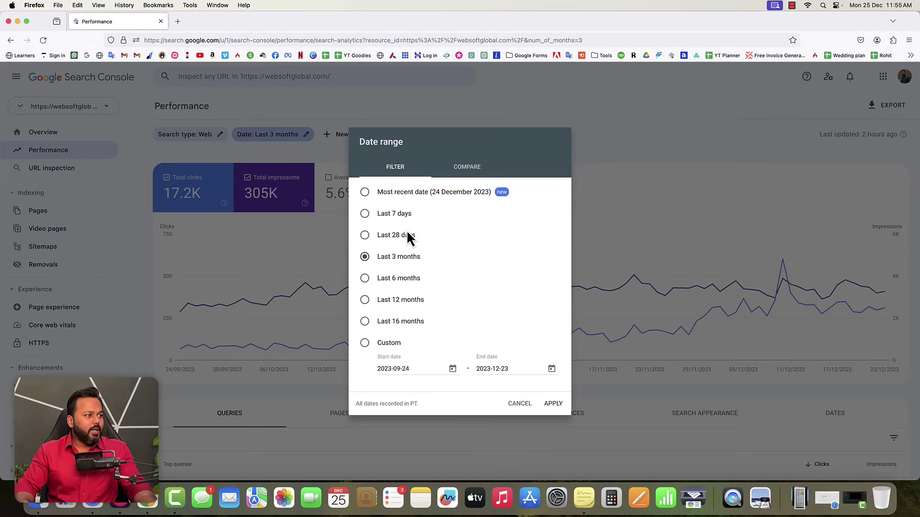
# - Set the performance report's date range to the last 28 days and check the chart's figures for 10 and 23 December
pyautogui.click(366, 236)
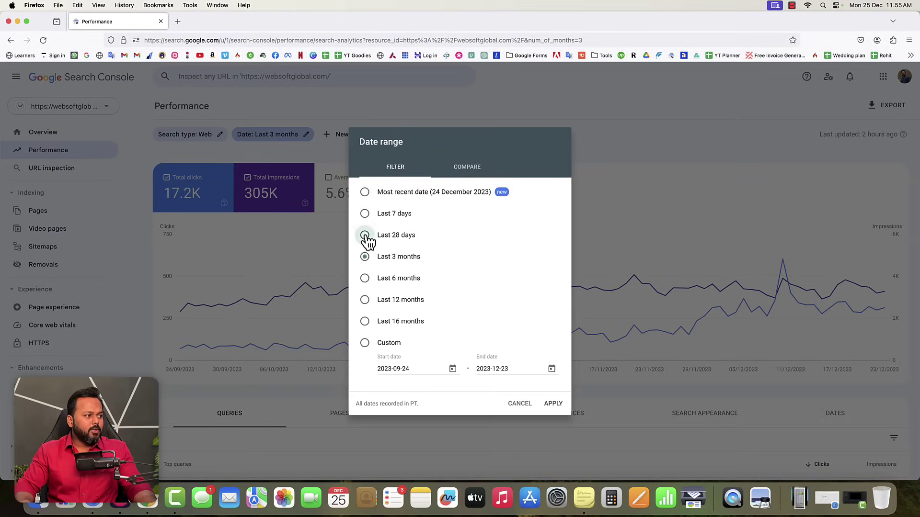
pyautogui.click(554, 404)
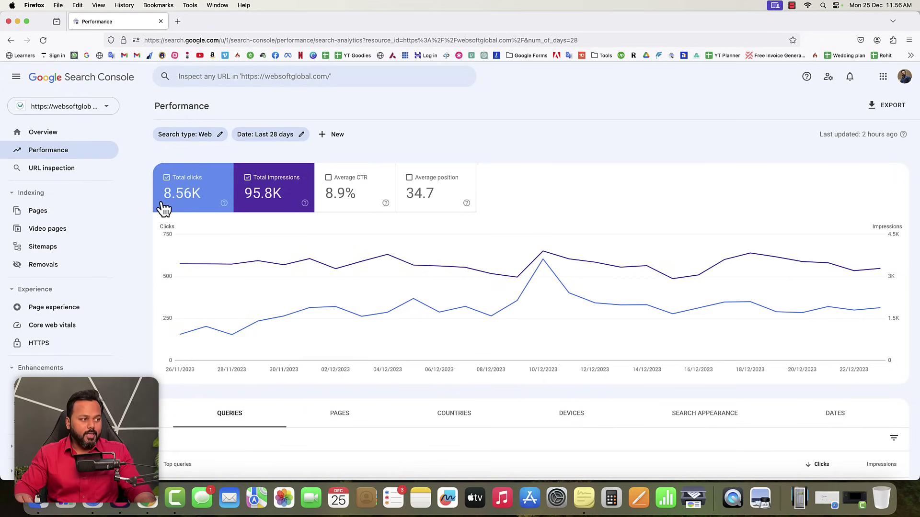
pyautogui.moveTo(551, 277)
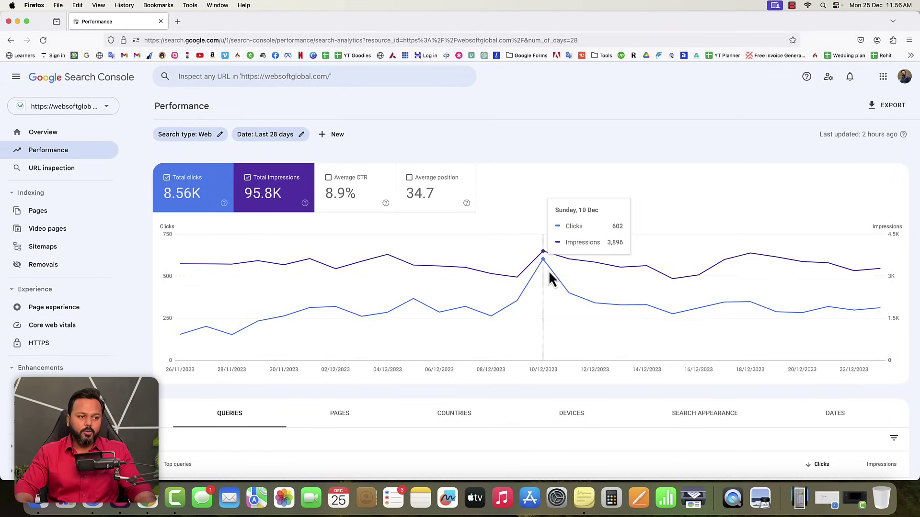
pyautogui.moveTo(881, 316)
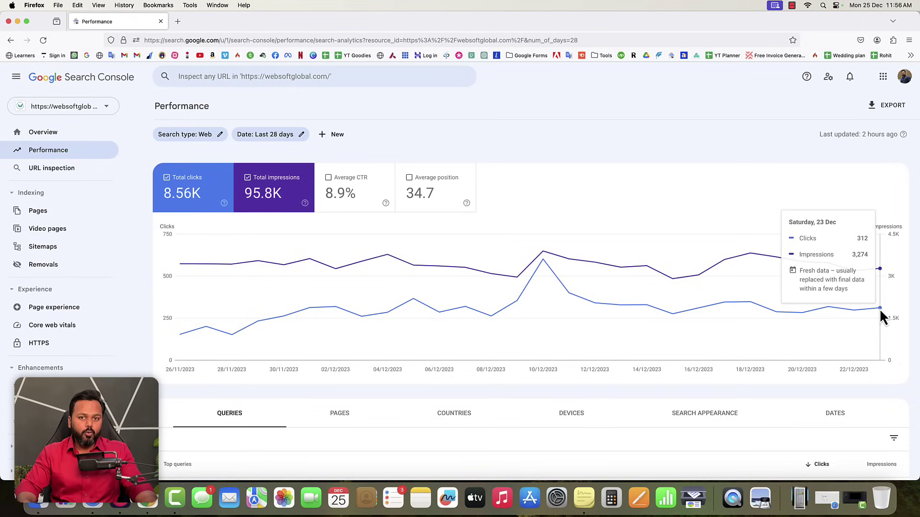
# - Review the clicks and impressions of the top queries and of the individual countries in the performance report
pyautogui.scroll(-6, 378, 357)
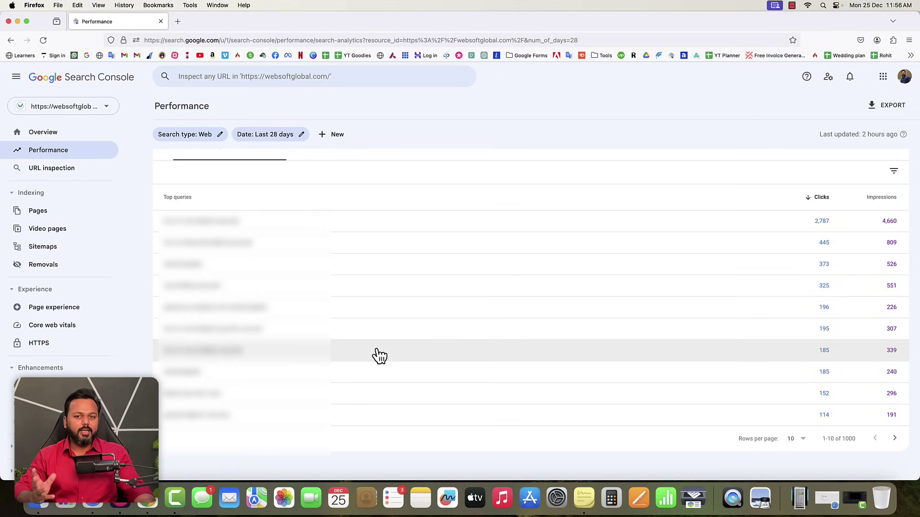
pyautogui.scroll(1, 755, 272)
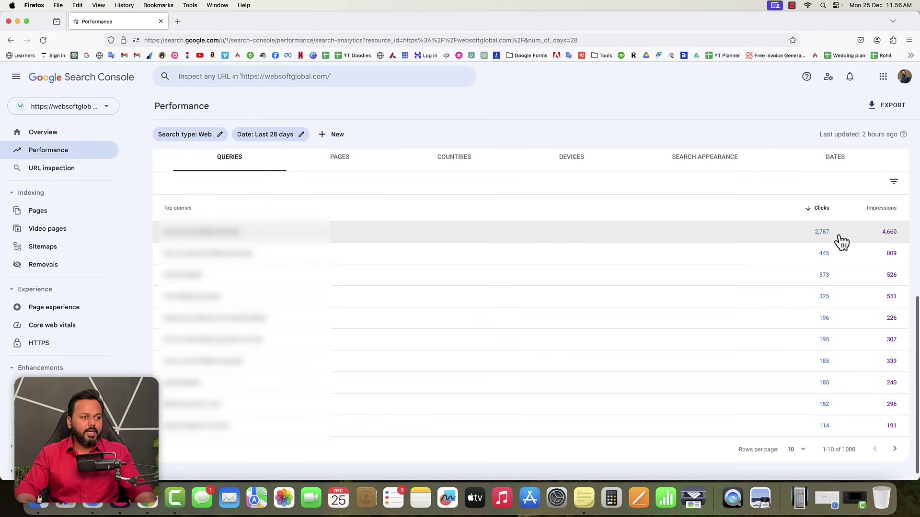
pyautogui.scroll(1, 571, 229)
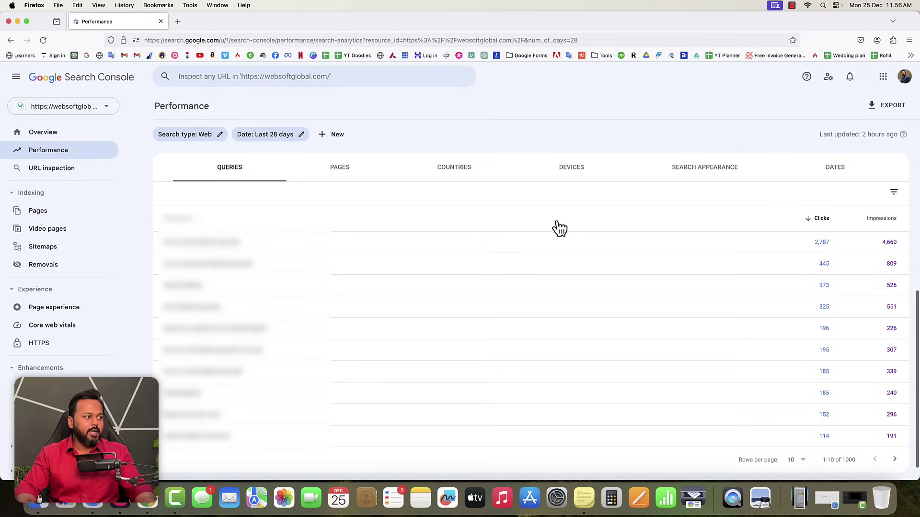
pyautogui.click(459, 173)
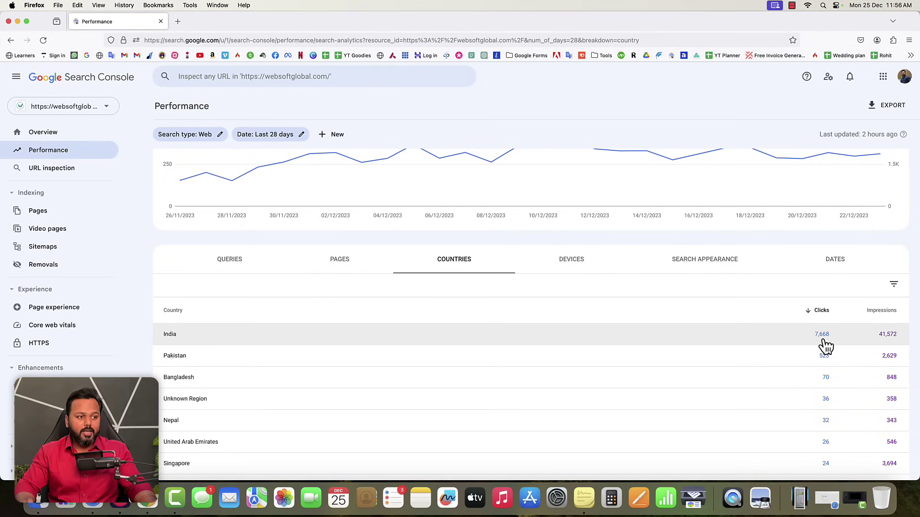
pyautogui.scroll(-2, 823, 345)
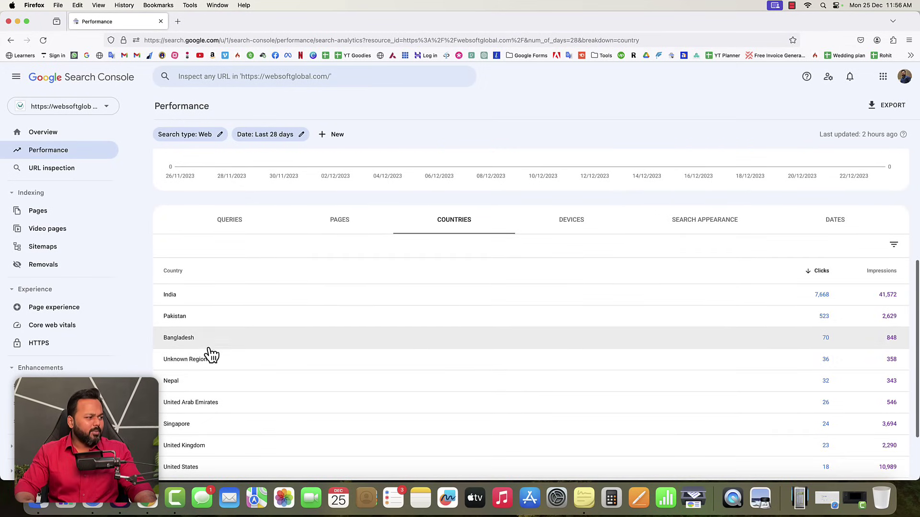
pyautogui.scroll(-3, 242, 366)
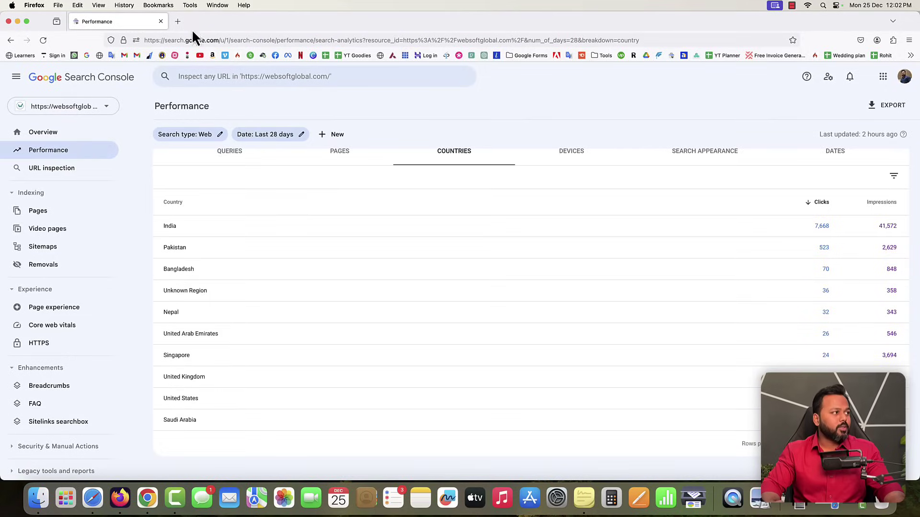
# - Search Google for "soovle" in a new browser tab and open the Soovle website
pyautogui.click(178, 21)
pyautogui.click(88, 55)
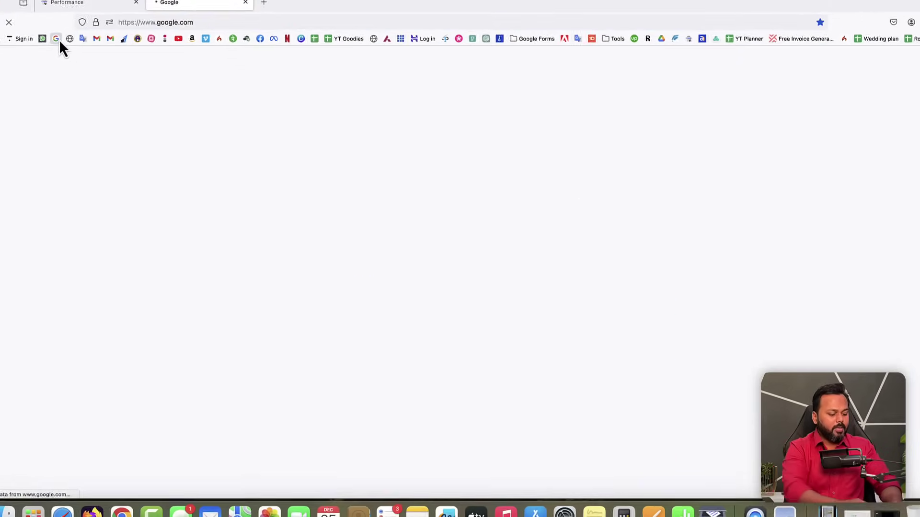
pyautogui.write('soovle')
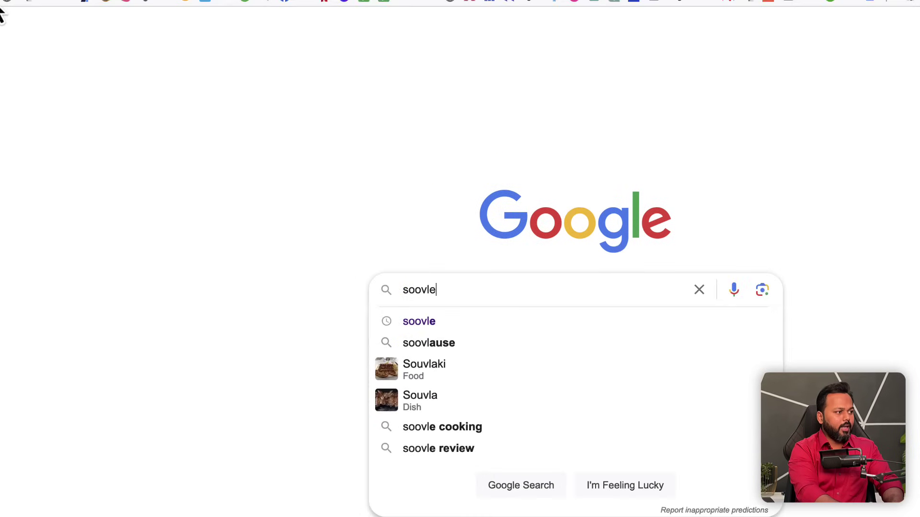
pyautogui.press('Return')
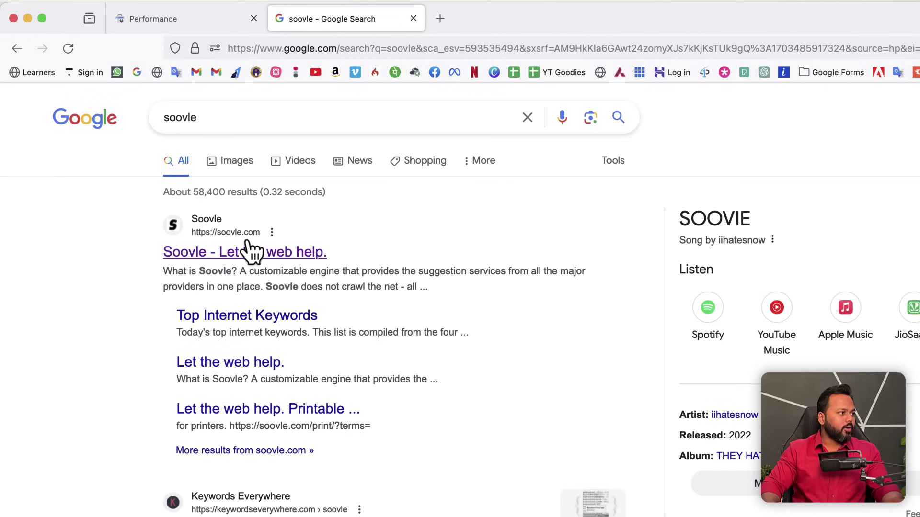
pyautogui.click(240, 252)
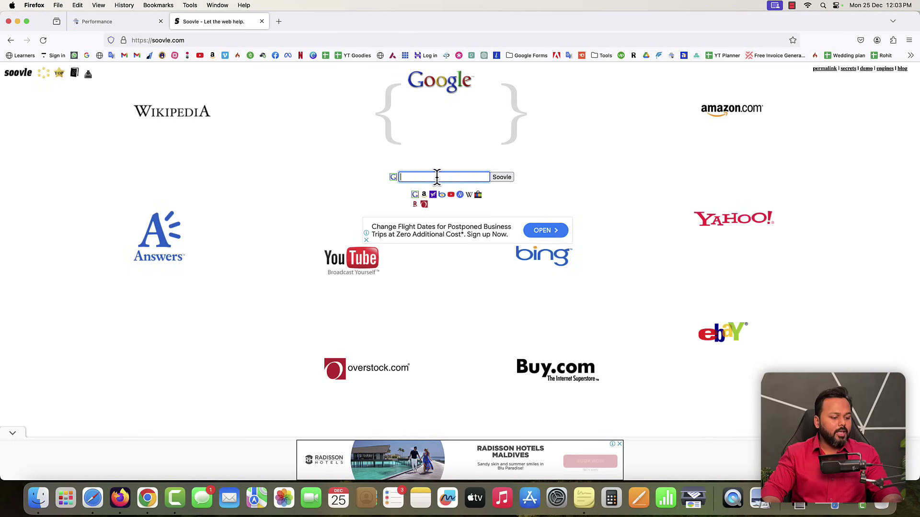
# - Look up keyword suggestions in Soovle for "make a website" and for "iphone charger"
pyautogui.write('make a web')
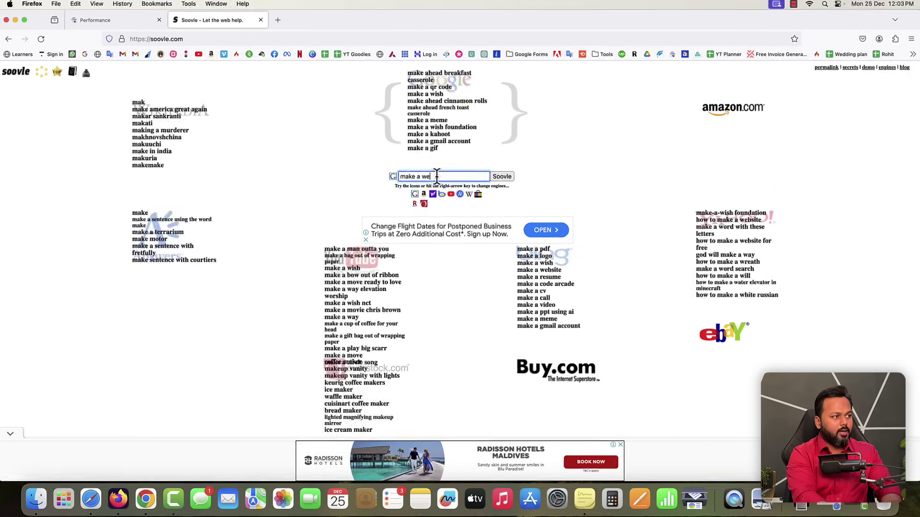
pyautogui.write('site')
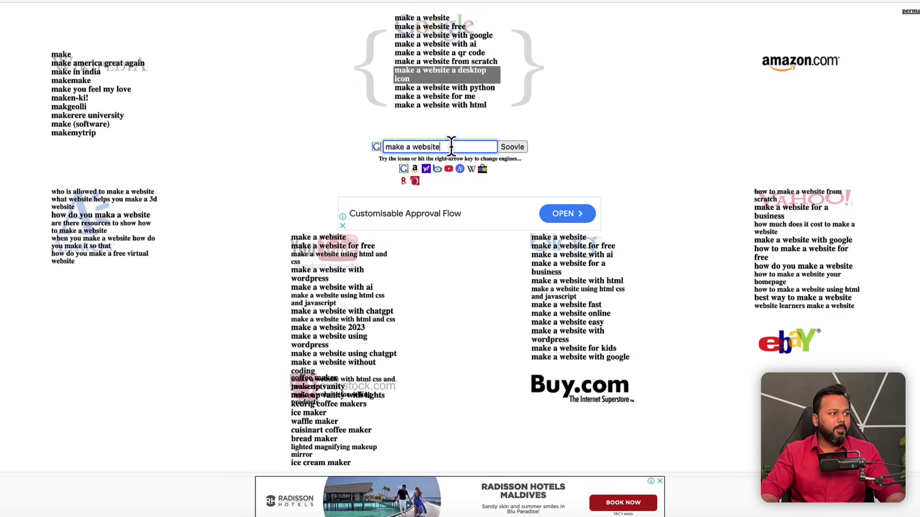
pyautogui.moveTo(448, 146); pyautogui.dragTo(381, 146)
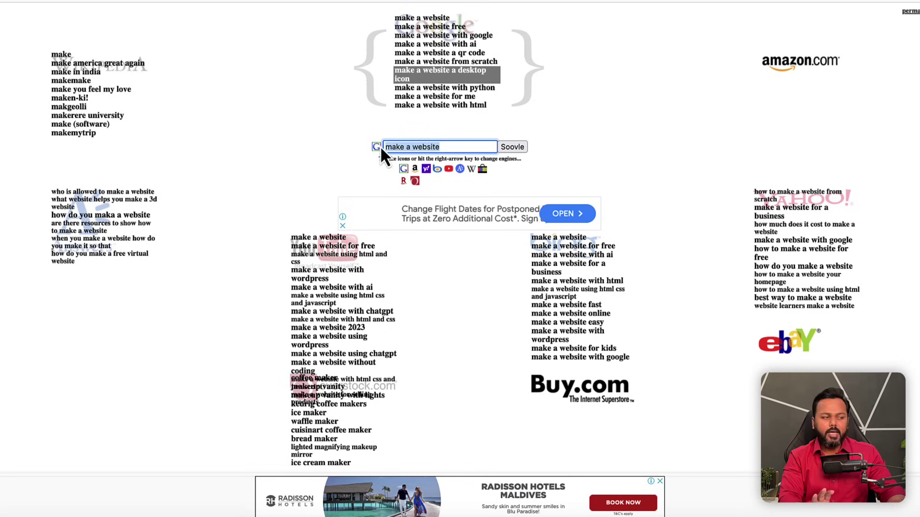
pyautogui.write('iphone charge')
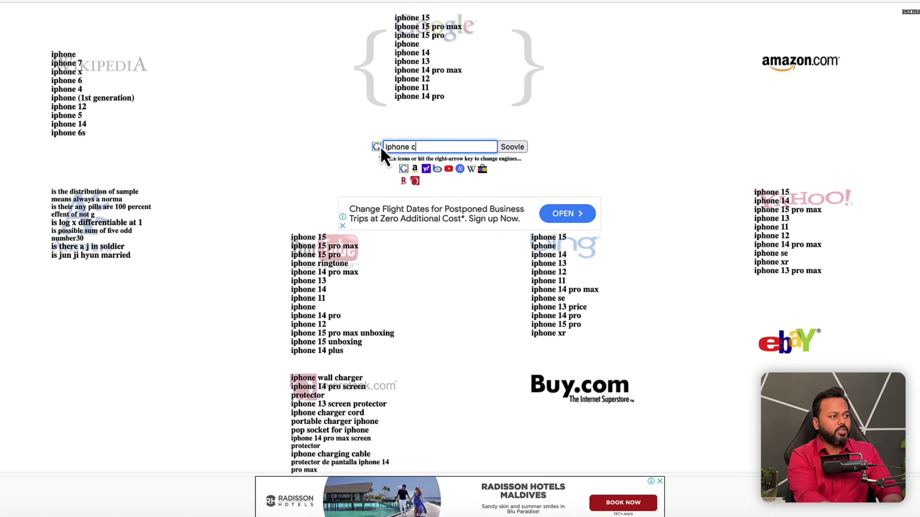
pyautogui.write('r')
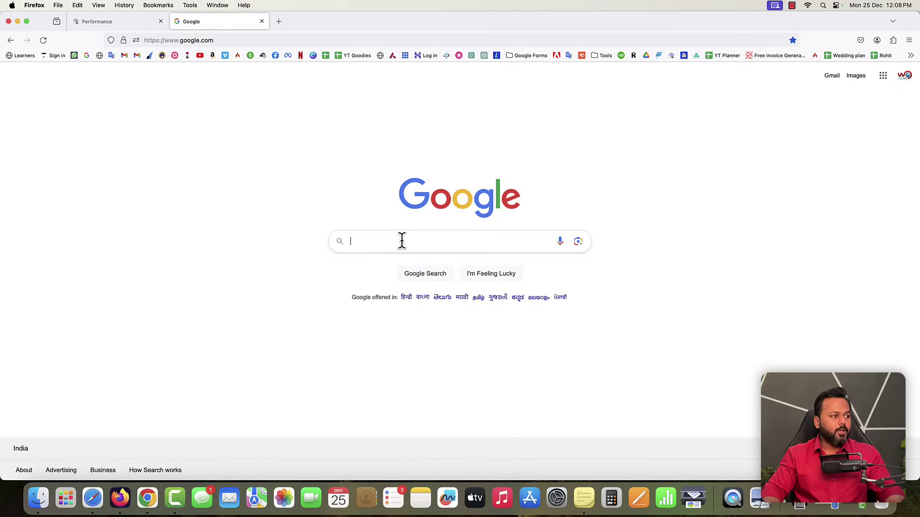
# - Search Google for "limewire", open the LimeWire website and go to its AI Studio
pyautogui.write('limewi')
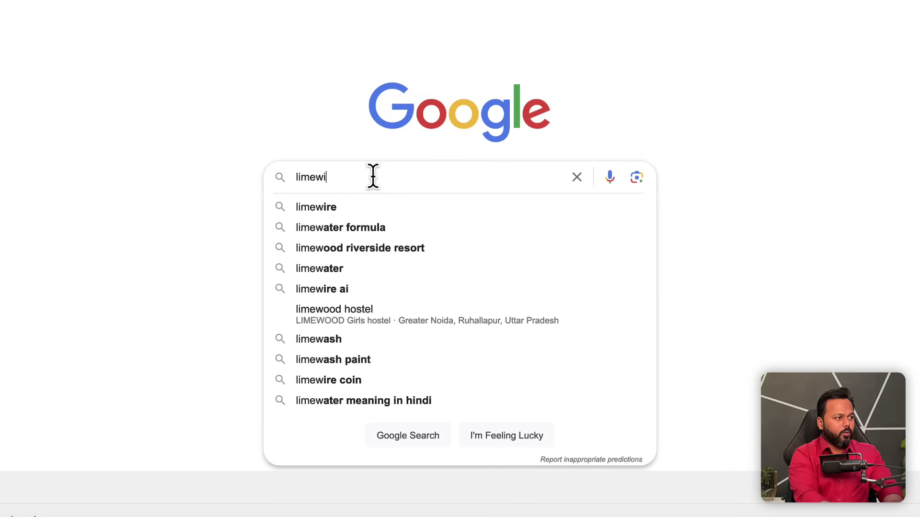
pyautogui.write('re')
pyautogui.press('Return')
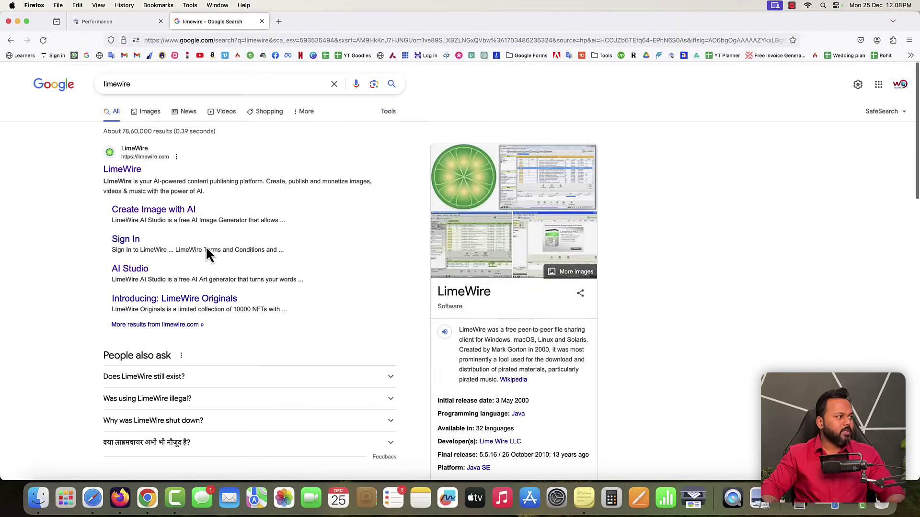
pyautogui.click(123, 171)
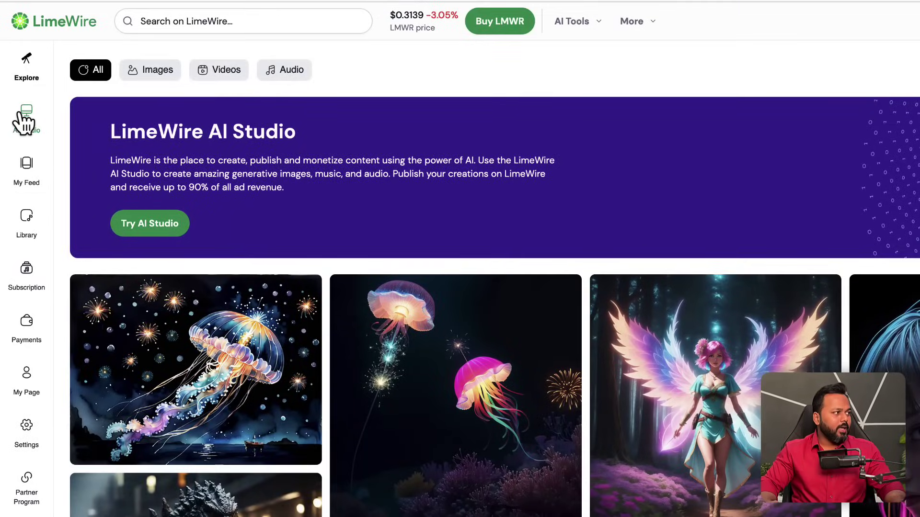
pyautogui.click(24, 123)
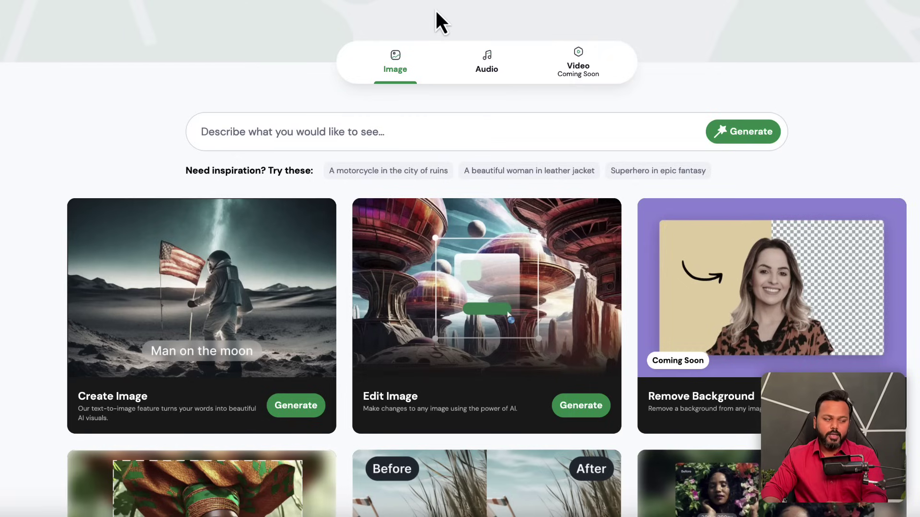
# - Generate an AI image from the prompt "A man holding Indian Flag on the moon"
pyautogui.click(345, 129)
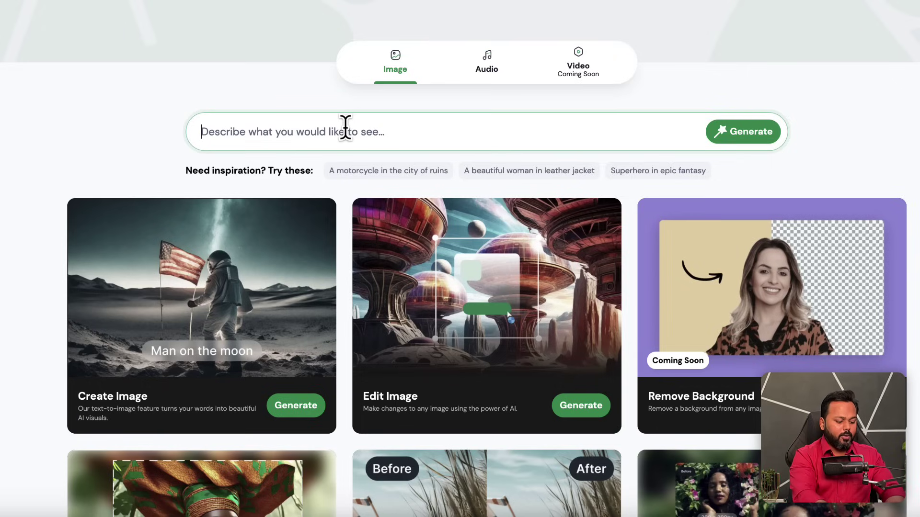
pyautogui.write('A man holdi')
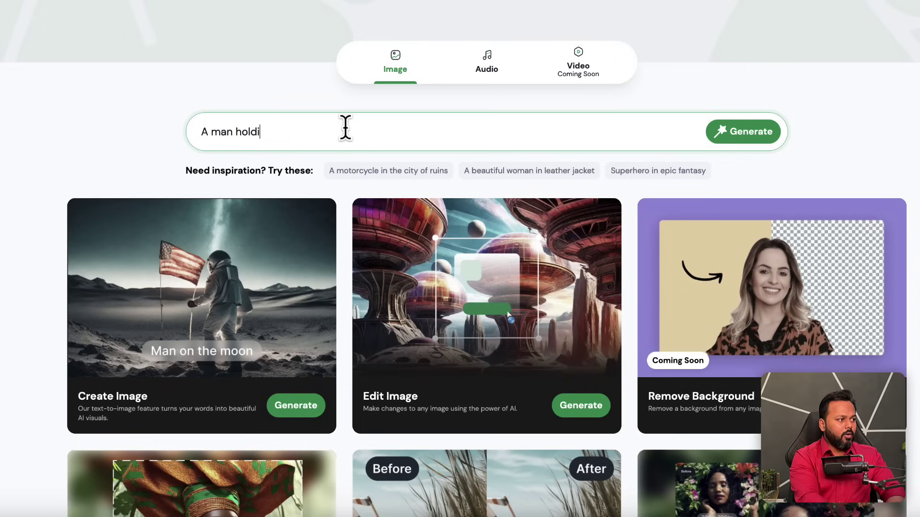
pyautogui.write('ng Indian Fl')
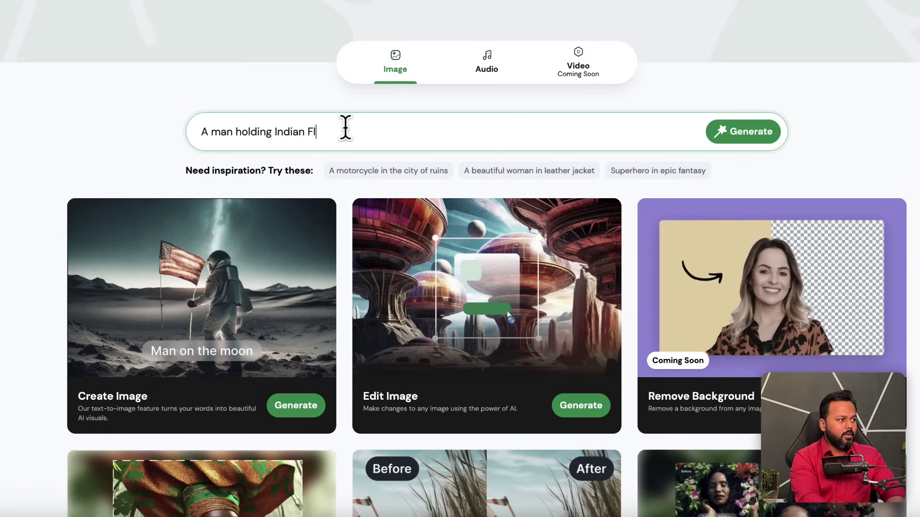
pyautogui.write('ag on the moon')
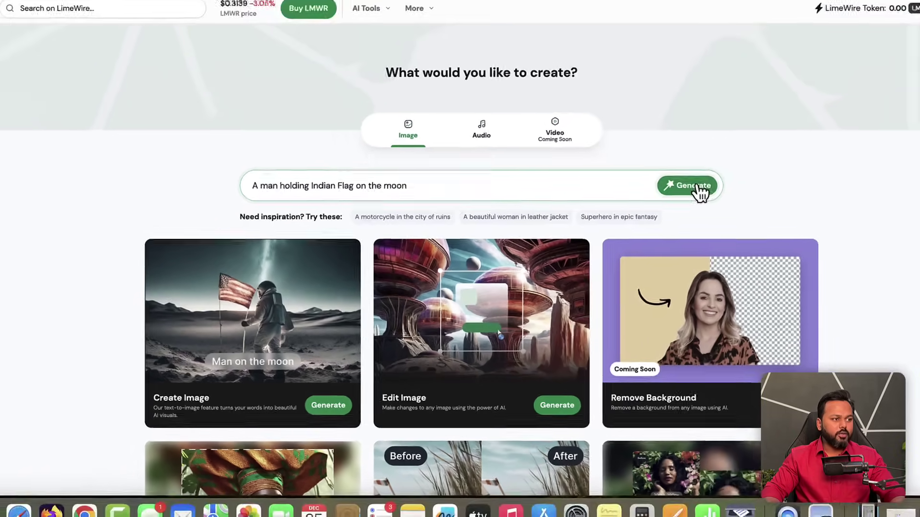
pyautogui.click(697, 187)
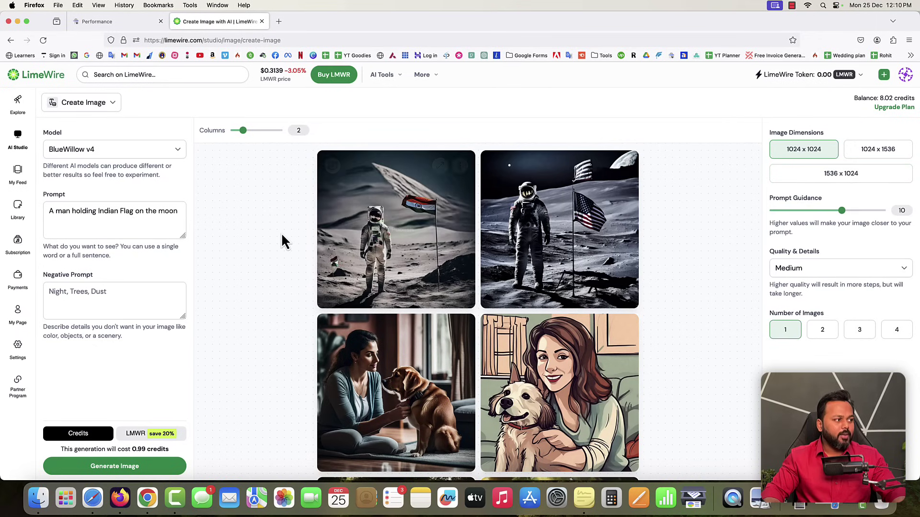
# - View the generated astronaut image with the Indian flag at full size, check its image options and close the preview
pyautogui.click(440, 166)
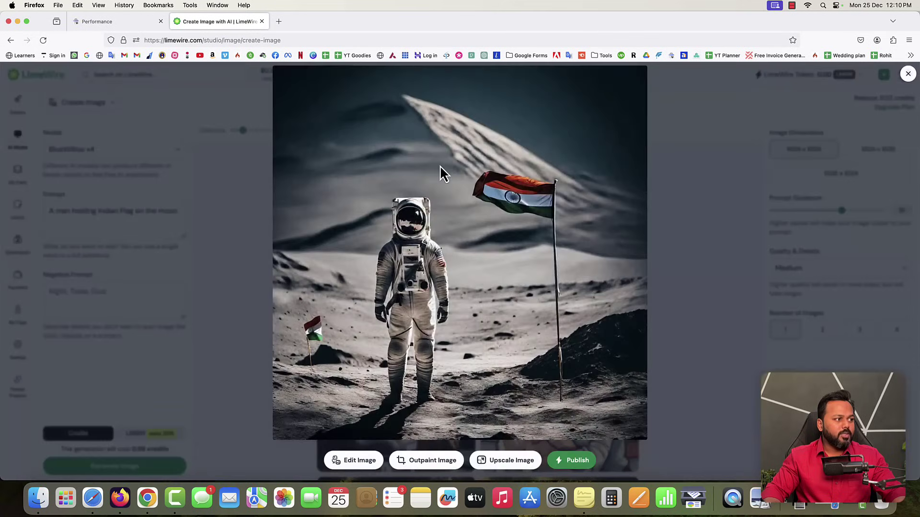
pyautogui.rightClick(482, 254)
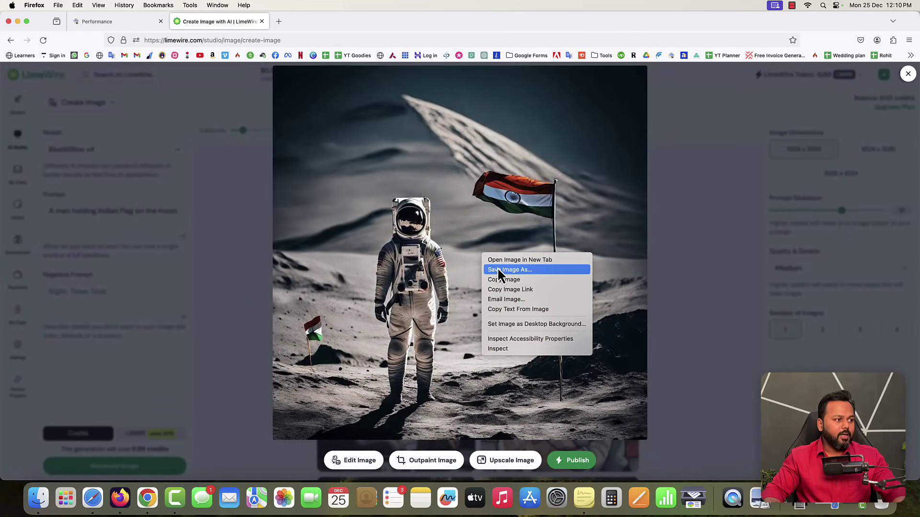
pyautogui.click(658, 235)
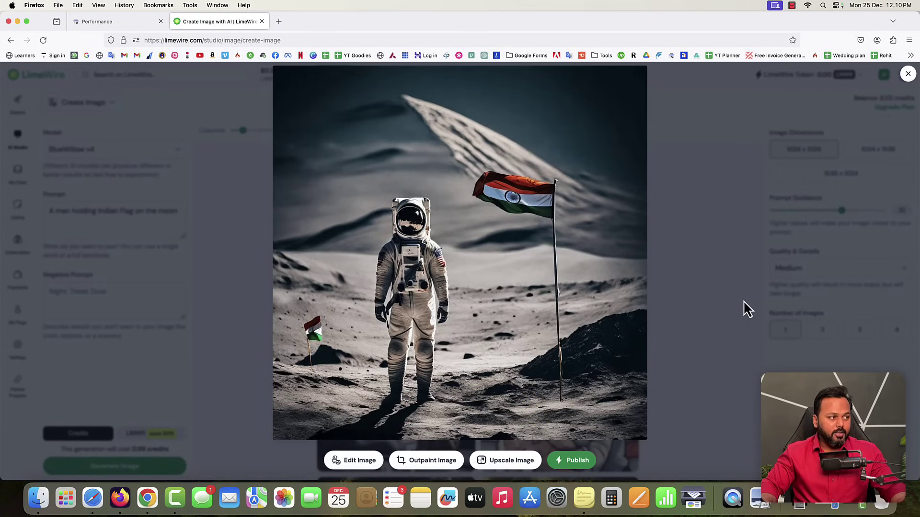
pyautogui.click(908, 74)
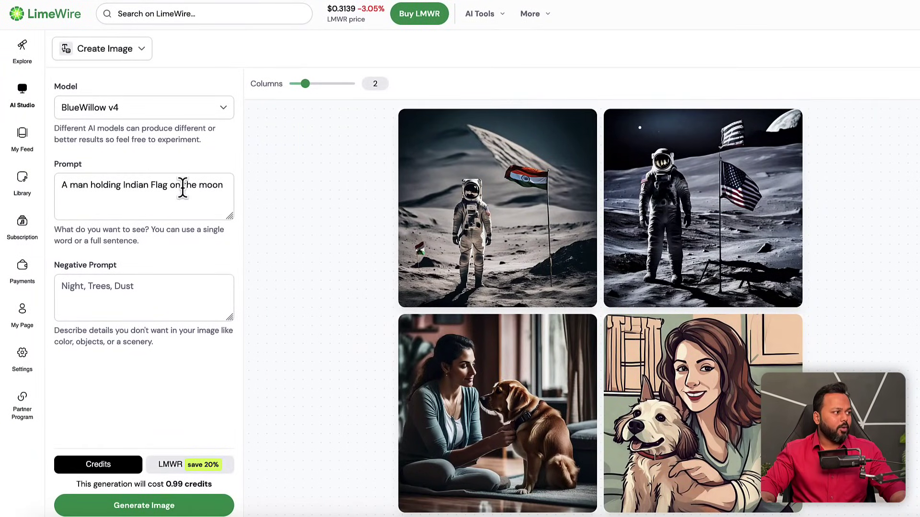
# - Add a full stop after "moon" at the end of the image prompt
pyautogui.click(225, 187)
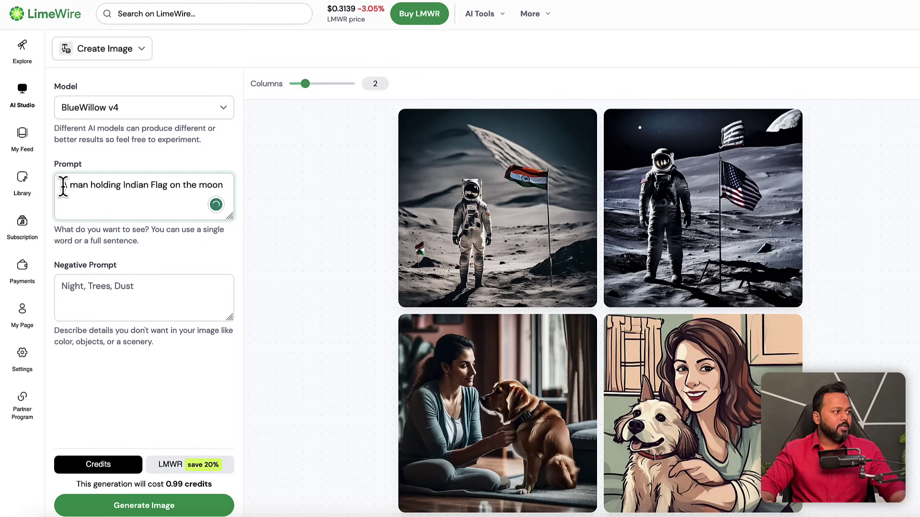
pyautogui.moveTo(63, 187); pyautogui.dragTo(220, 186)
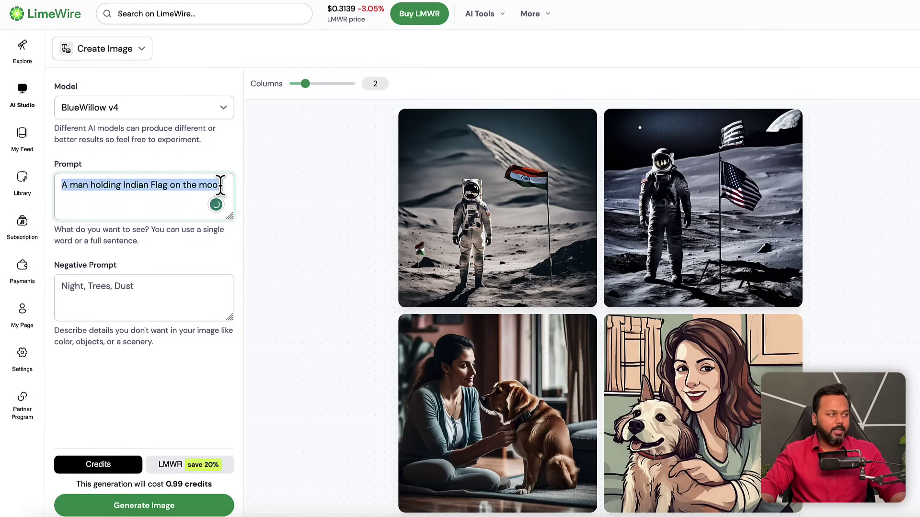
pyautogui.click(82, 195)
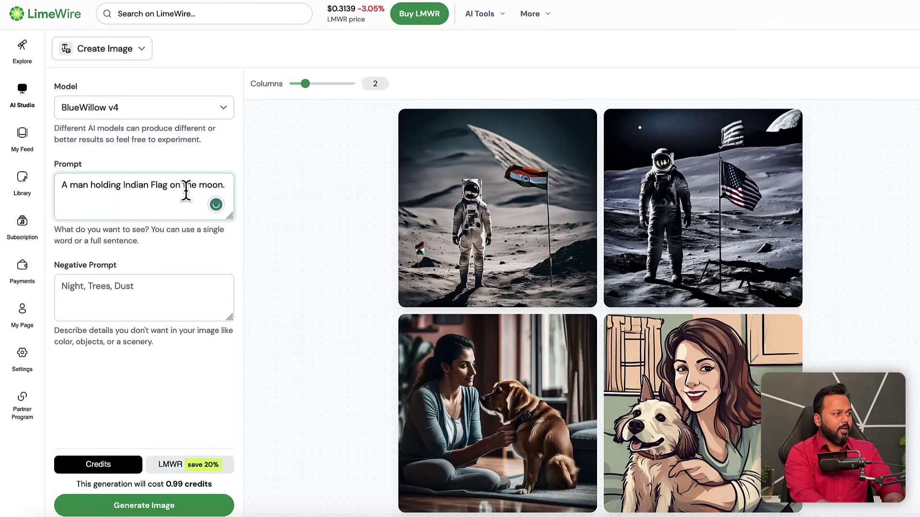
# - Extend the image prompt with "Please make a very realistic image." and generate a new image
pyautogui.write('Please make ')
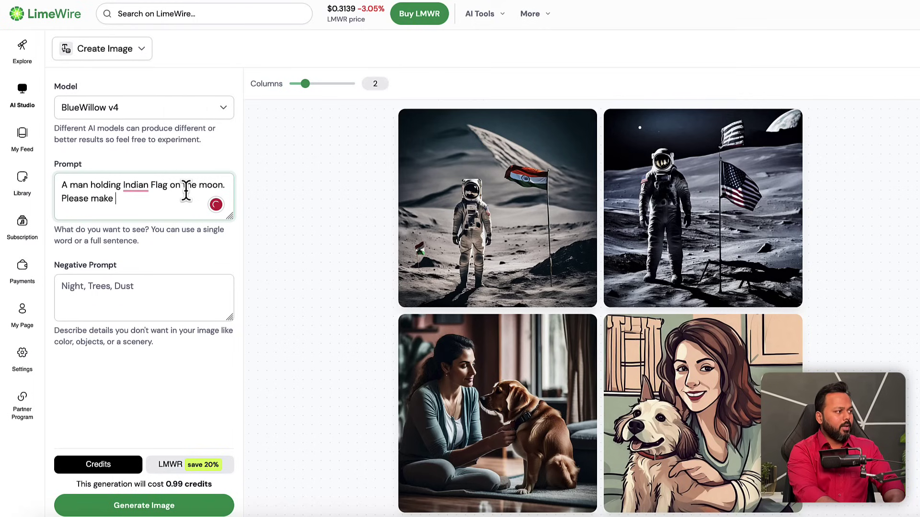
pyautogui.write('a very realist')
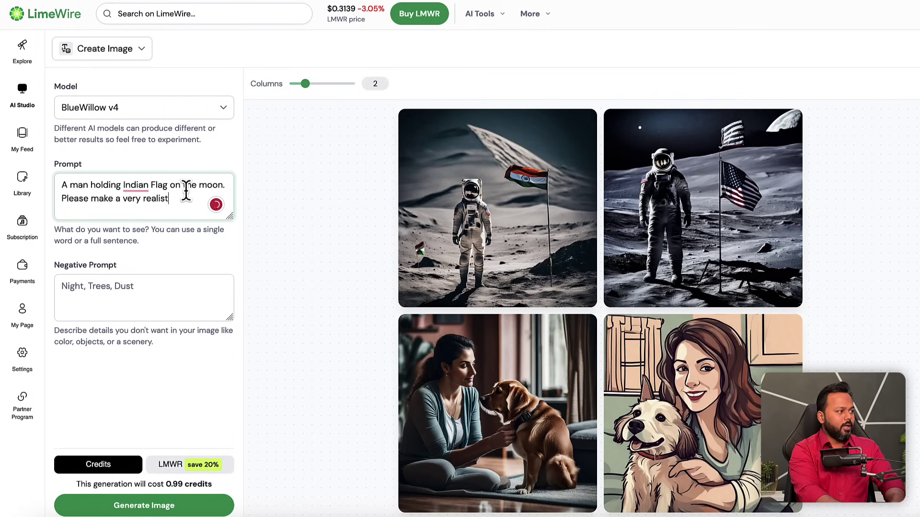
pyautogui.write('in')
pyautogui.write('c image.')
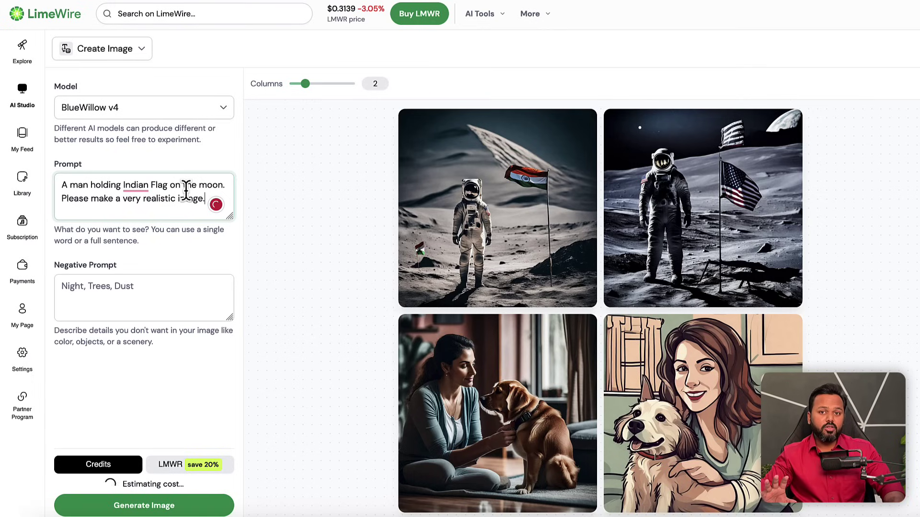
pyautogui.click(144, 507)
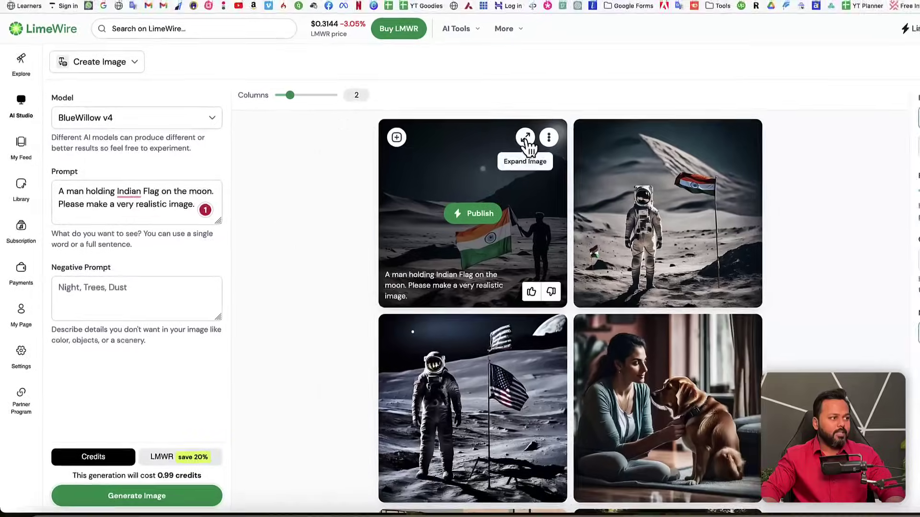
pyautogui.click(550, 127)
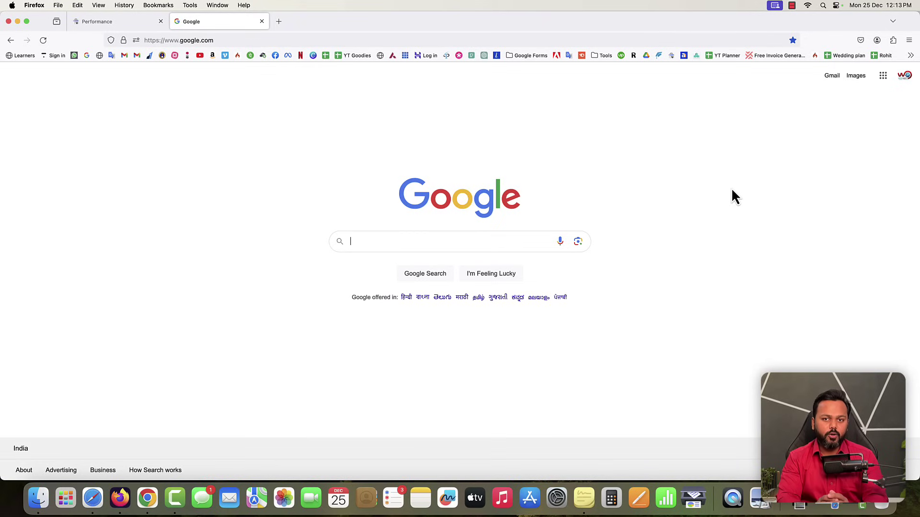
# - Go to ahrefs.com and open its free Keyword Generator tool
pyautogui.click(435, 38)
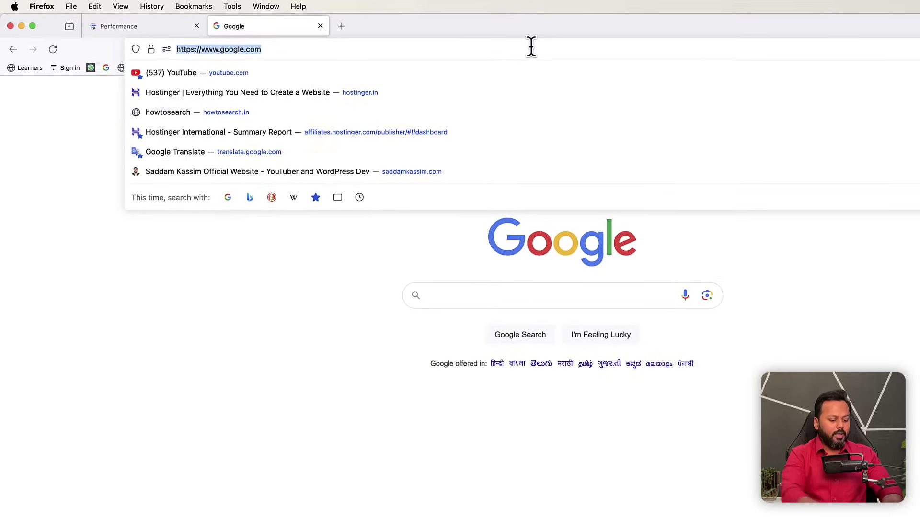
pyautogui.write('ahrefs.com/')
pyautogui.press('Return')
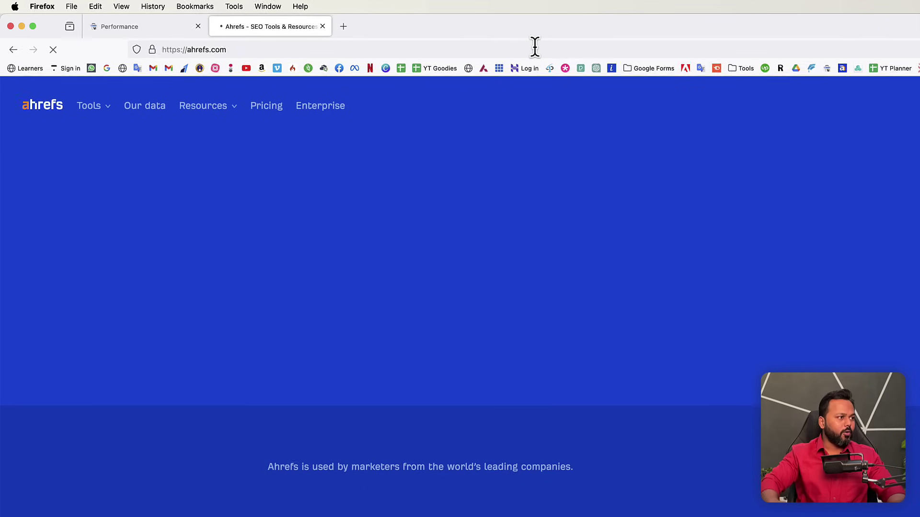
pyautogui.scroll(-5, 648, 286)
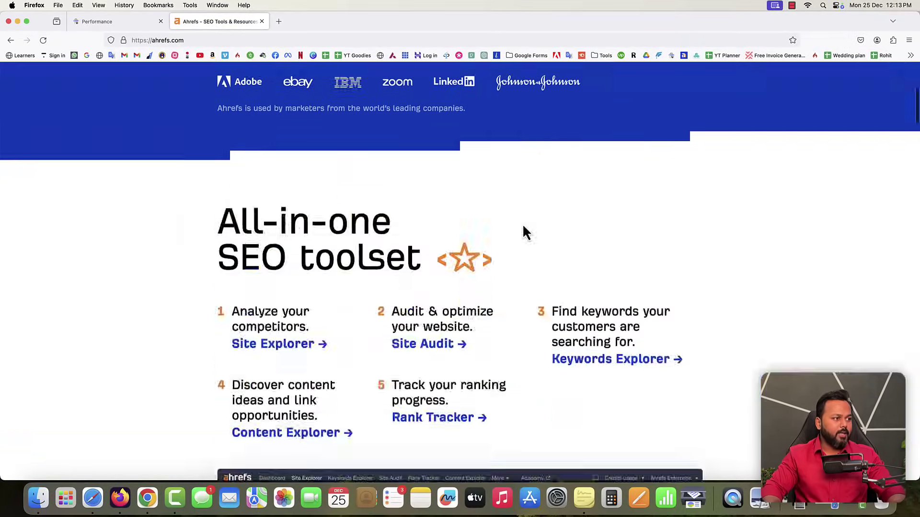
pyautogui.scroll(-20, 523, 232)
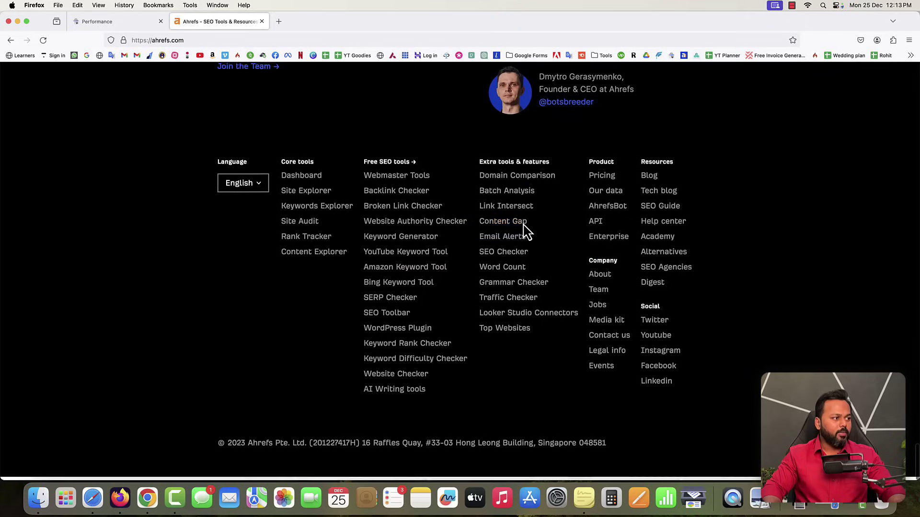
pyautogui.click(391, 242)
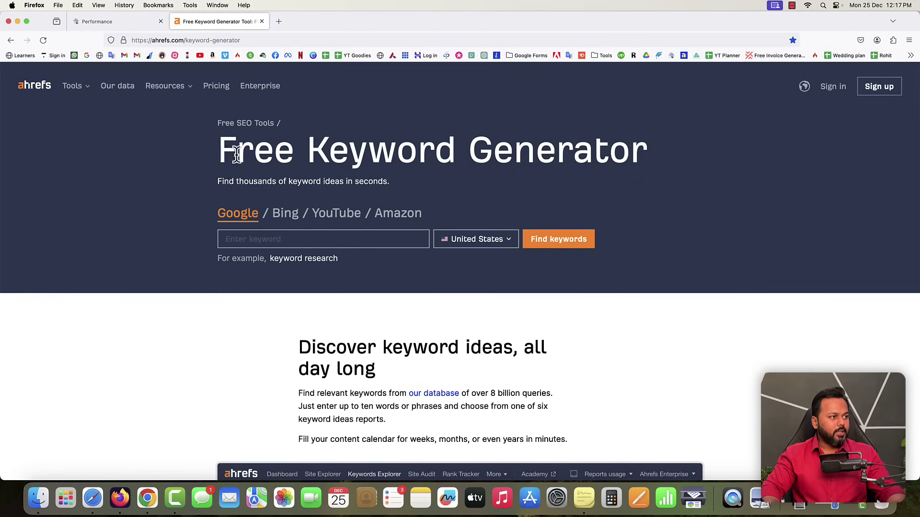
# - Find Google keyword ideas for "iphone charger" with United States as the country
pyautogui.moveTo(219, 154); pyautogui.dragTo(642, 160)
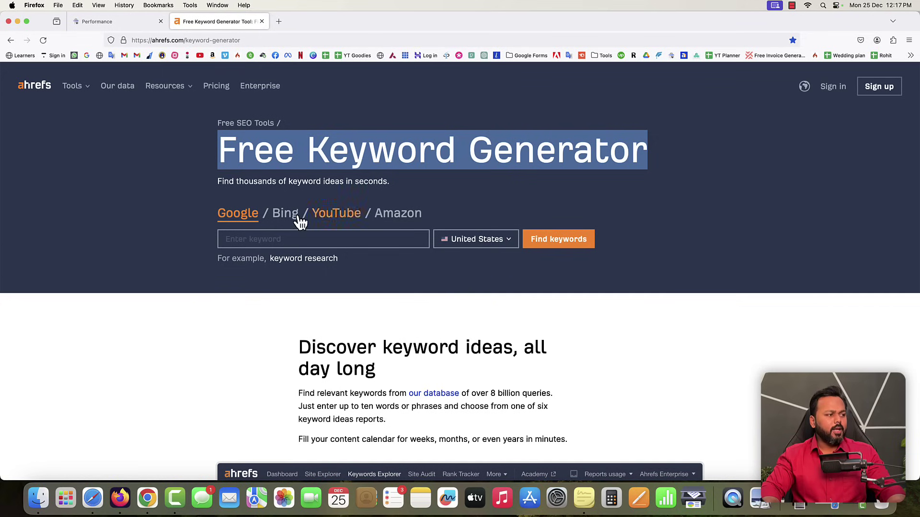
pyautogui.click(287, 239)
pyautogui.write('iphone ')
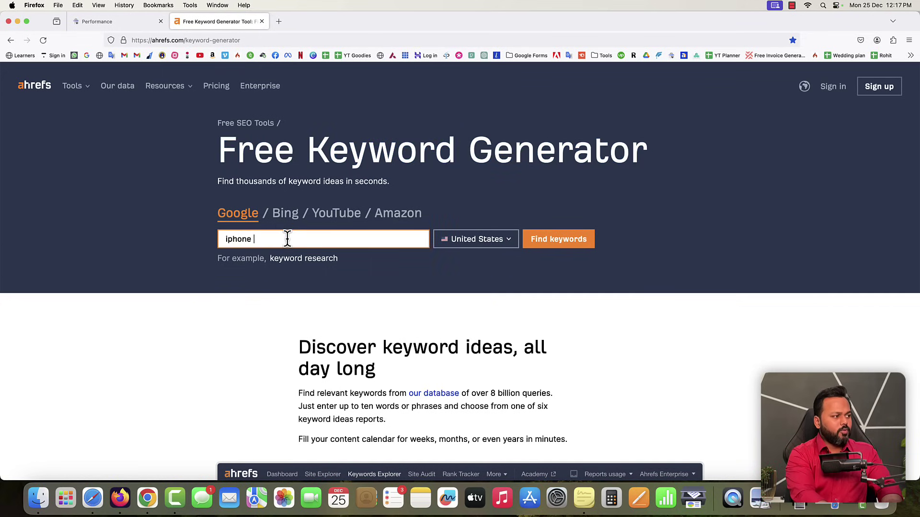
pyautogui.write('charger')
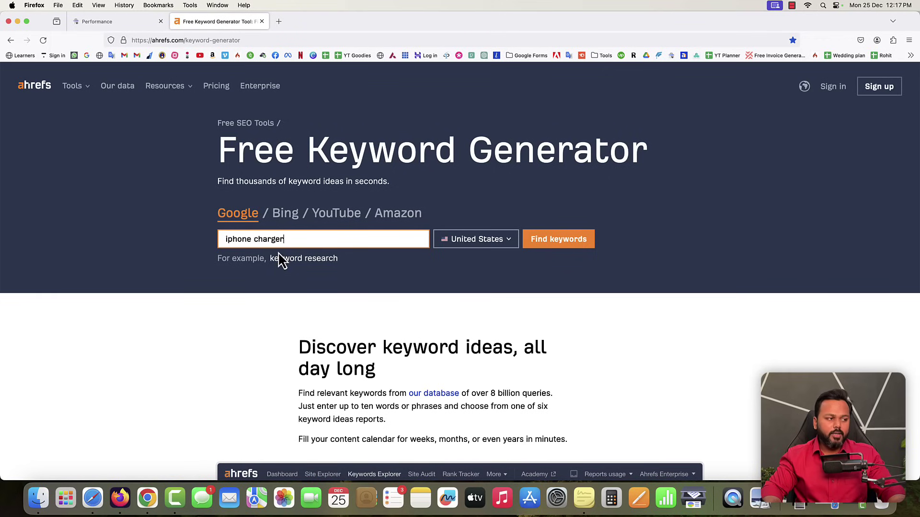
pyautogui.click(504, 247)
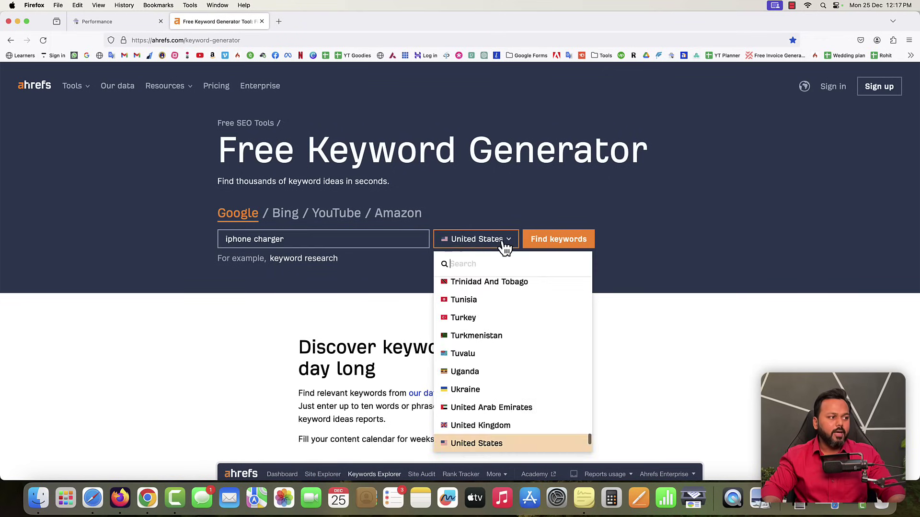
pyautogui.scroll(10, 489, 300)
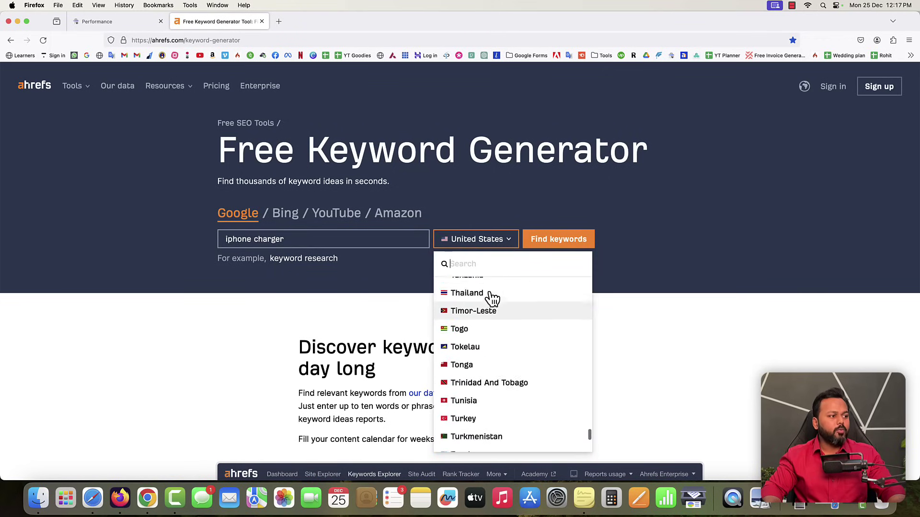
pyautogui.scroll(5, 489, 300)
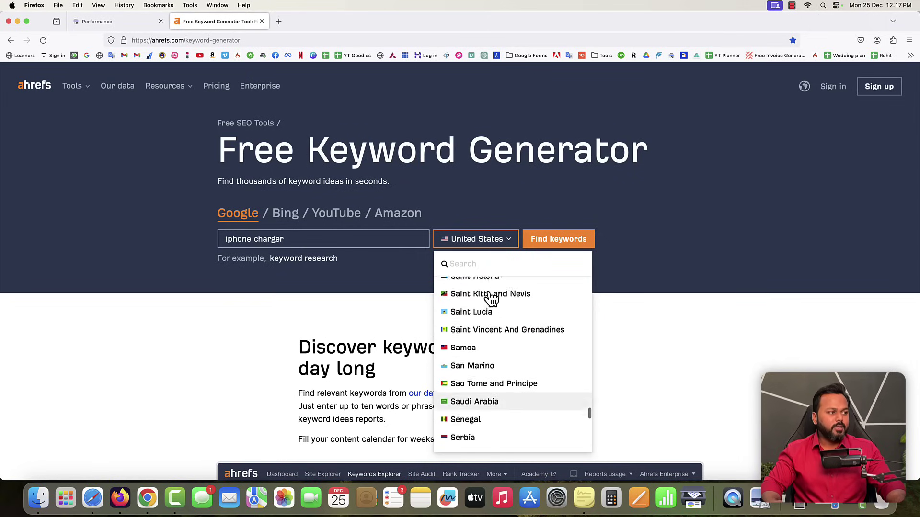
pyautogui.click(473, 247)
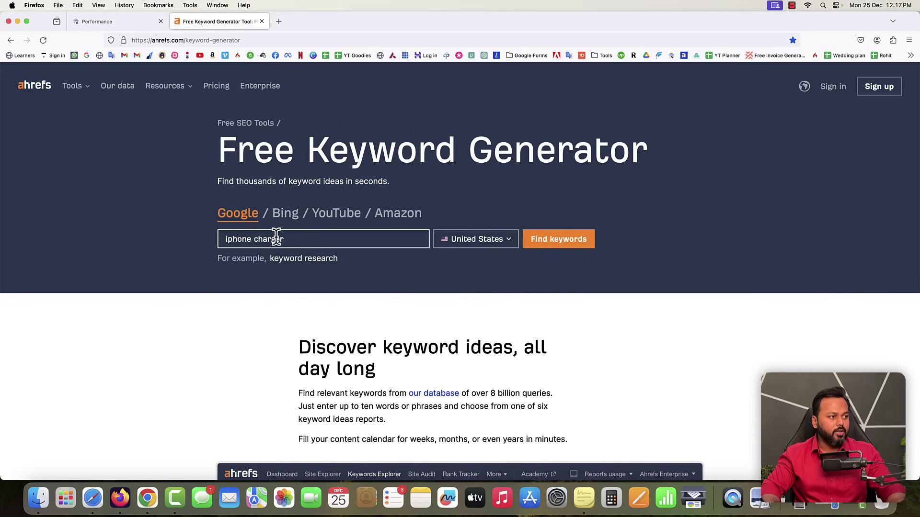
pyautogui.click(566, 248)
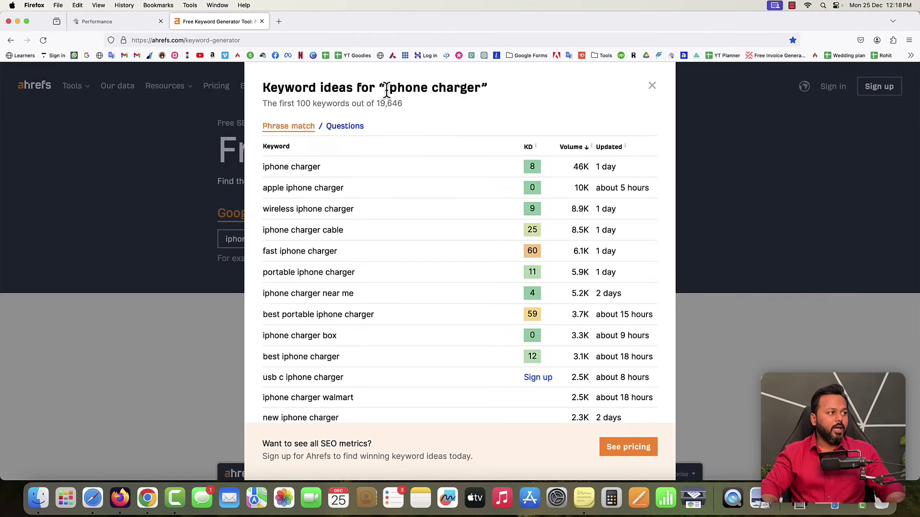
# - Examine the total of keyword ideas for "iphone charger", the meaning of KD and that keyword's difficulty score
pyautogui.moveTo(386, 88); pyautogui.dragTo(485, 87)
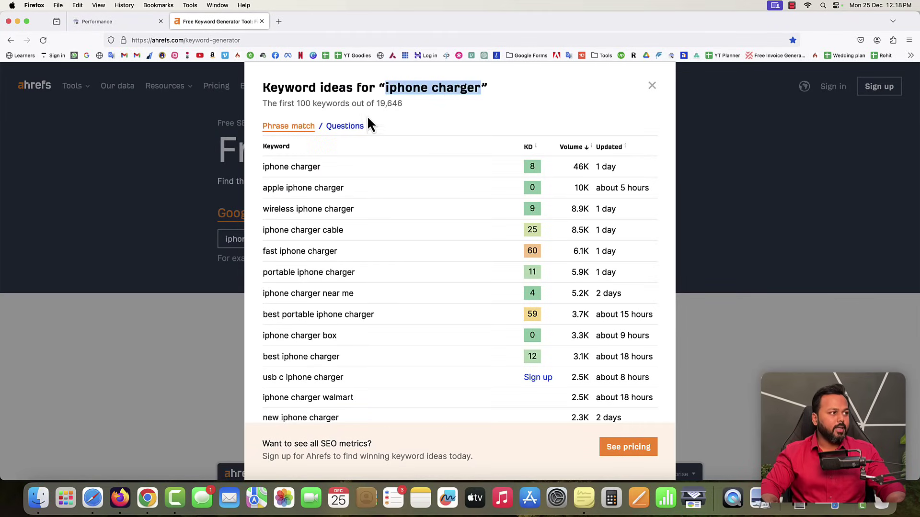
pyautogui.click(376, 103)
pyautogui.moveTo(377, 103); pyautogui.dragTo(403, 103)
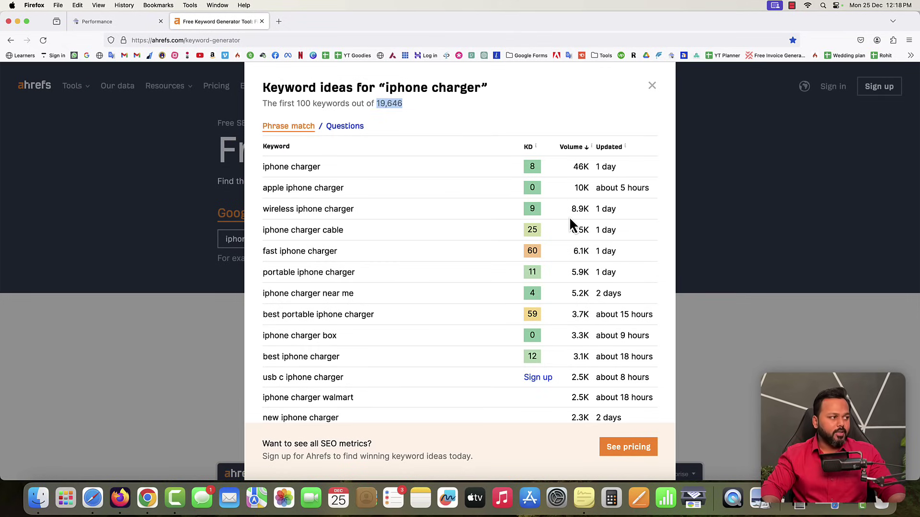
pyautogui.moveTo(264, 170); pyautogui.dragTo(313, 168)
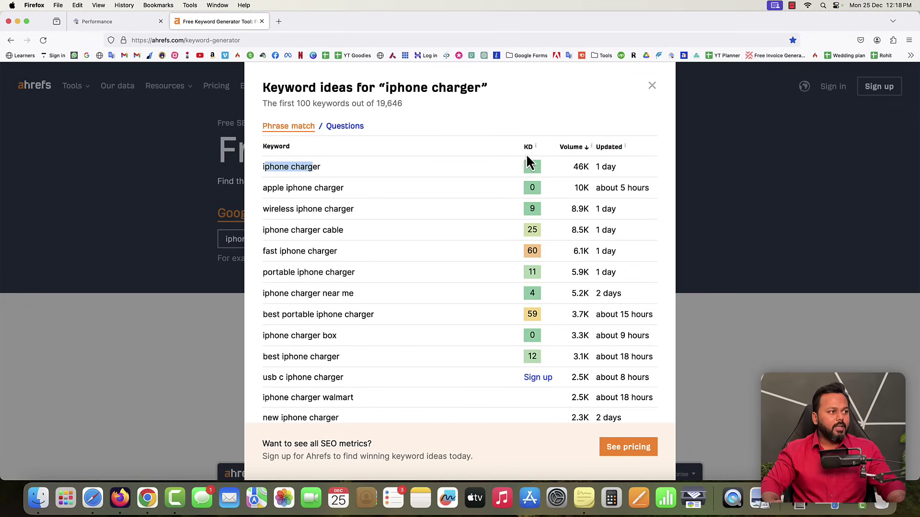
pyautogui.moveTo(528, 147)
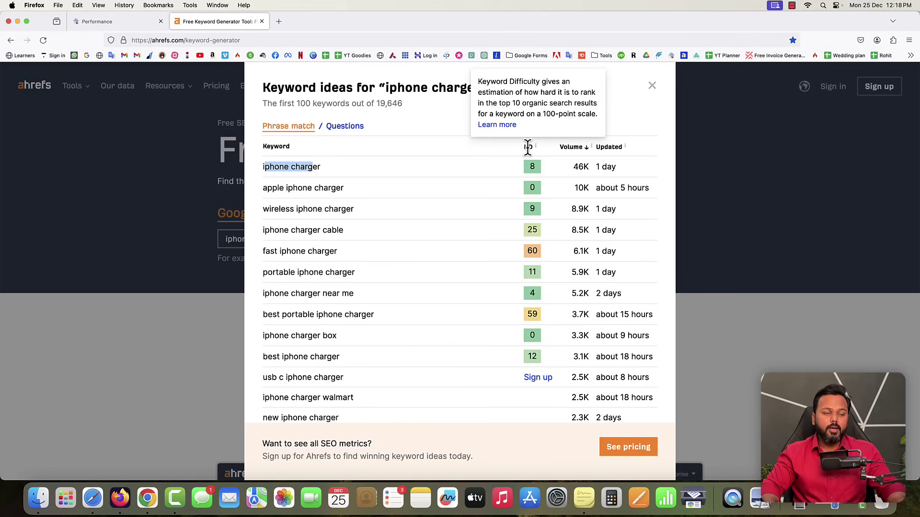
pyautogui.click(308, 167)
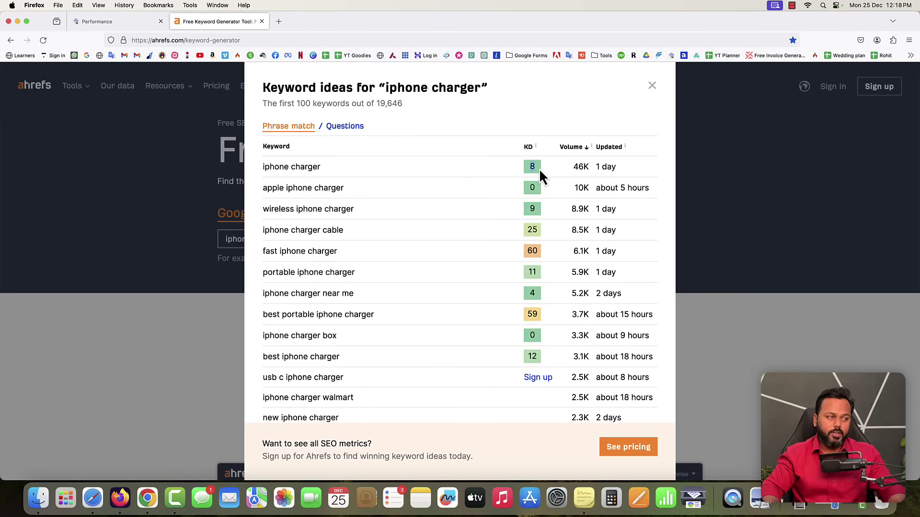
pyautogui.click(475, 191)
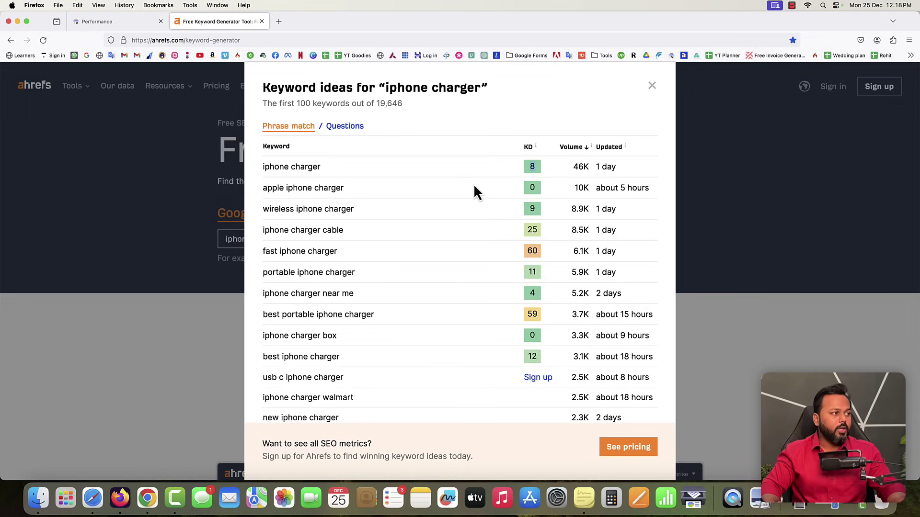
pyautogui.doubleClick(530, 167)
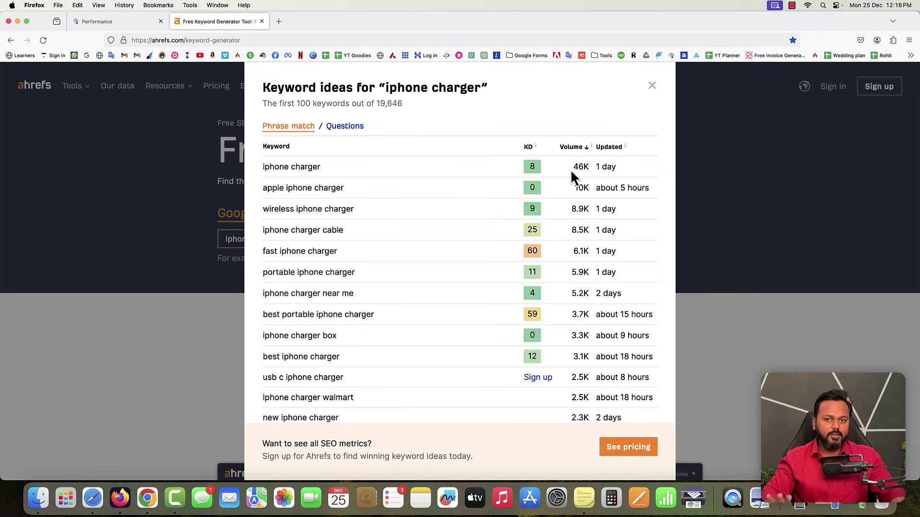
# - Compare the "iphone charger" keyword with "fast iphone charger" by keyword difficulty and search volume
pyautogui.moveTo(265, 166); pyautogui.dragTo(305, 168)
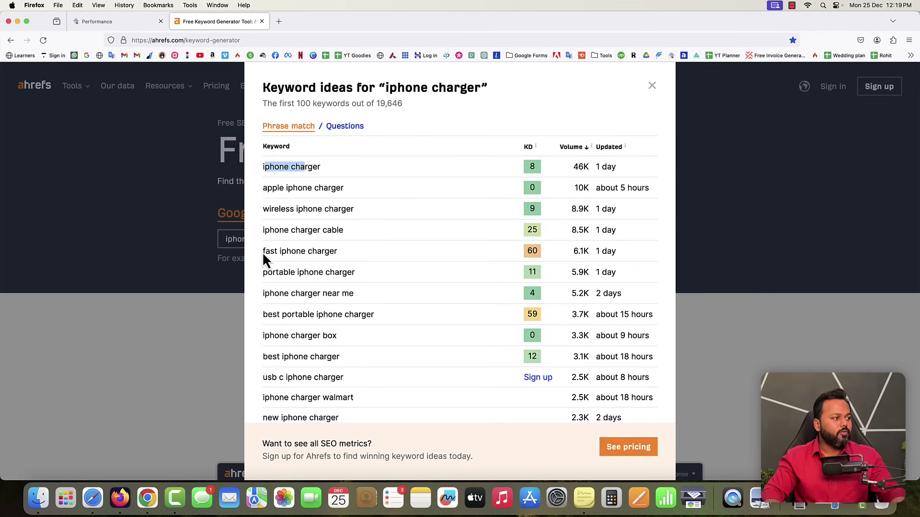
pyautogui.moveTo(263, 251); pyautogui.dragTo(340, 253)
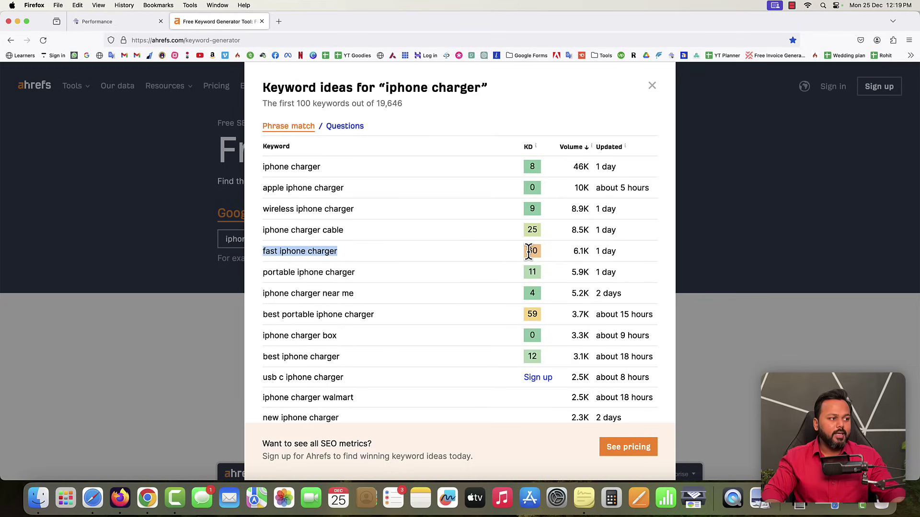
pyautogui.click(530, 251)
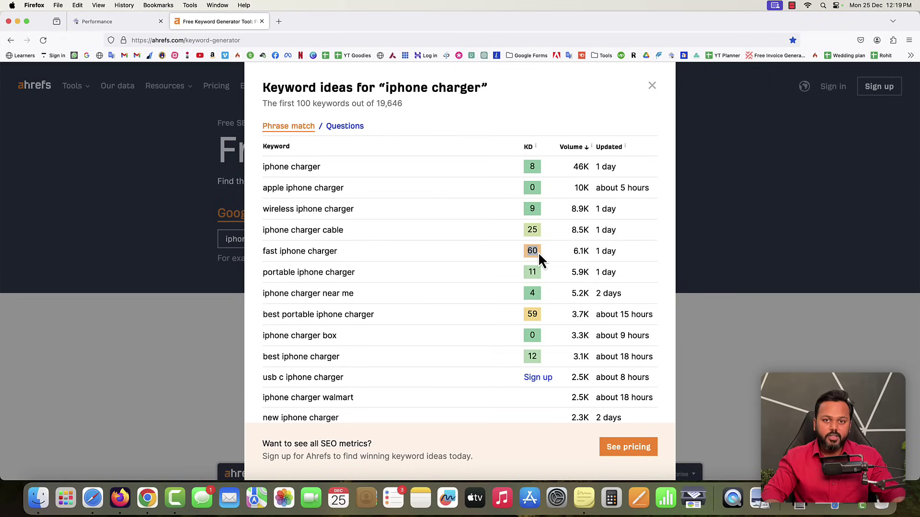
pyautogui.moveTo(574, 251); pyautogui.dragTo(591, 251)
pyautogui.click(528, 254)
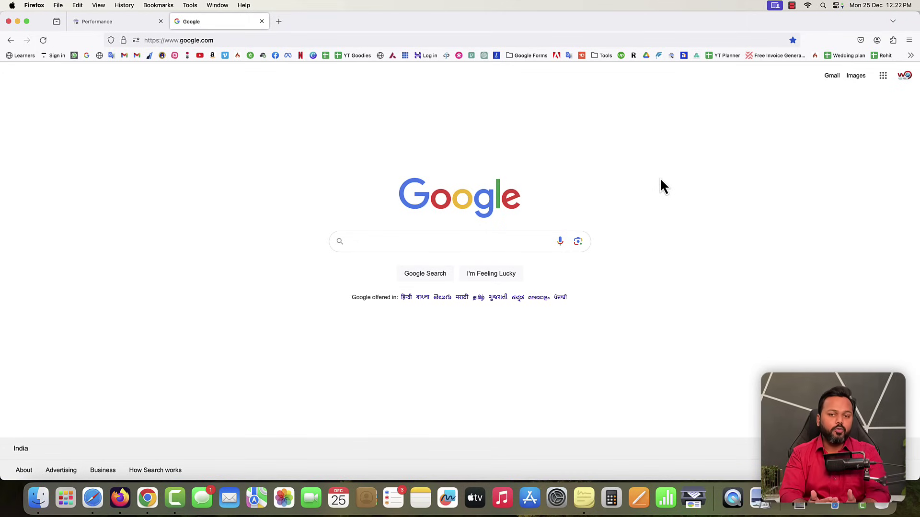
# - Search Google for "grammarly" and open the official Grammarly website
pyautogui.click(370, 242)
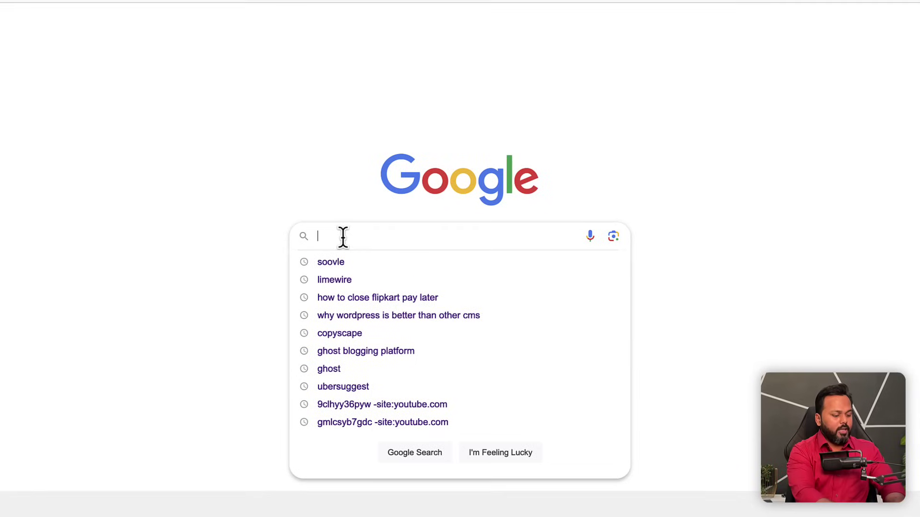
pyautogui.write('gramm')
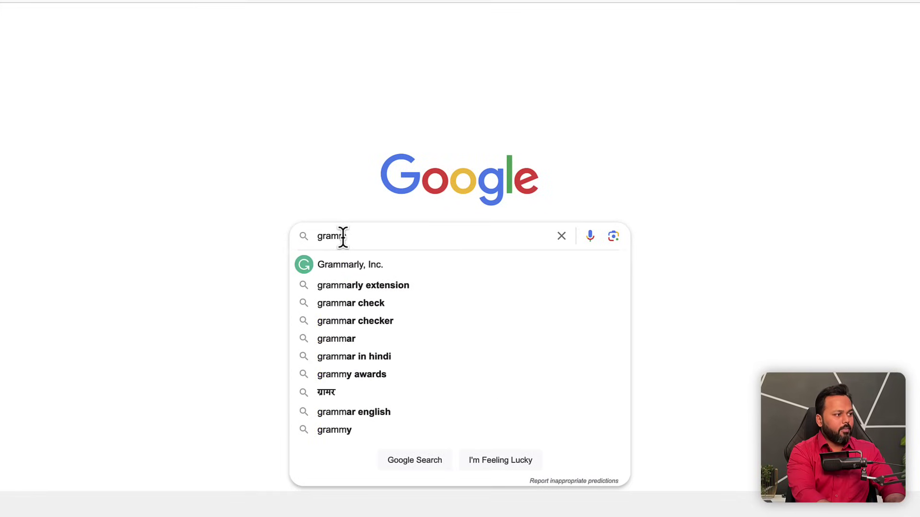
pyautogui.write('arly')
pyautogui.press('Return')
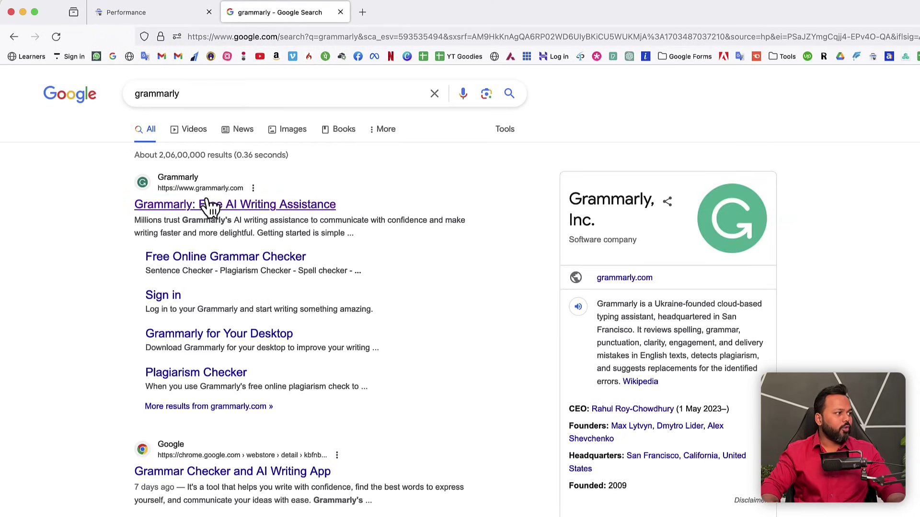
pyautogui.click(218, 206)
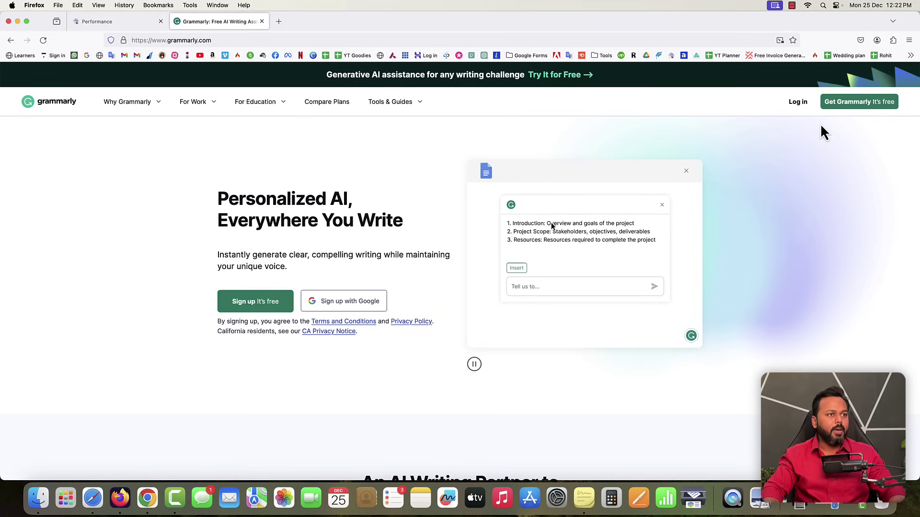
# - Search Google in a new tab for "grammarly firefox extension" and open Grammarly's page on Firefox Browser Add-ons
pyautogui.click(279, 21)
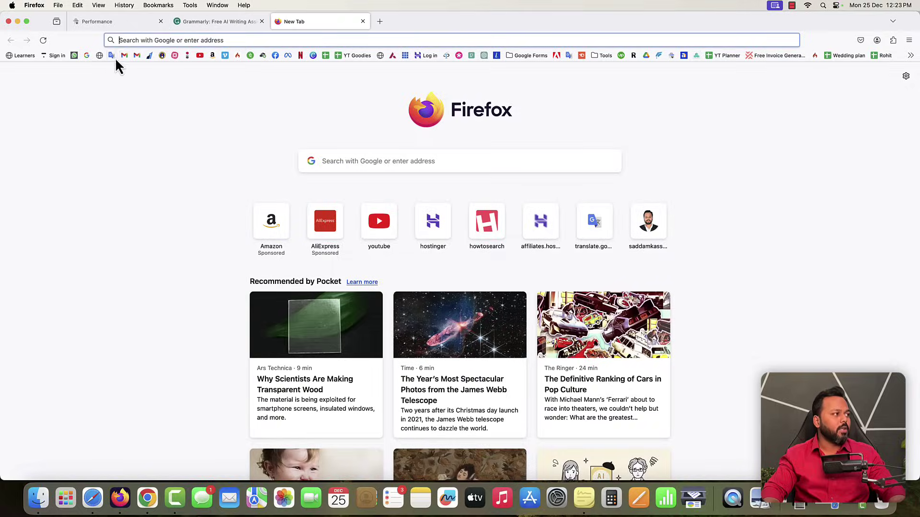
pyautogui.click(87, 56)
pyautogui.write('gta')
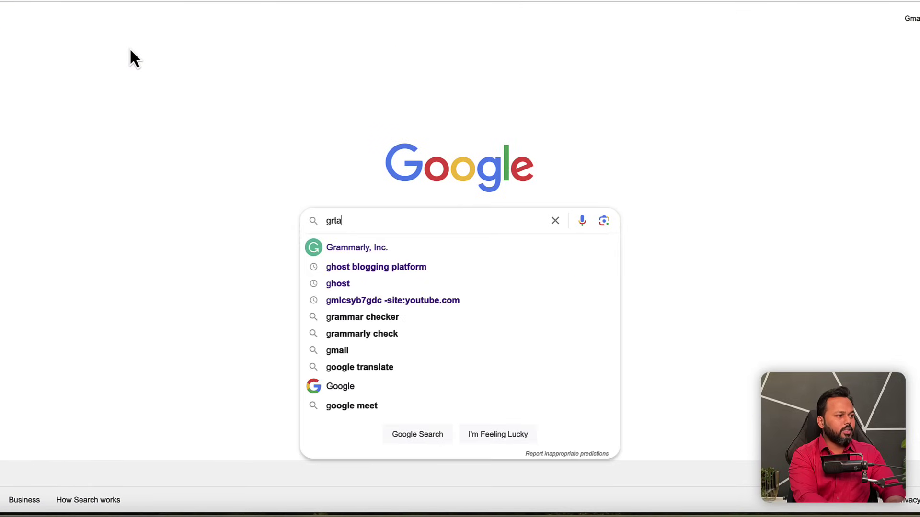
pyautogui.press('BackSpace')
pyautogui.press('BackSpace')
pyautogui.write('rammarly ')
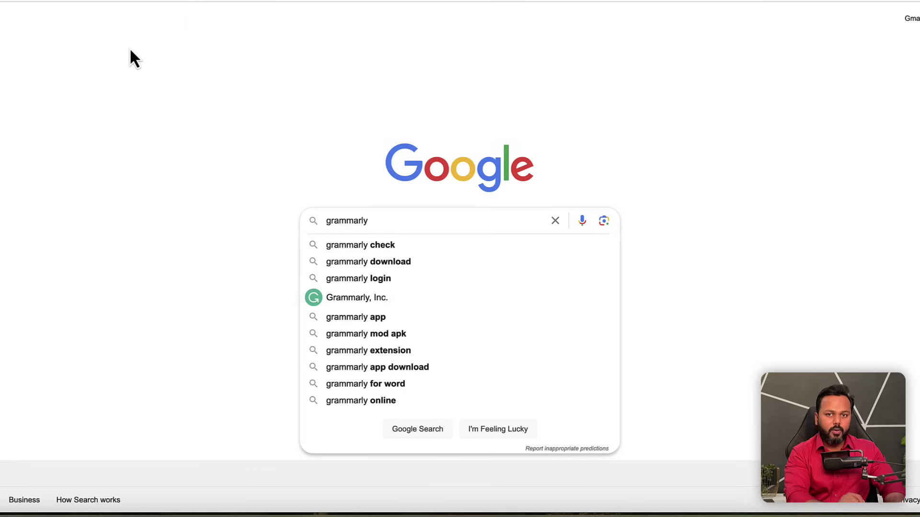
pyautogui.write('chro')
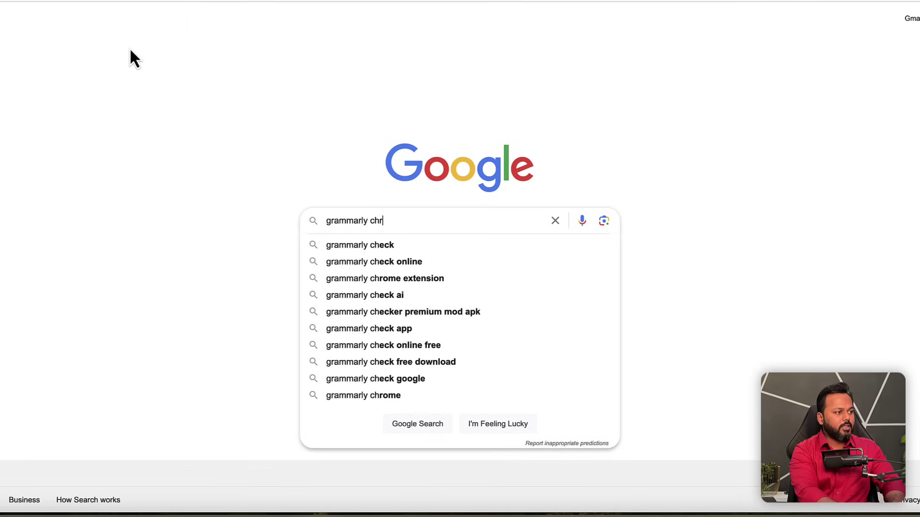
pyautogui.press('BackSpace')
pyautogui.press('BackSpace')
pyautogui.press('BackSpace')
pyautogui.press('BackSpace')
pyautogui.press('BackSpace')
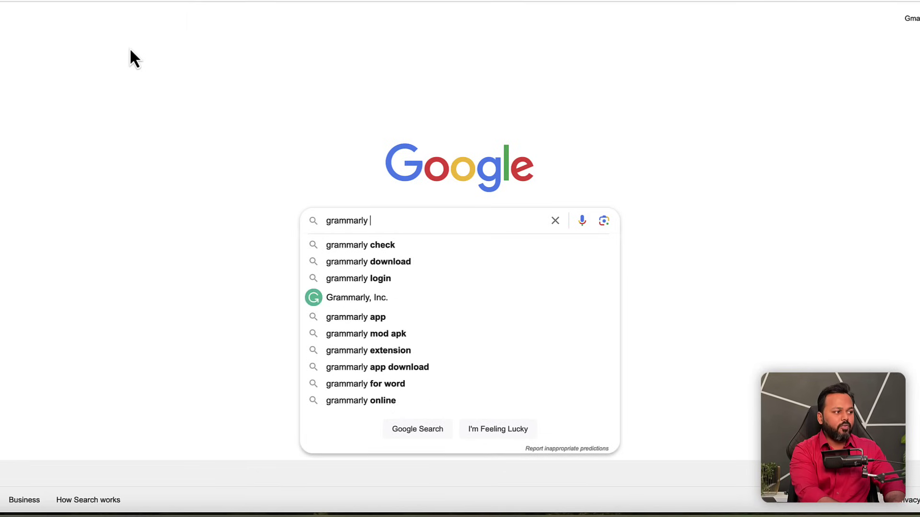
pyautogui.write('fir')
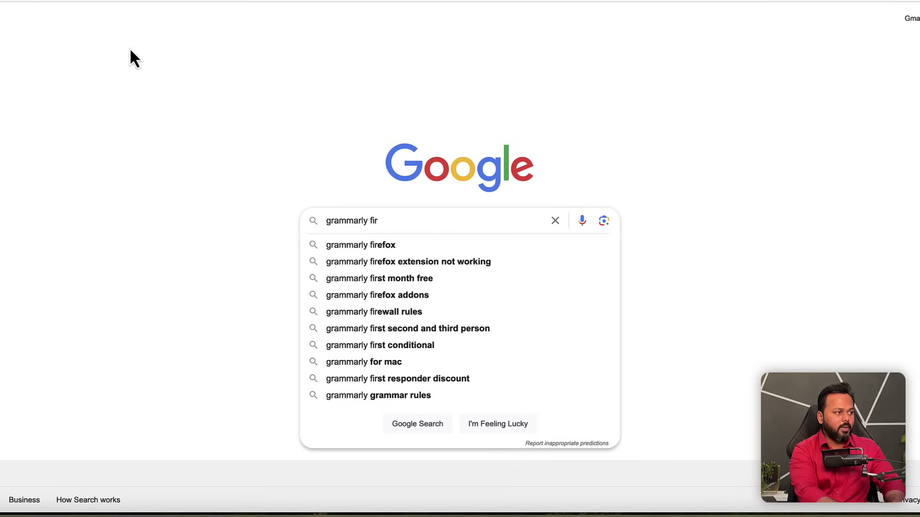
pyautogui.write('efox extension')
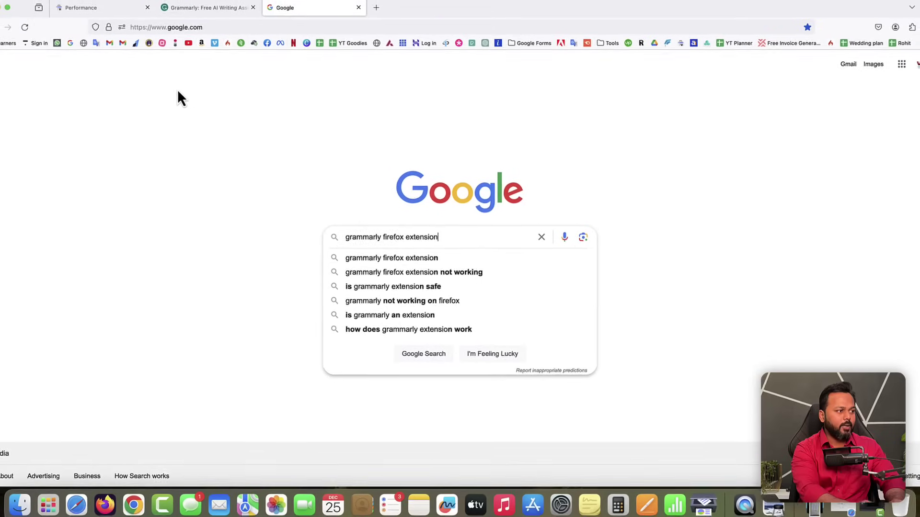
pyautogui.press('Return')
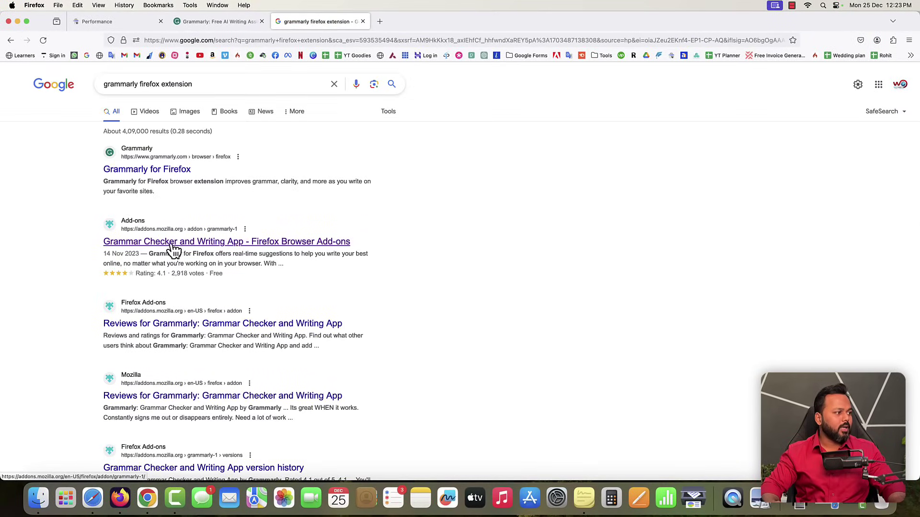
pyautogui.click(201, 245)
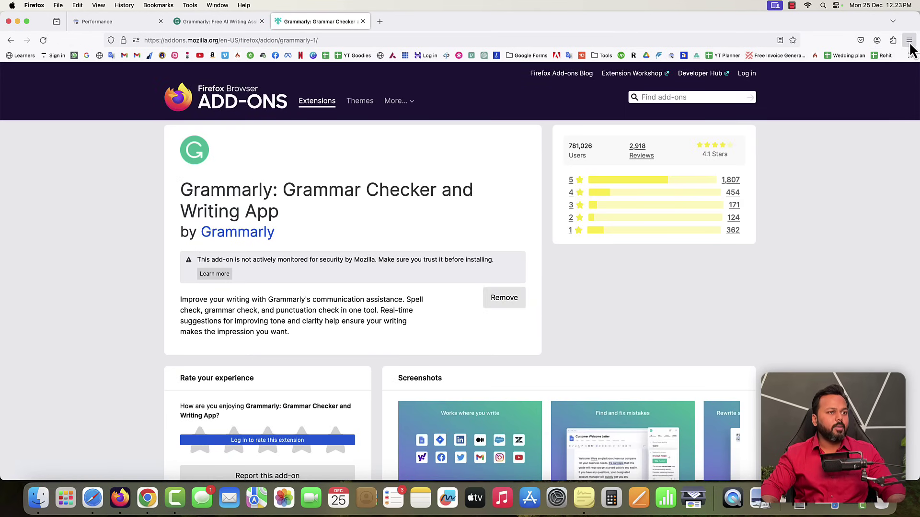
# - Check the list of installed browser extensions for the Grammarly grammar checker, then close the list
pyautogui.click(908, 40)
pyautogui.click(909, 40)
pyautogui.click(894, 40)
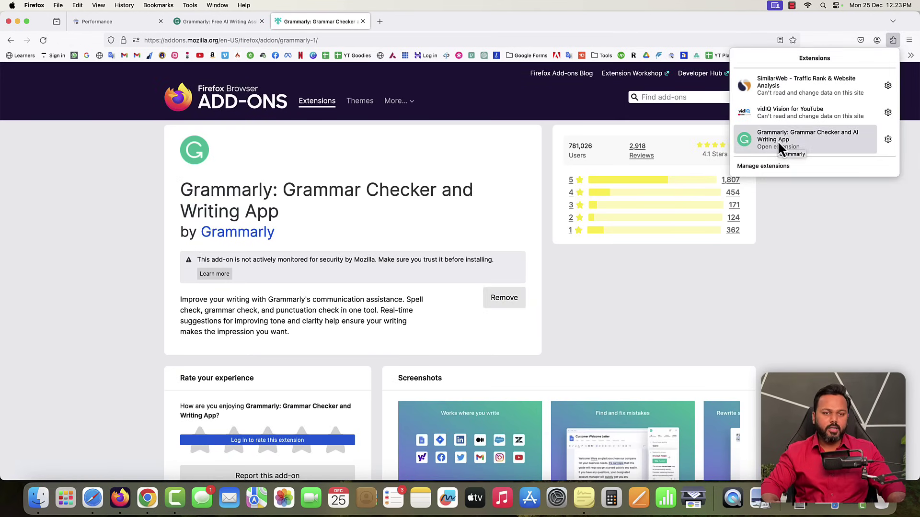
pyautogui.click(894, 282)
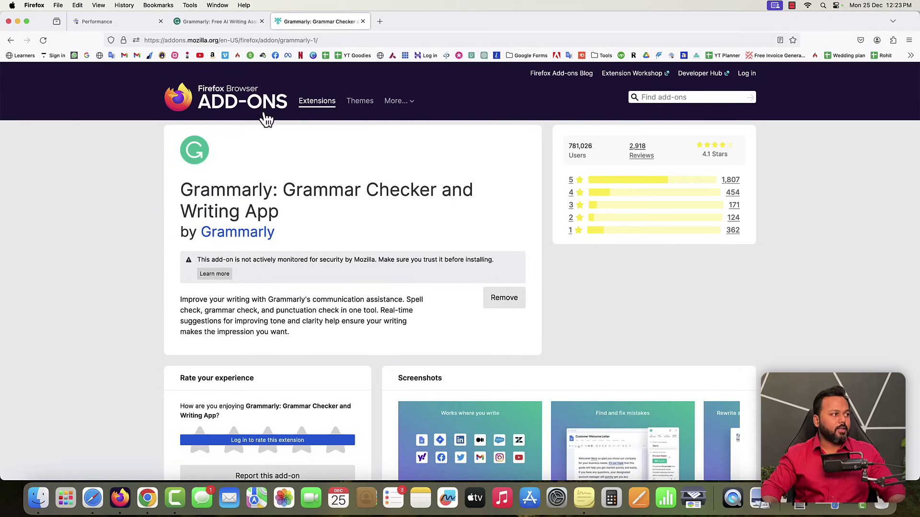
# - Open Google Translate, set the source language to English and enter "I wants to eat milk" as the source text
pyautogui.click(112, 55)
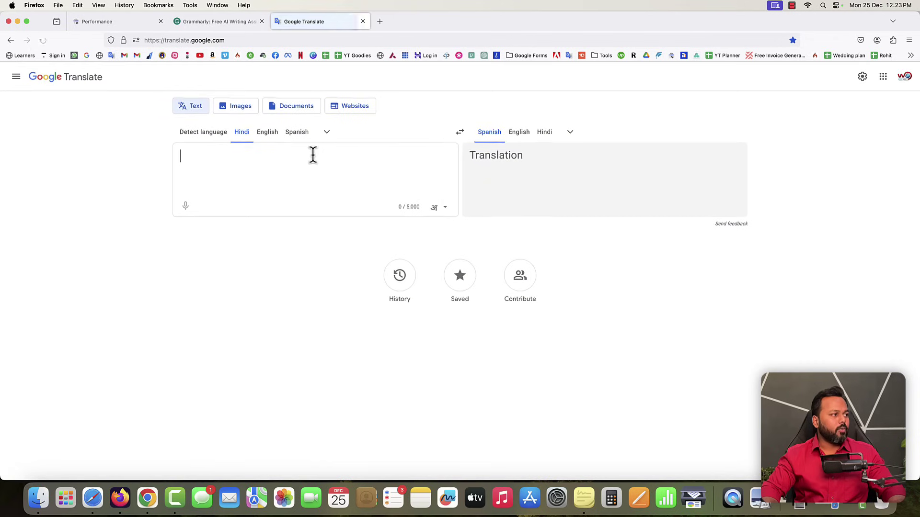
pyautogui.click(268, 133)
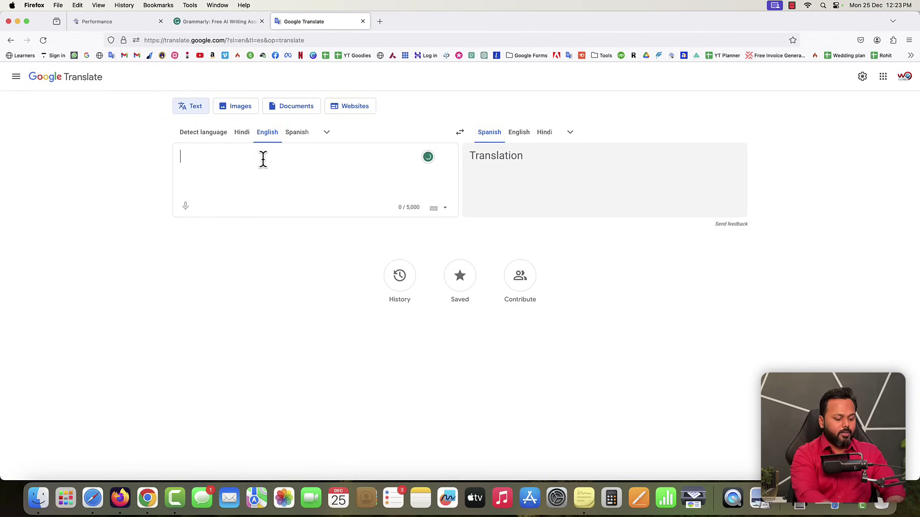
pyautogui.write('I want')
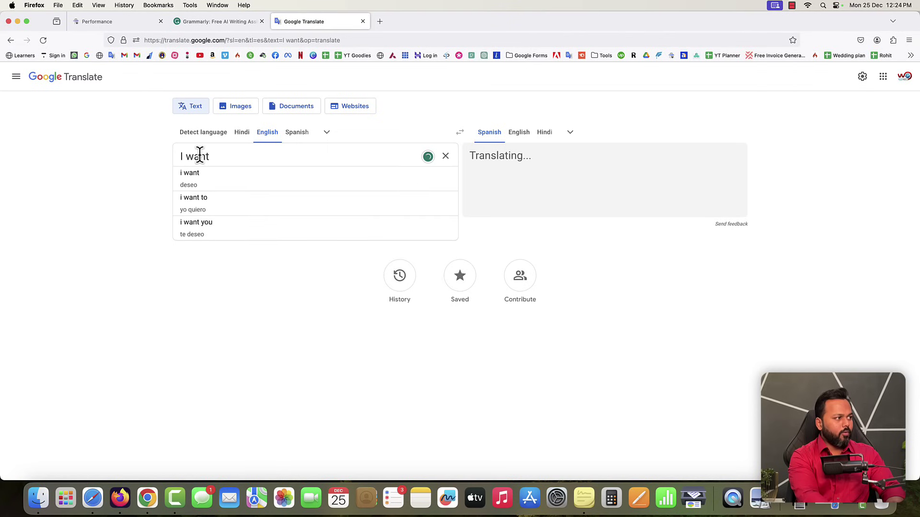
pyautogui.write('s to eat m')
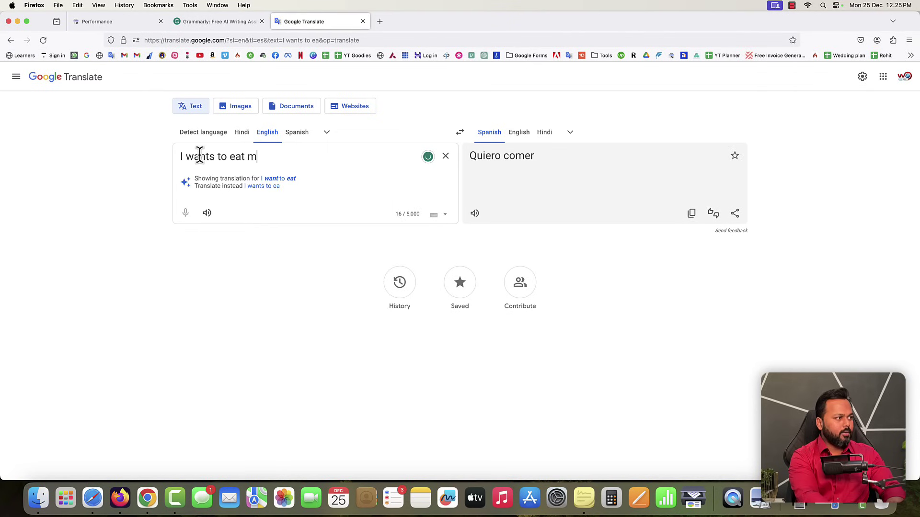
pyautogui.write('ilk')
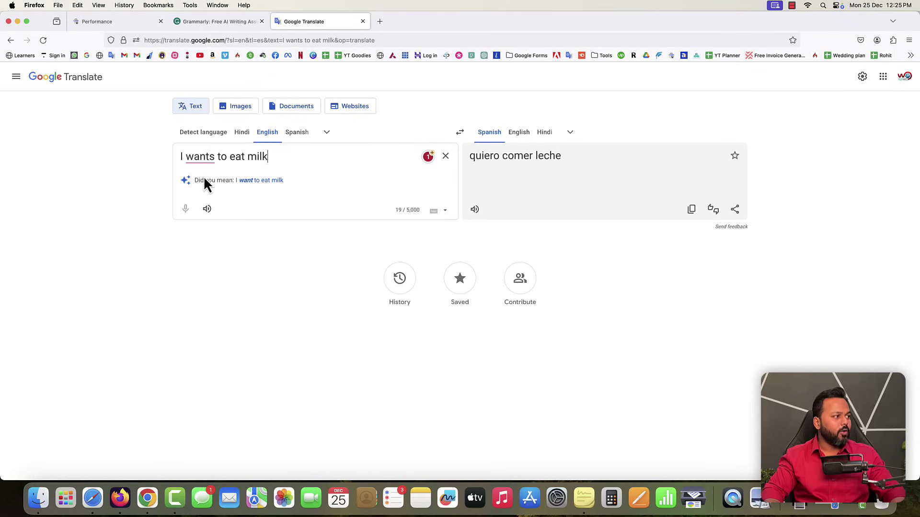
# - Accept Grammarly's correction of "wants" to "want" and replace "eat" with "drink" in the source text
pyautogui.moveTo(200, 156)
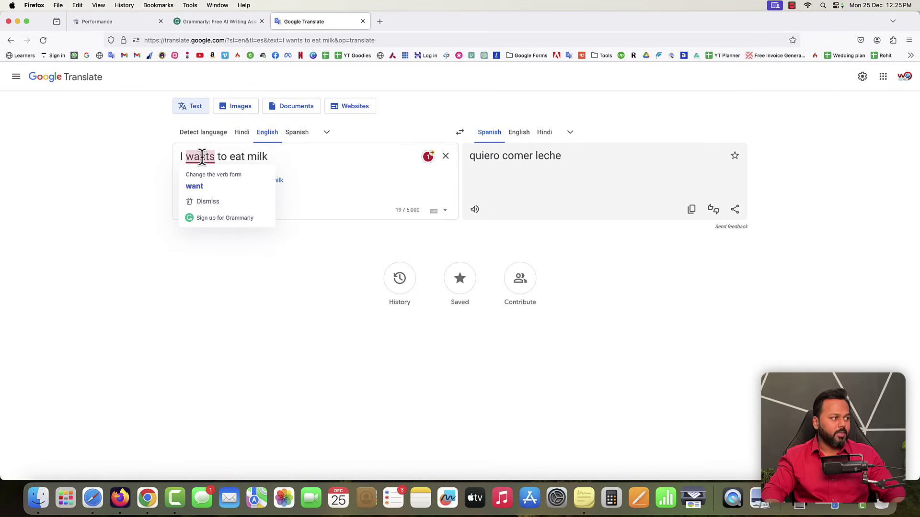
pyautogui.click(210, 190)
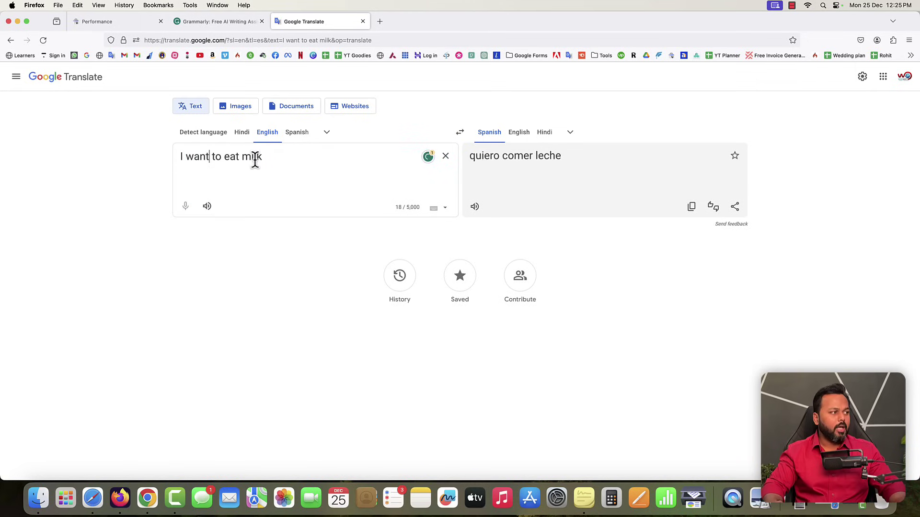
pyautogui.doubleClick(232, 157)
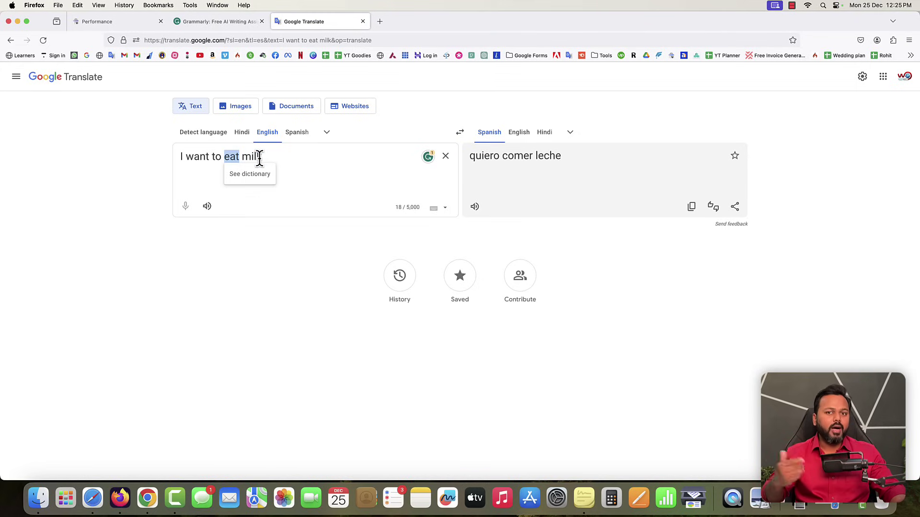
pyautogui.write('drink')
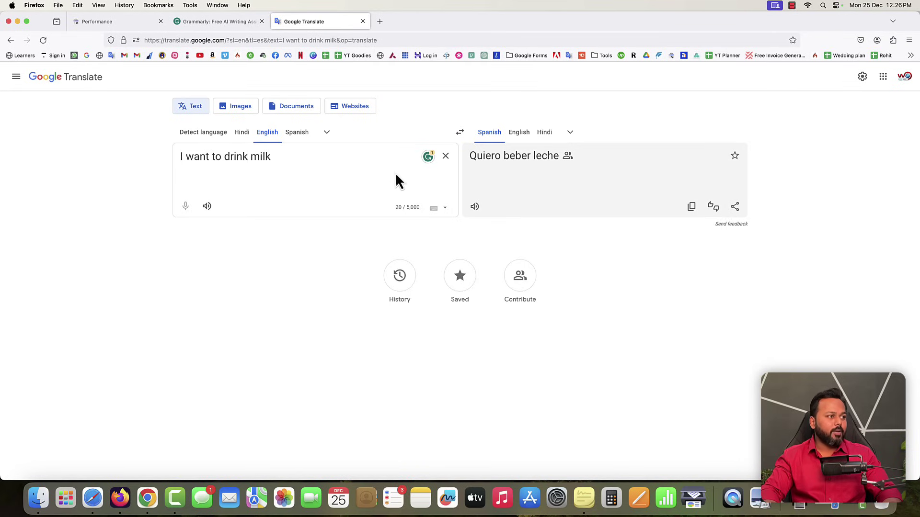
# - Look at Grammarly's entry among the installed browser extensions while on Google Translate
pyautogui.click(892, 40)
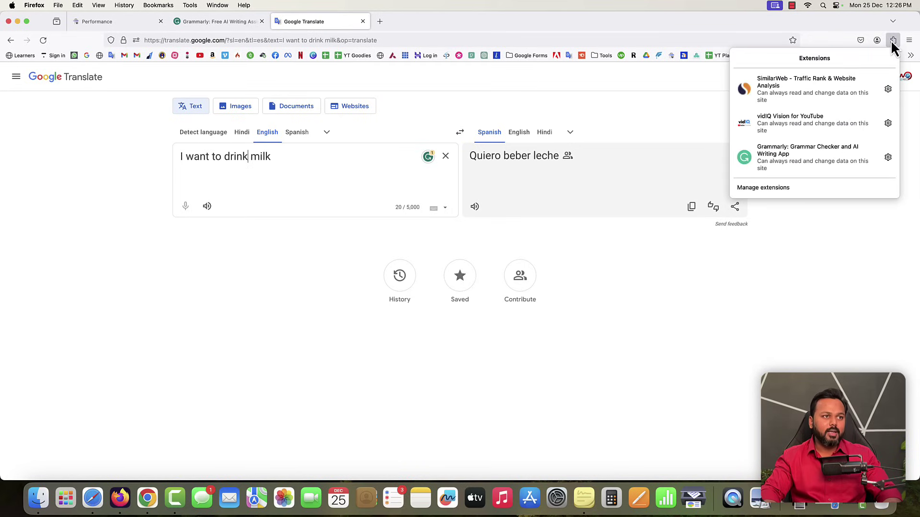
pyautogui.click(840, 247)
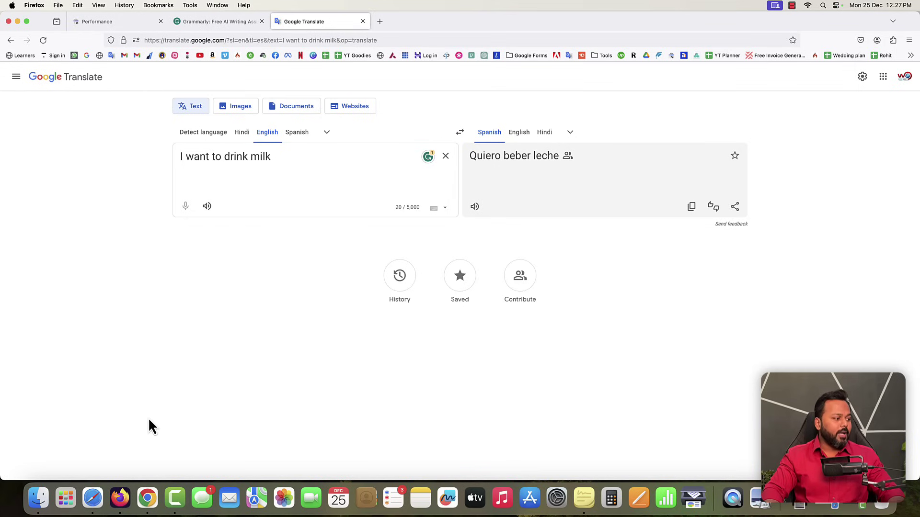
# - Switch to Safari, dismiss the Google sign-in offer and search Google for "how to close flipkart pay later"
pyautogui.click(94, 498)
pyautogui.click(372, 203)
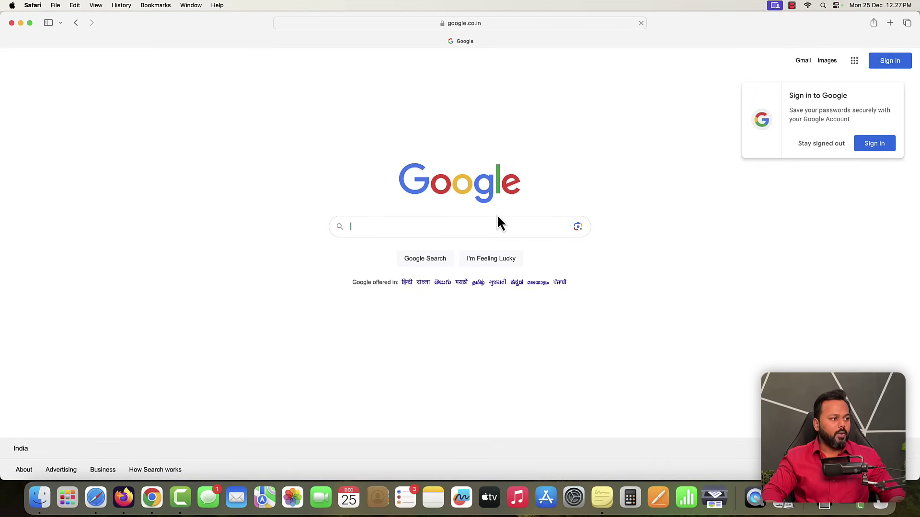
pyautogui.click(806, 146)
pyautogui.click(406, 225)
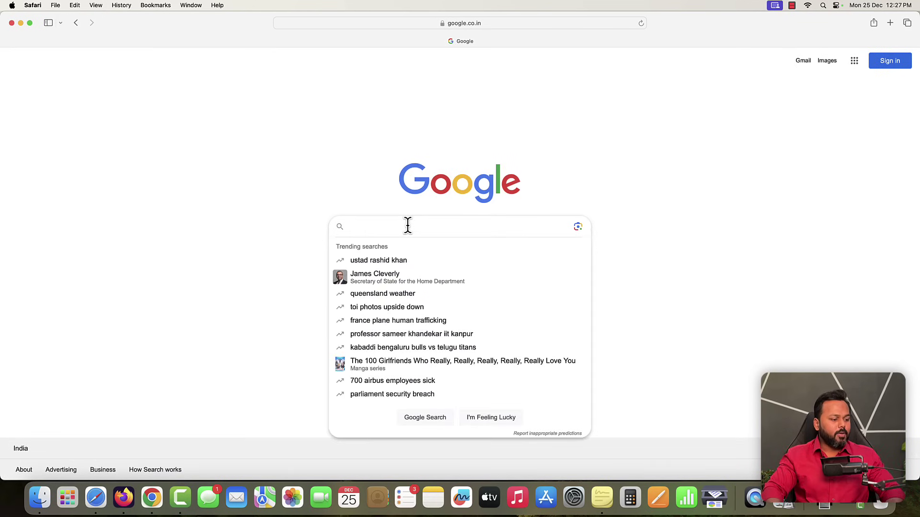
pyautogui.write('how to close ')
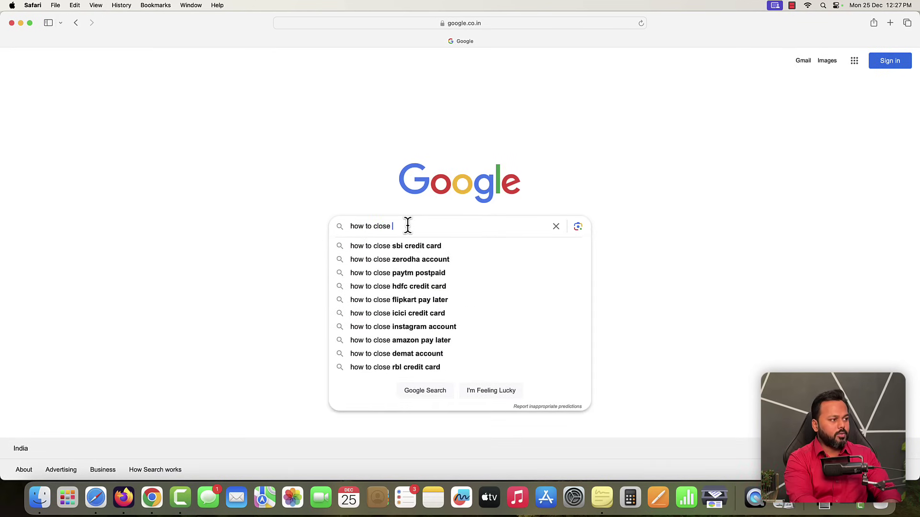
pyautogui.write('flip')
pyautogui.press('Down')
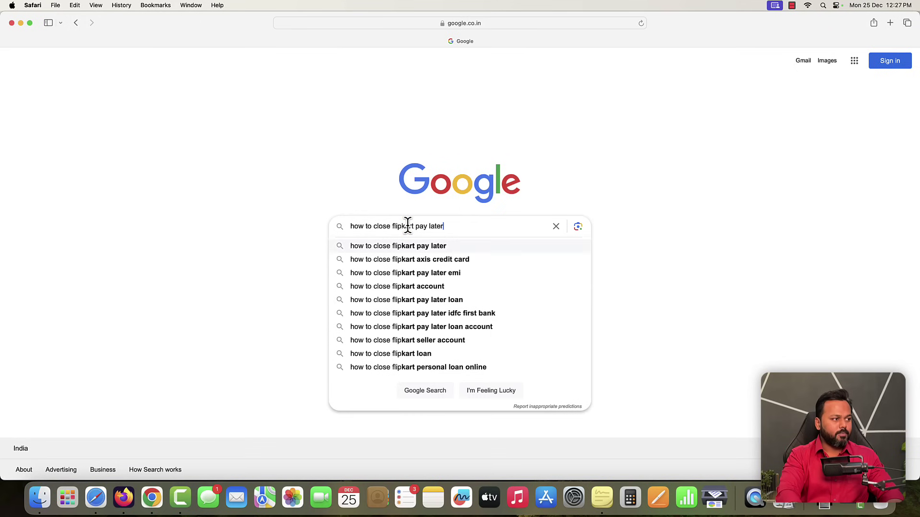
pyautogui.press('Return')
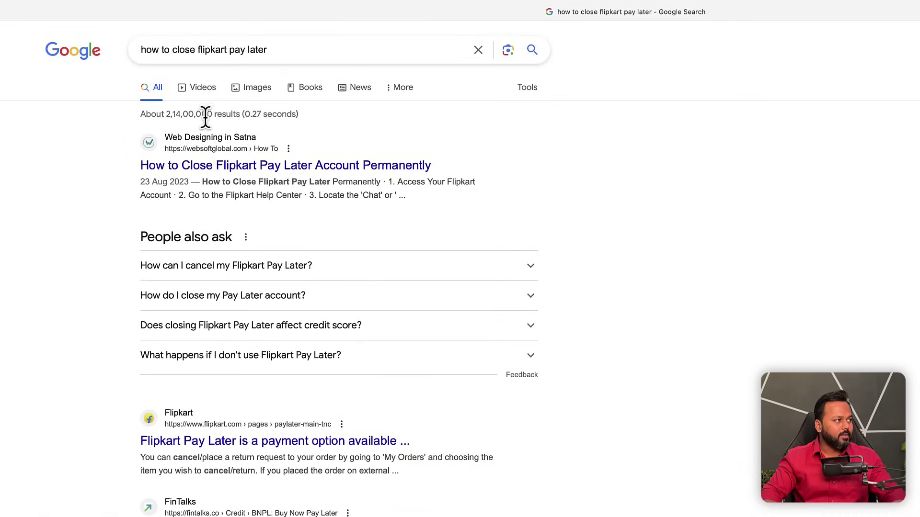
# - Examine the total number of search results and the publication date of the first result by highlighting them
pyautogui.moveTo(211, 113); pyautogui.dragTo(165, 113)
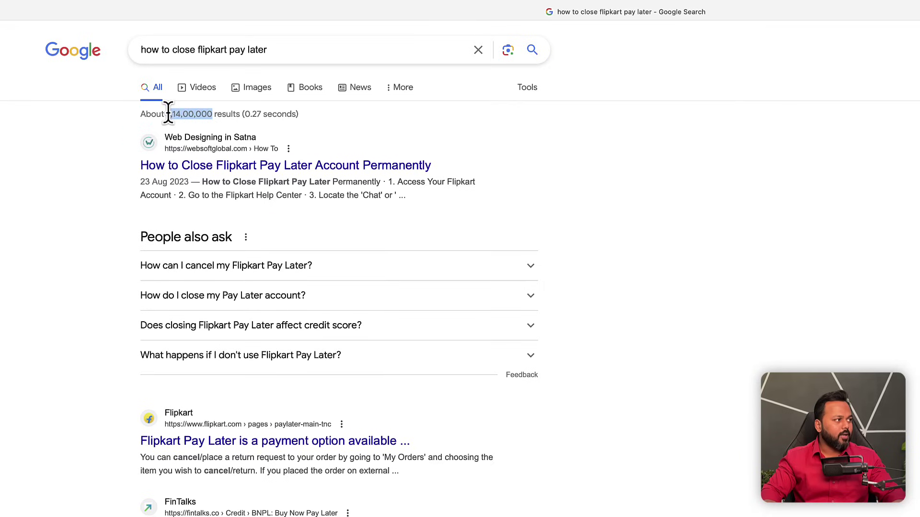
pyautogui.click(118, 123)
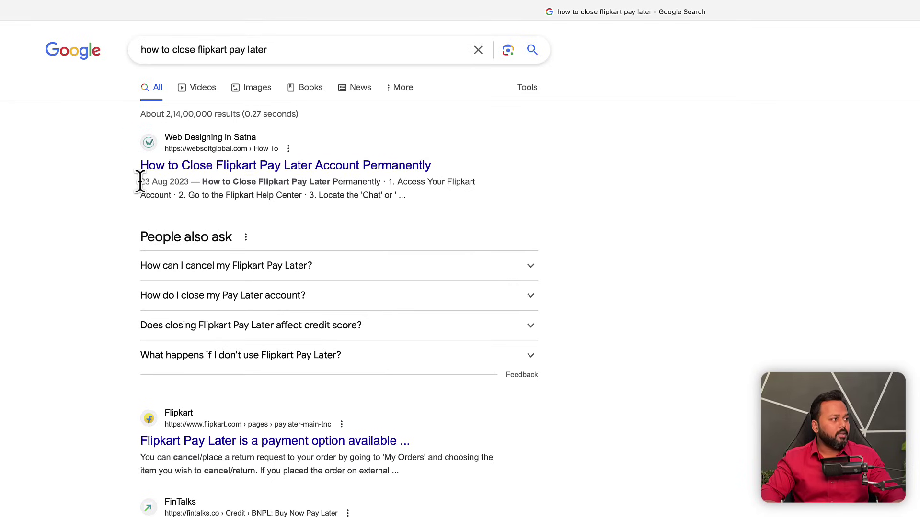
pyautogui.moveTo(140, 183); pyautogui.dragTo(187, 182)
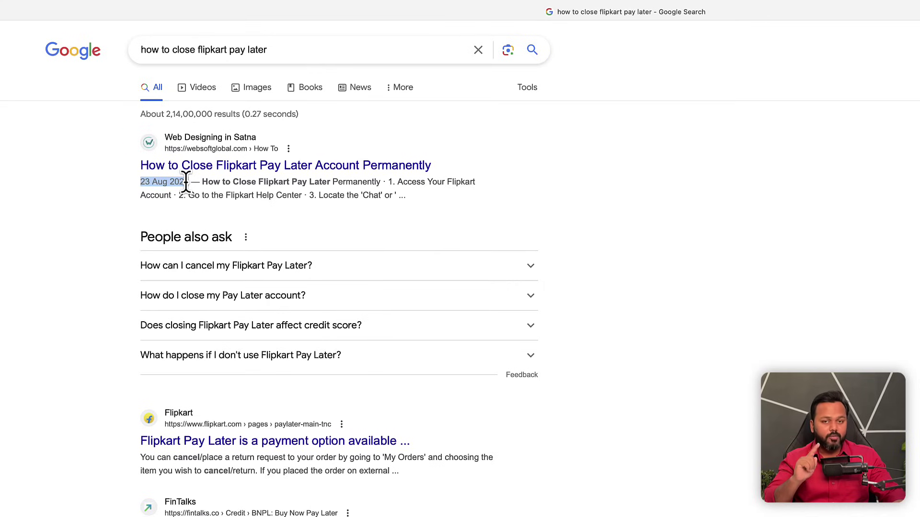
pyautogui.moveTo(186, 182); pyautogui.dragTo(189, 182)
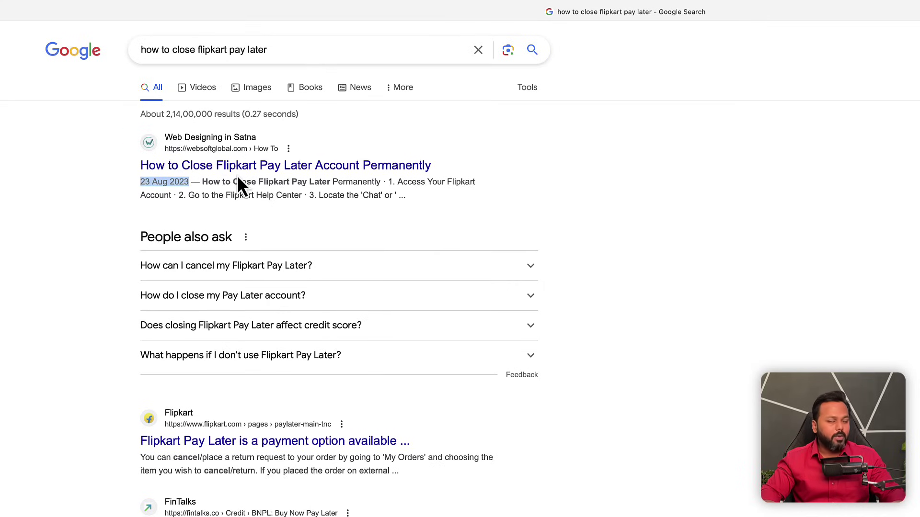
pyautogui.click(88, 209)
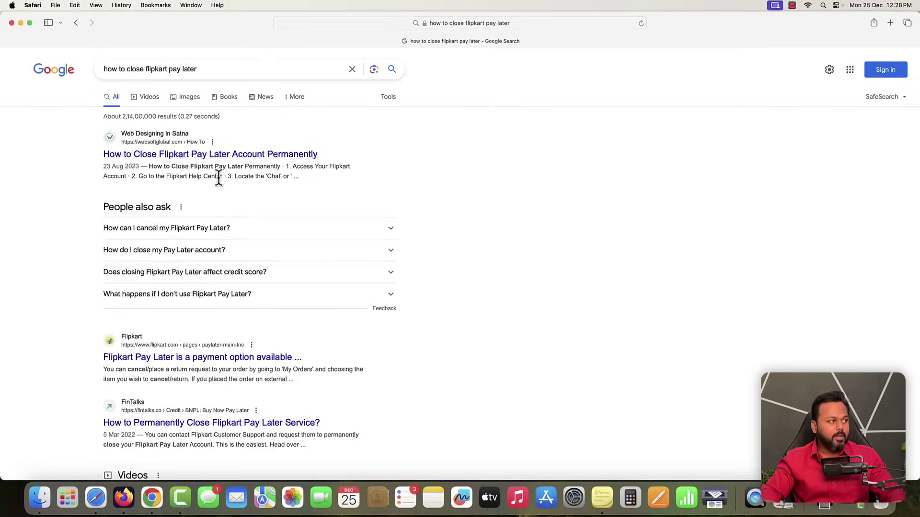
# - Open the websoftglobal.com article on closing a Flipkart Pay Later account and read through its introduction and numbered instructions
pyautogui.click(184, 158)
pyautogui.scroll(-5, 502, 229)
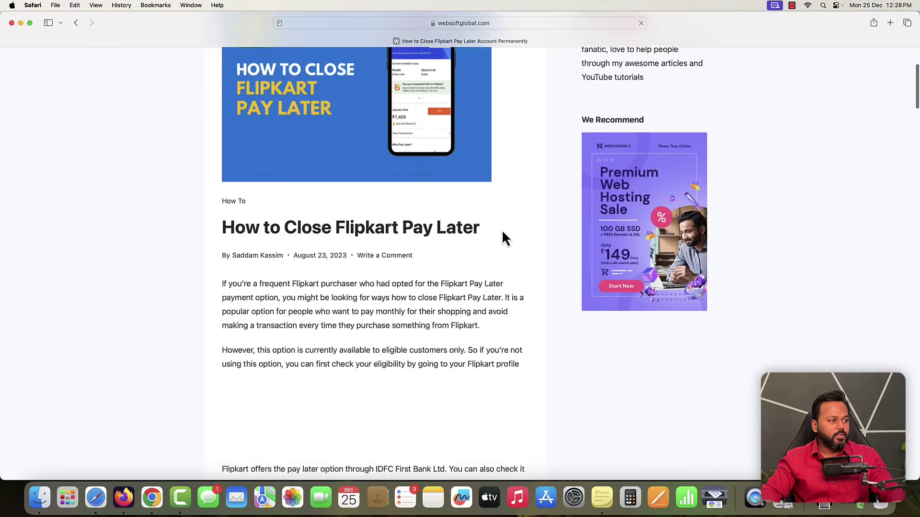
pyautogui.scroll(-3, 502, 229)
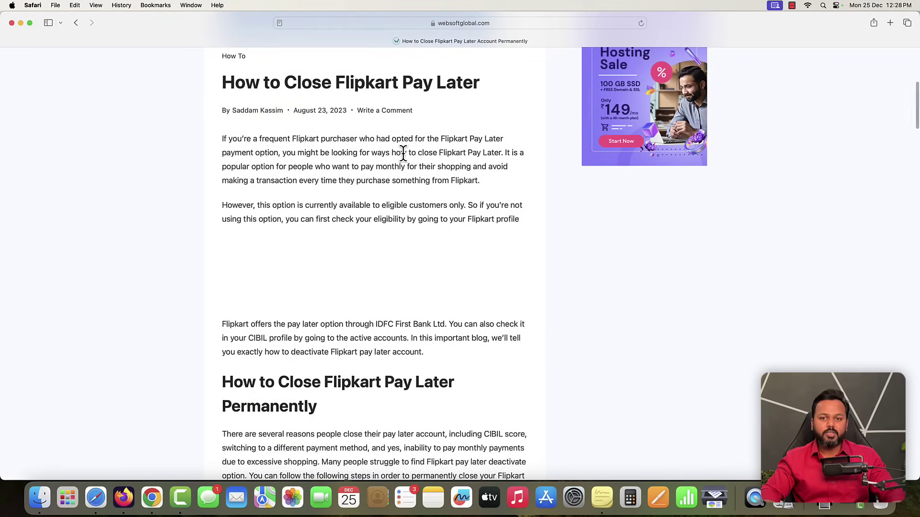
pyautogui.scroll(-10, 404, 155)
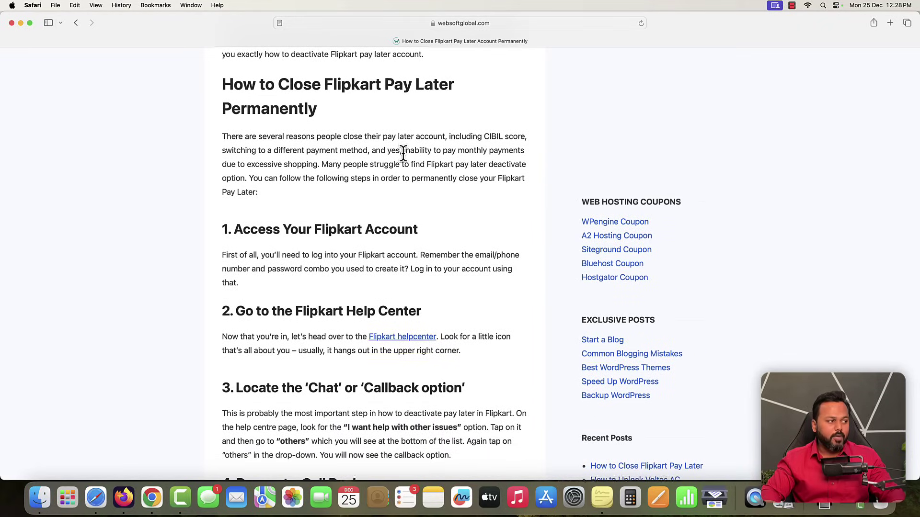
# - Read the rest of the Flipkart Pay Later article, through the callback request, email template and RBI Ombudsman sections, and return to its beginning
pyautogui.scroll(-8, 405, 158)
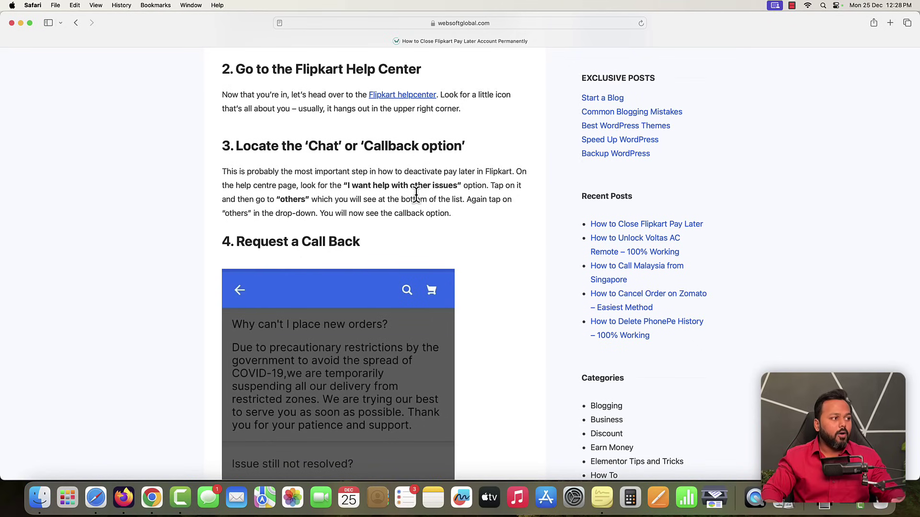
pyautogui.scroll(-5, 417, 194)
pyautogui.scroll(-20, 416, 194)
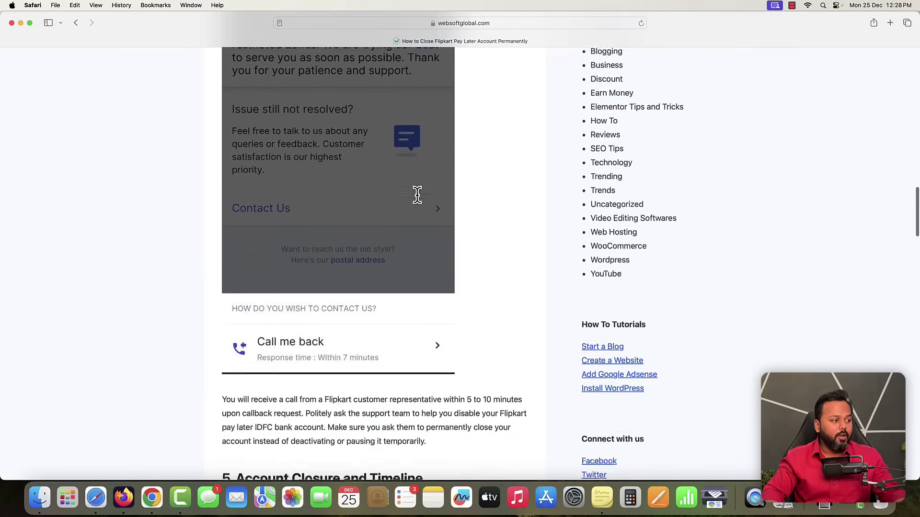
pyautogui.scroll(-15, 417, 194)
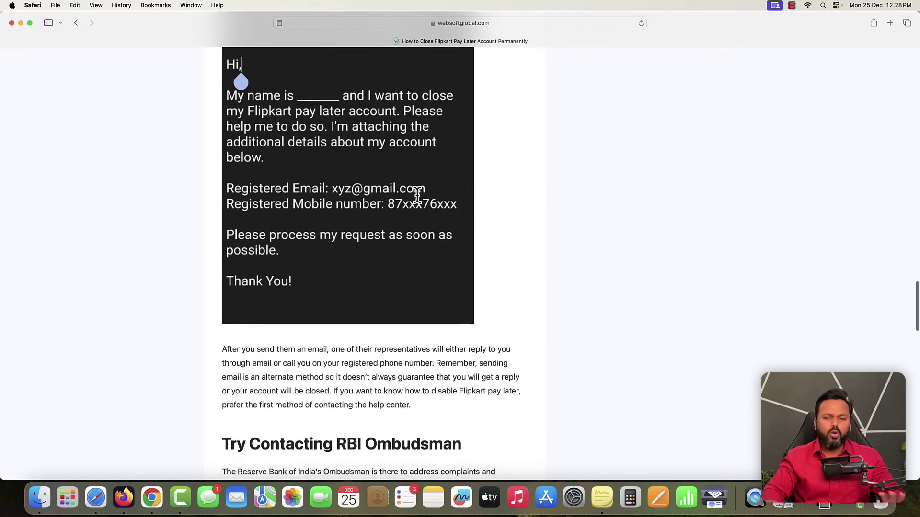
pyautogui.scroll(-1, 417, 194)
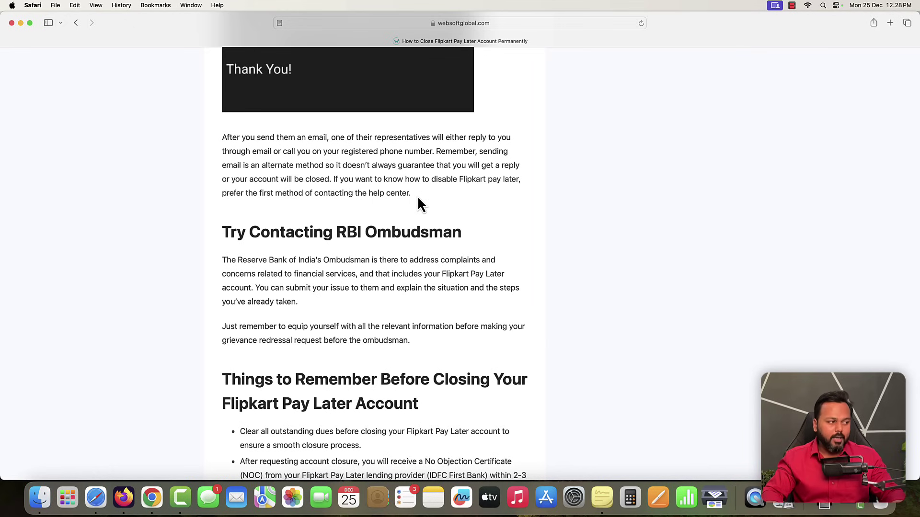
pyautogui.scroll(15, 418, 203)
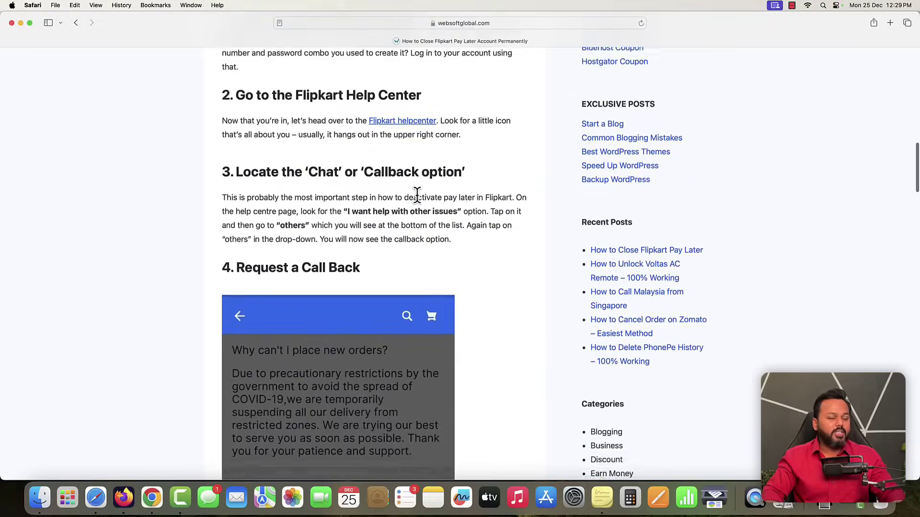
pyautogui.scroll(15, 418, 197)
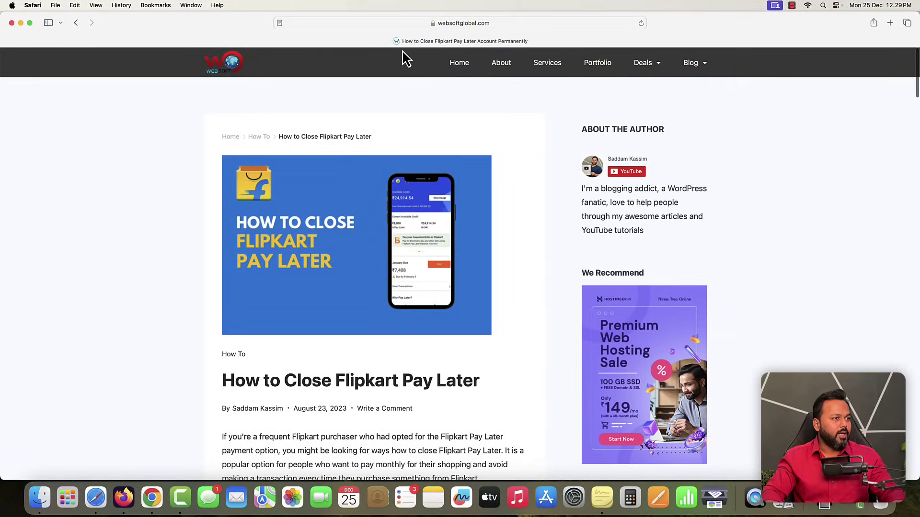
# - Search Google for "chatgpt" in a new Safari tab and open the ChatGPT website from the results
pyautogui.click(890, 23)
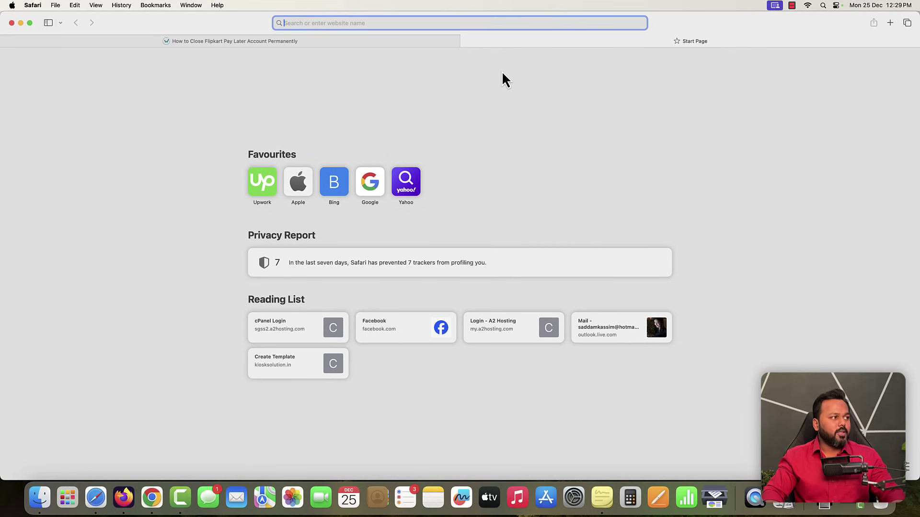
pyautogui.click(369, 181)
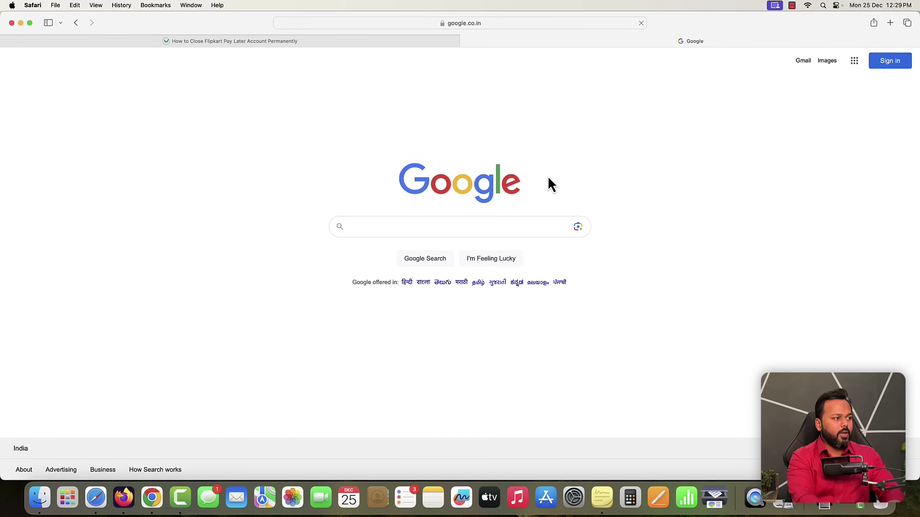
pyautogui.write('chatgpt')
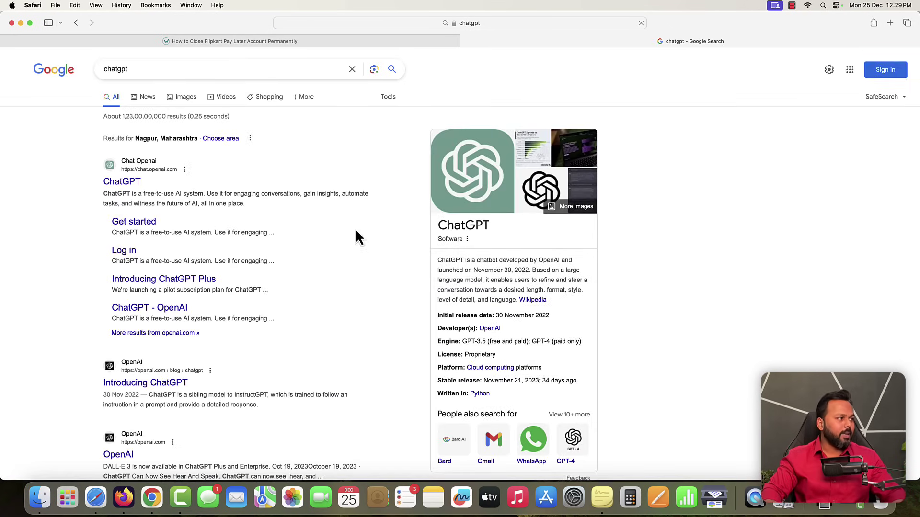
pyautogui.click(122, 185)
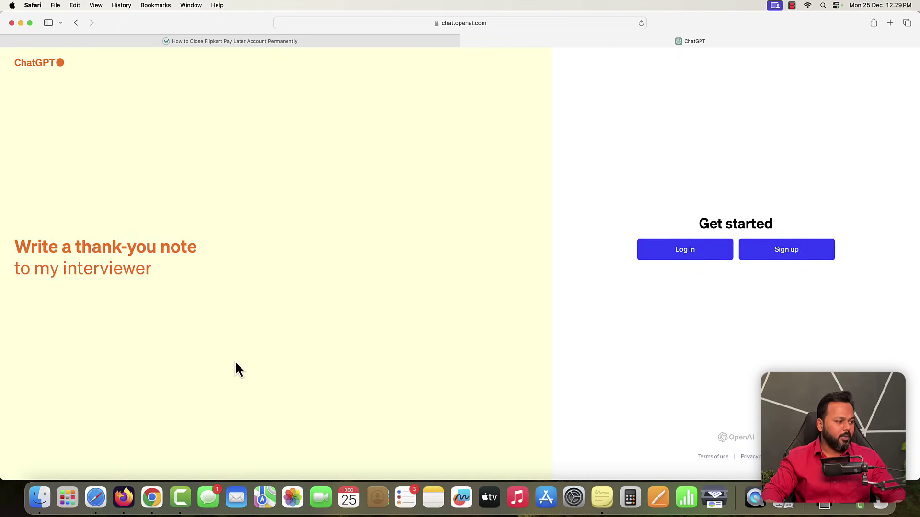
# - Switch to Firefox, open the bookmarked ChatGPT page and choose the ChatGPT 3.5 model
pyautogui.click(124, 498)
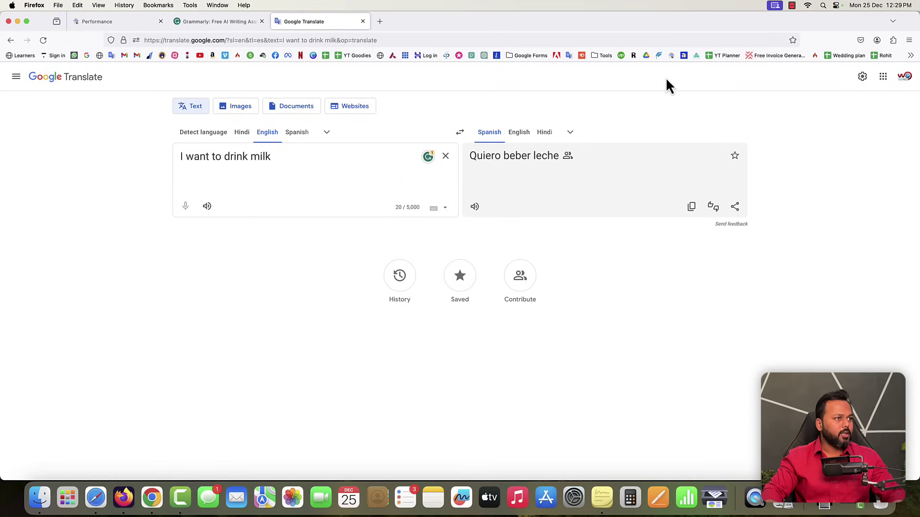
pyautogui.click(485, 56)
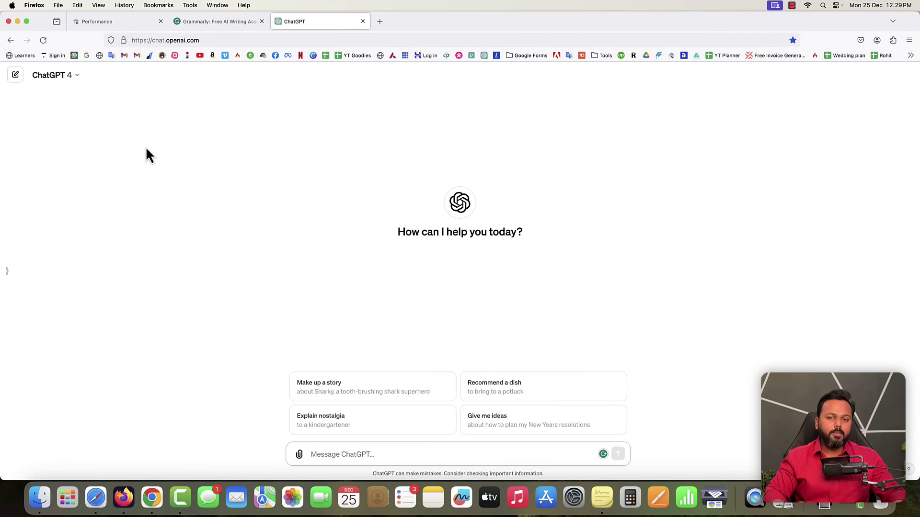
pyautogui.click(75, 77)
pyautogui.click(73, 146)
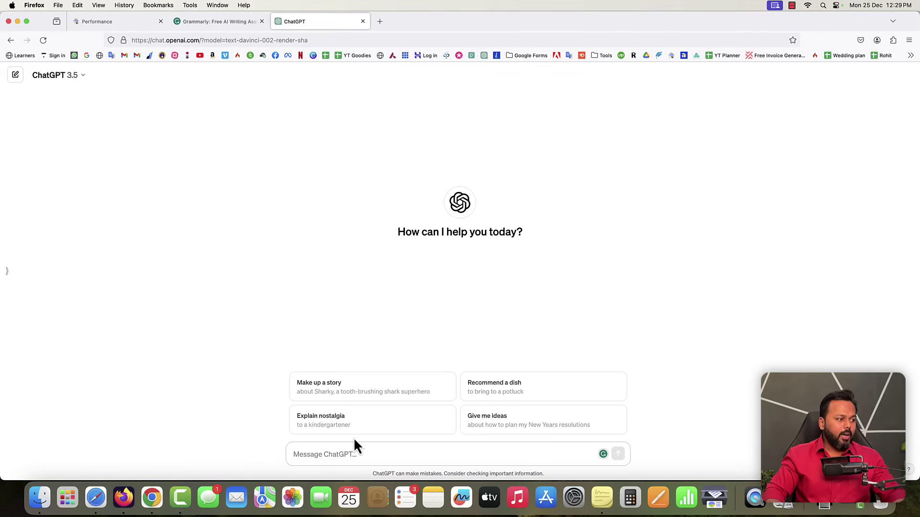
# - Write a prompt asking ChatGPT to help plan content and generate good outlines for a blog post on "iphone charger"
pyautogui.click(353, 454)
pyautogui.write('I want to write a blog post on')
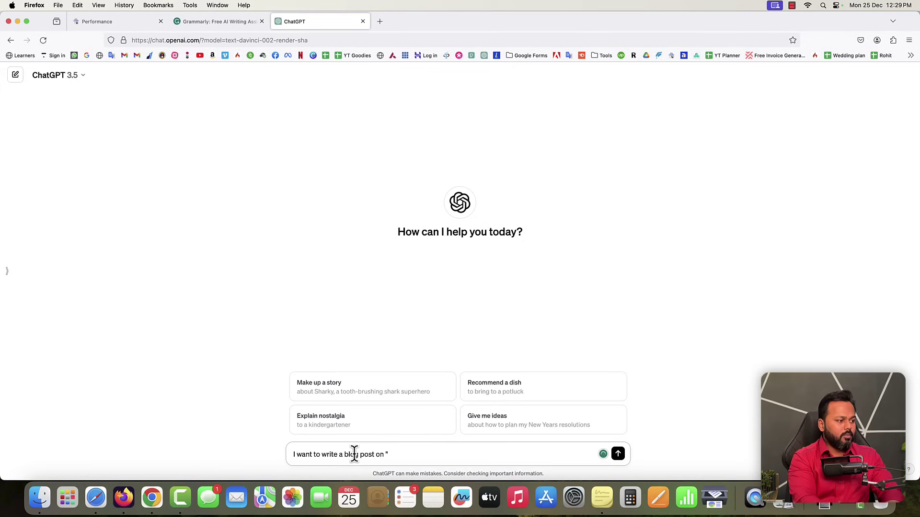
pyautogui.write('ers')
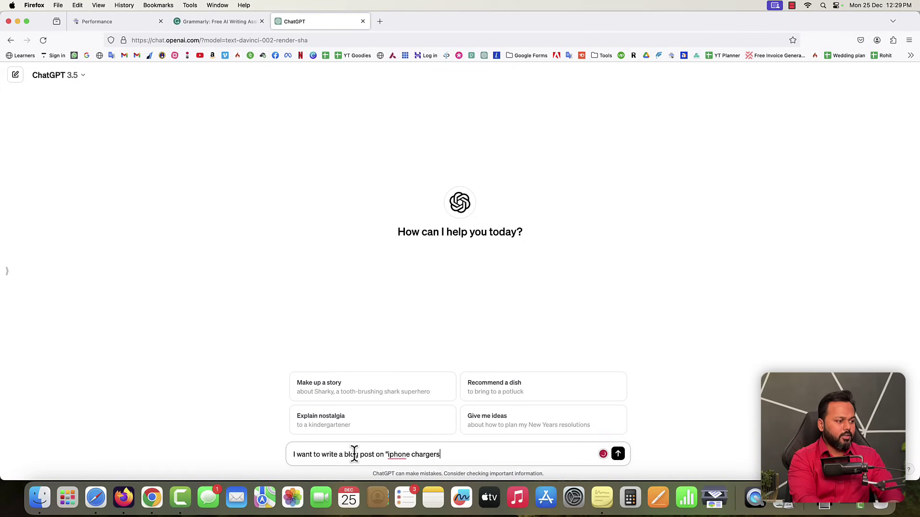
pyautogui.press('BackSpace')
pyautogui.write('". I ')
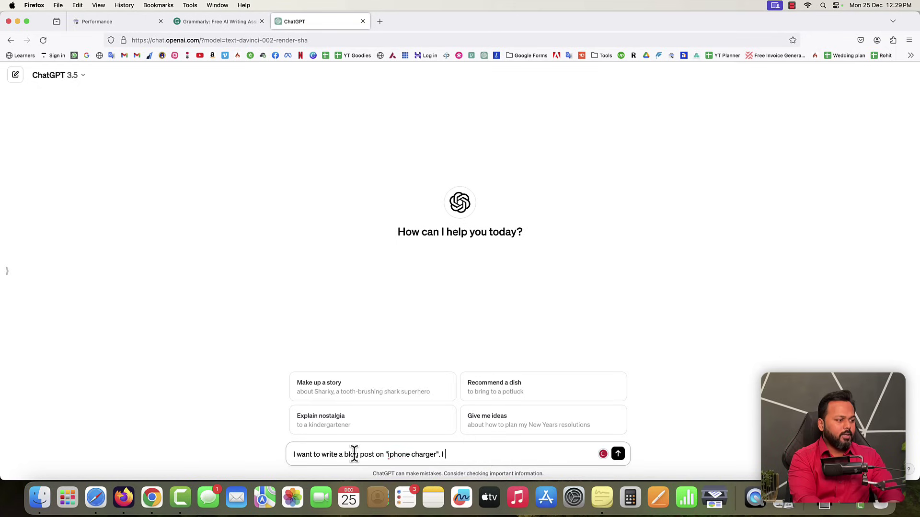
pyautogui.write("don't know")
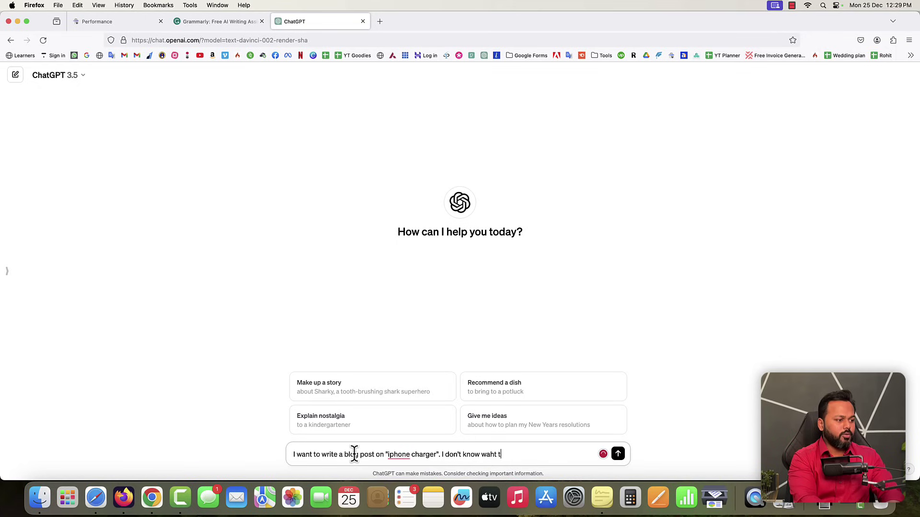
pyautogui.write(' what to write in my a')
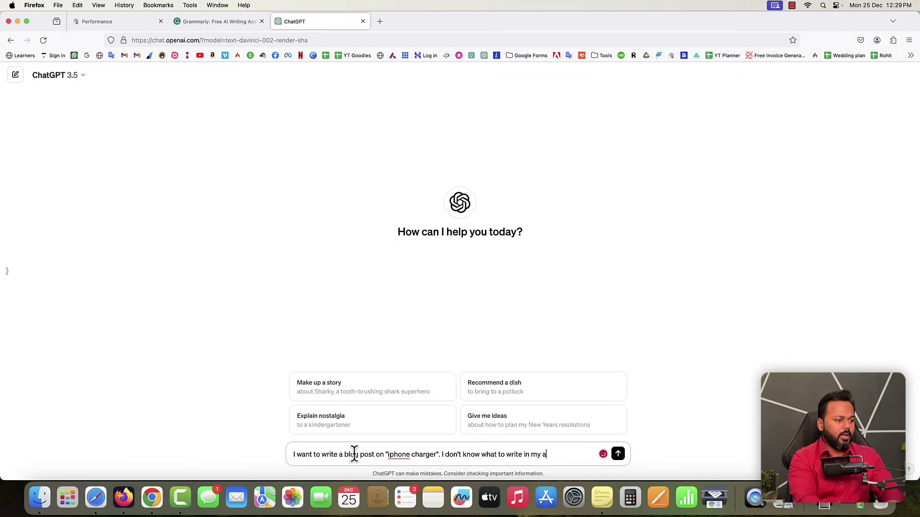
pyautogui.write('rticle. Can you help me to plan')
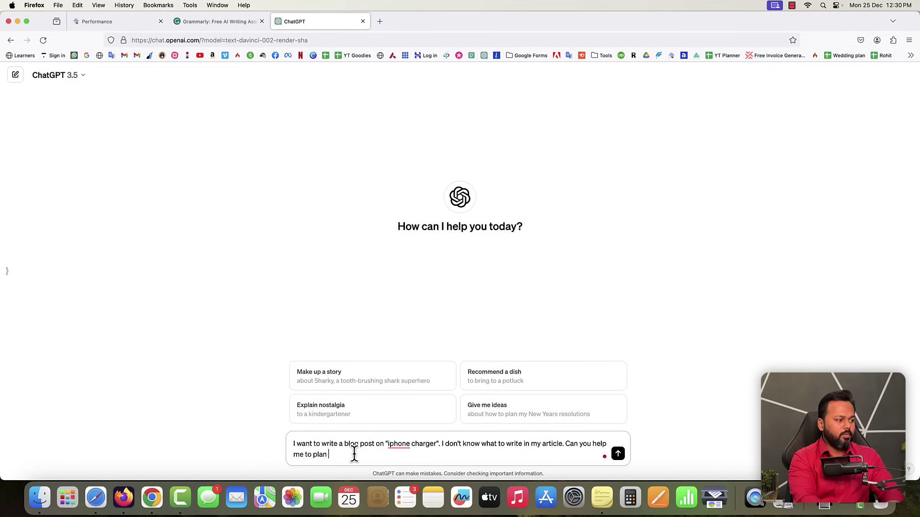
pyautogui.write(' my content and generate good outlines so that I can write content o')
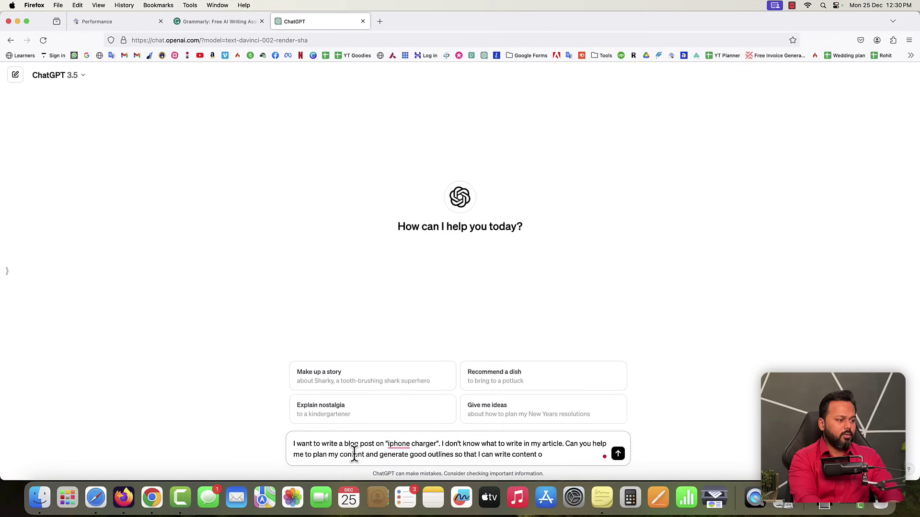
pyautogui.write('them?')
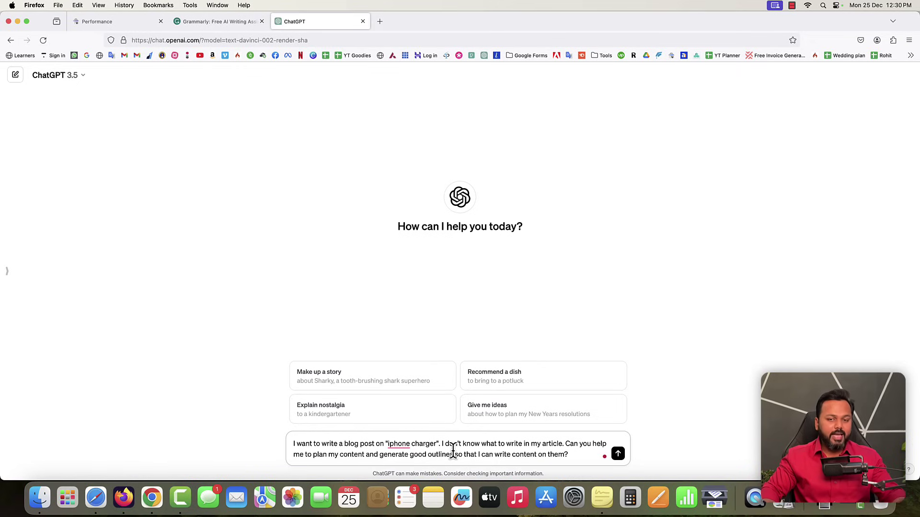
# - Correct "iphone" to "iPhone" in the prompt with Grammarly's suggestion and send the prompt
pyautogui.moveTo(398, 445)
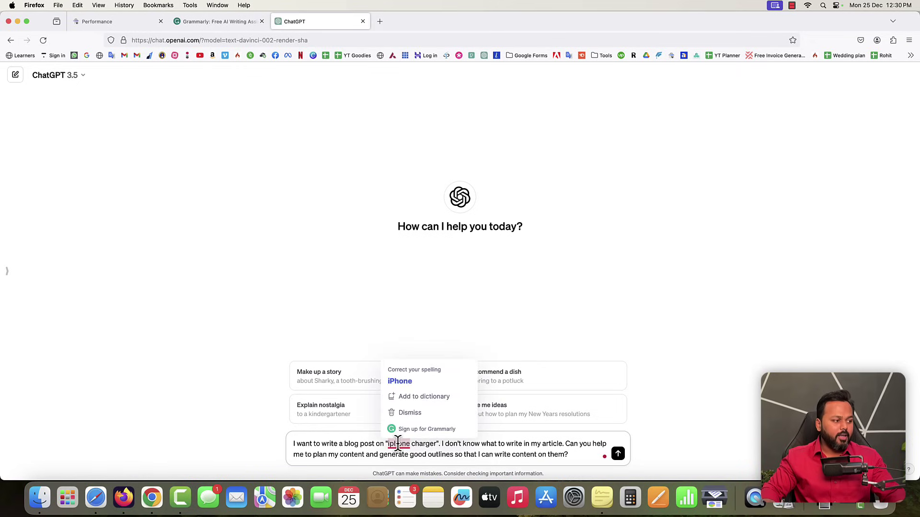
pyautogui.click(409, 383)
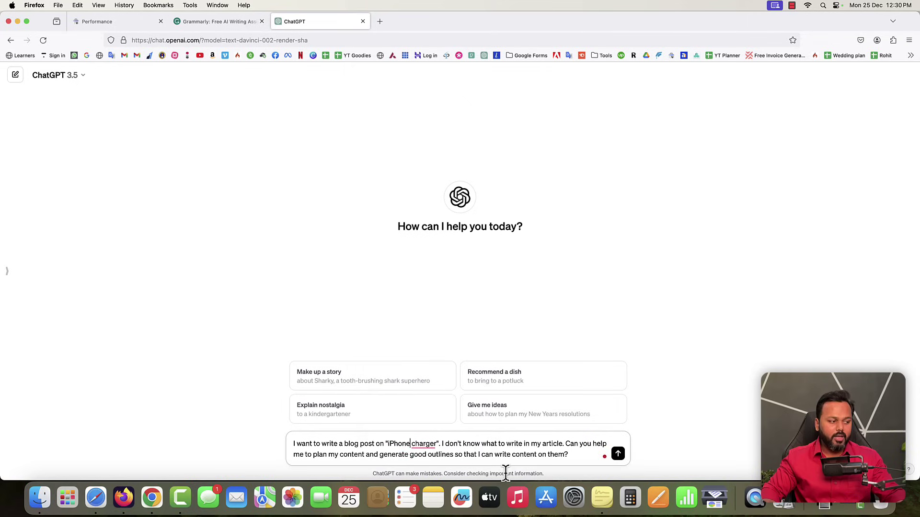
pyautogui.moveTo(424, 444)
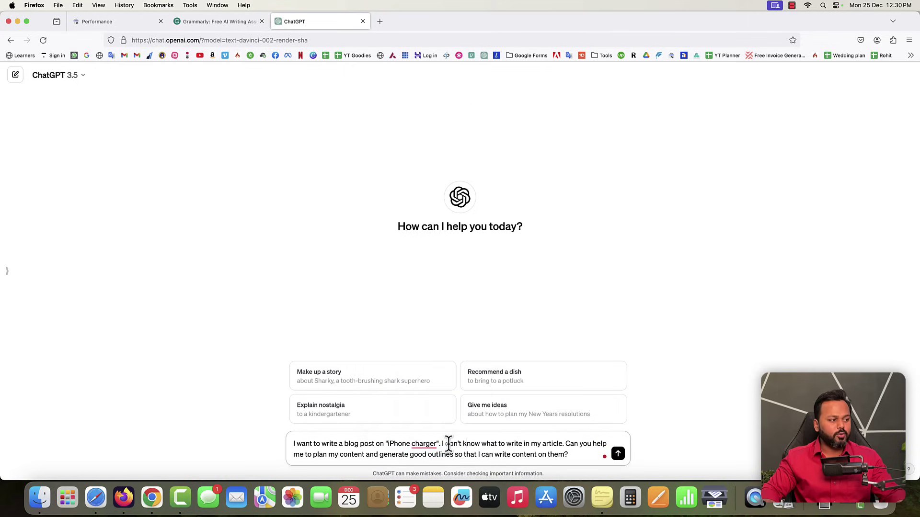
pyautogui.press('Return')
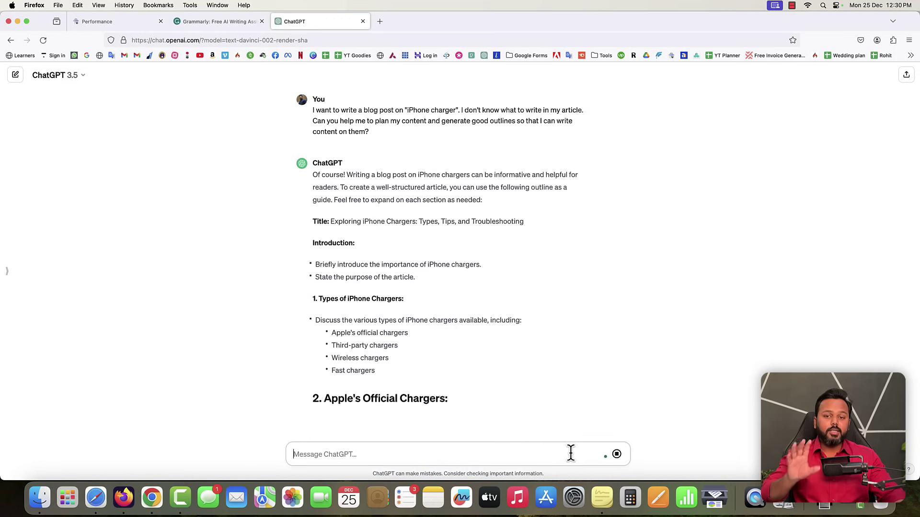
# - Examine the introduction and the "Types of iPhone Chargers" section of the generated outline by highlighting their points
pyautogui.scroll(5, 383, 216)
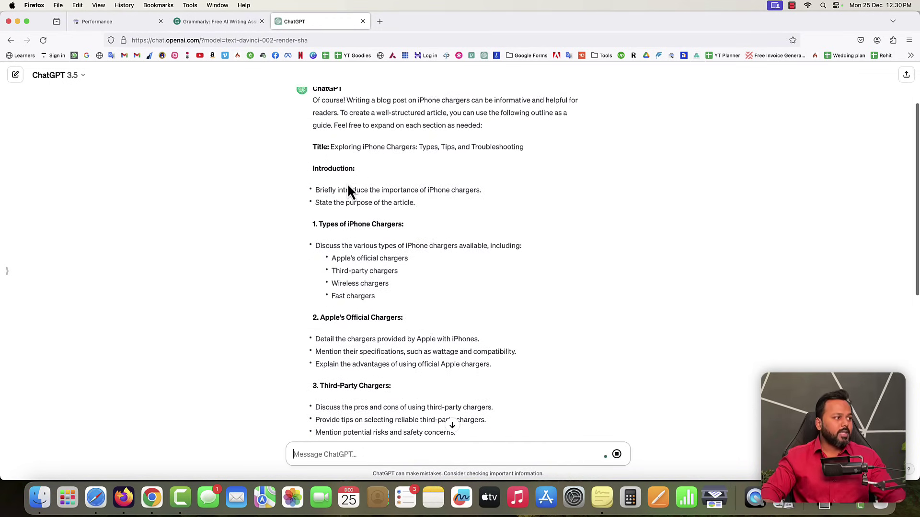
pyautogui.moveTo(315, 168); pyautogui.dragTo(470, 192)
pyautogui.moveTo(322, 202); pyautogui.dragTo(408, 203)
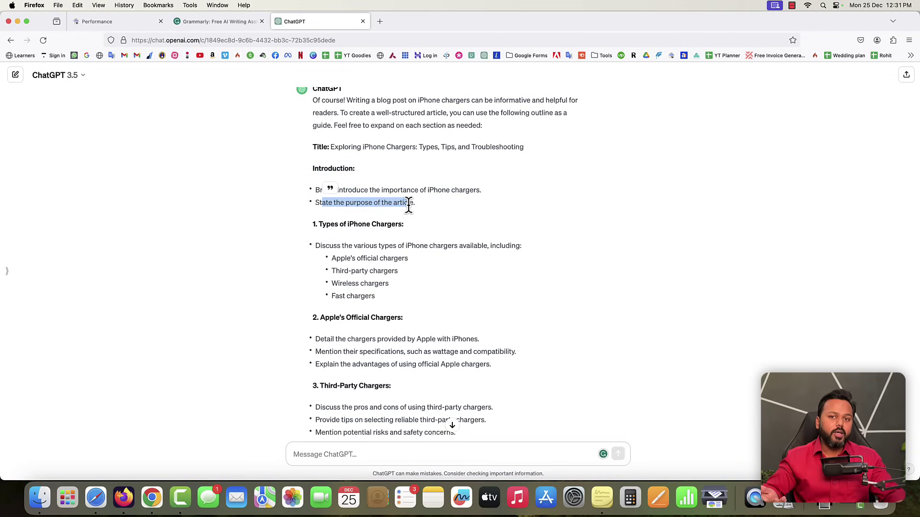
pyautogui.scroll(-1, 373, 201)
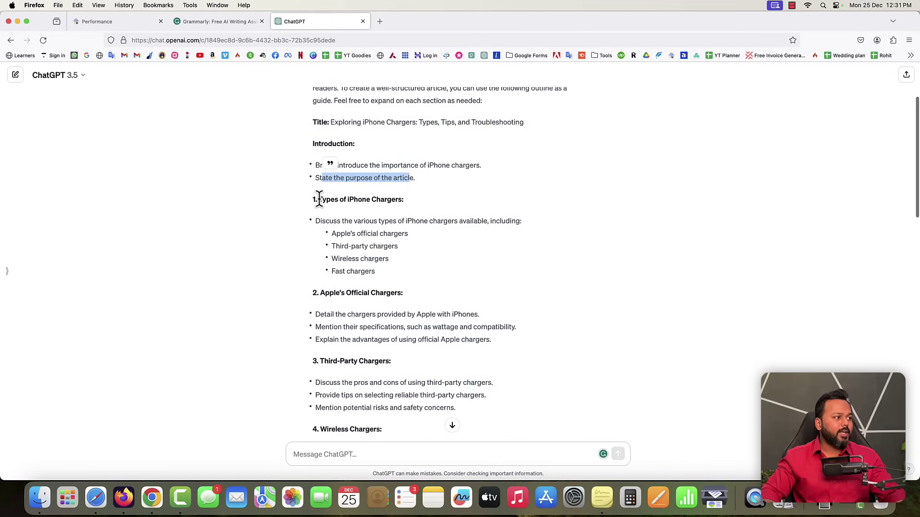
pyautogui.moveTo(318, 200); pyautogui.dragTo(401, 200)
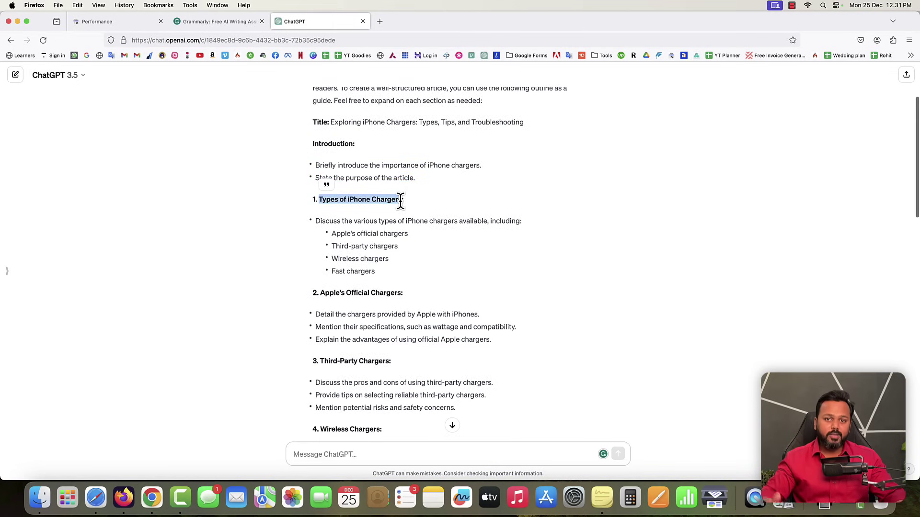
pyautogui.scroll(-1, 402, 261)
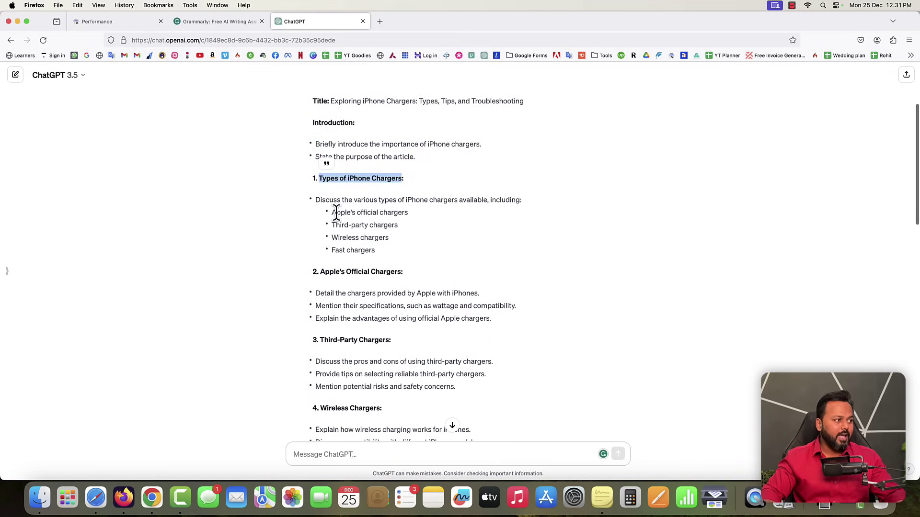
pyautogui.moveTo(337, 212); pyautogui.dragTo(411, 223)
pyautogui.moveTo(347, 225); pyautogui.dragTo(365, 250)
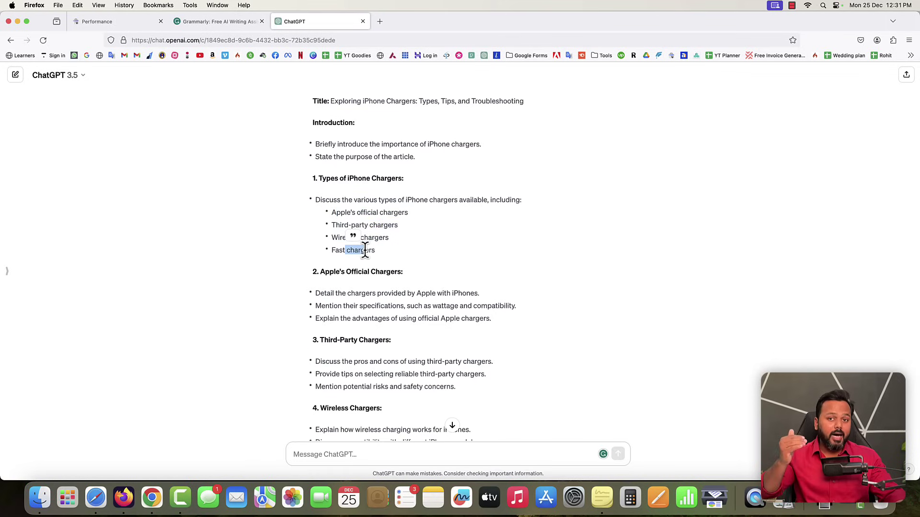
# - Highlight points under "Apple's Official Chargers" and look through the following outline sections up to "Safety Precautions"
pyautogui.scroll(-2, 350, 254)
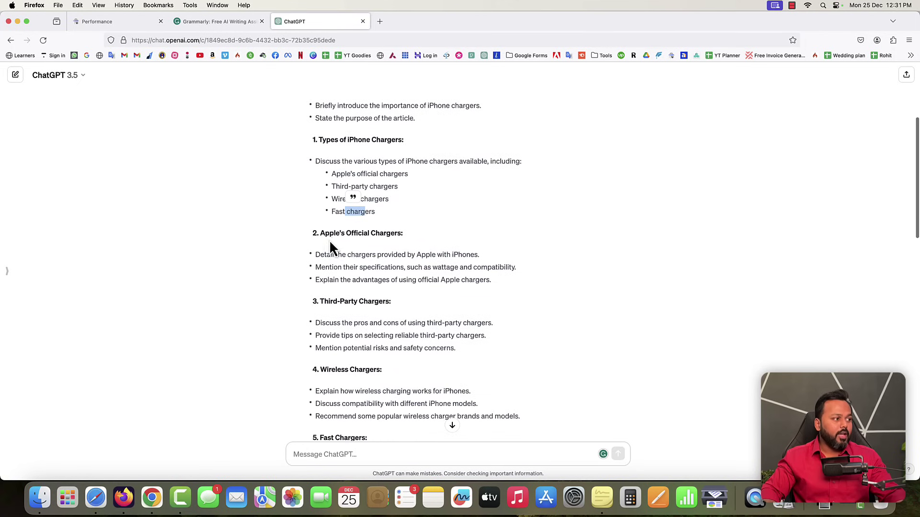
pyautogui.moveTo(320, 233); pyautogui.dragTo(388, 234)
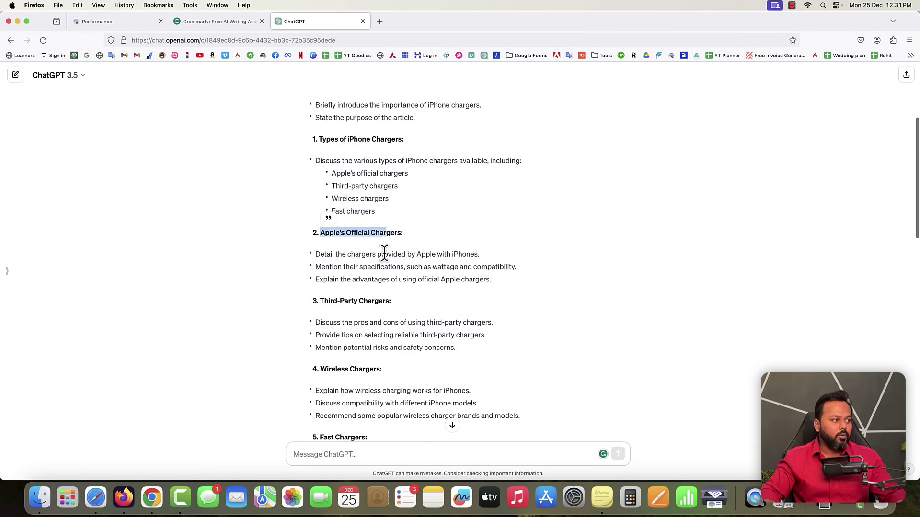
pyautogui.moveTo(320, 254); pyautogui.dragTo(397, 265)
pyautogui.scroll(-3, 401, 263)
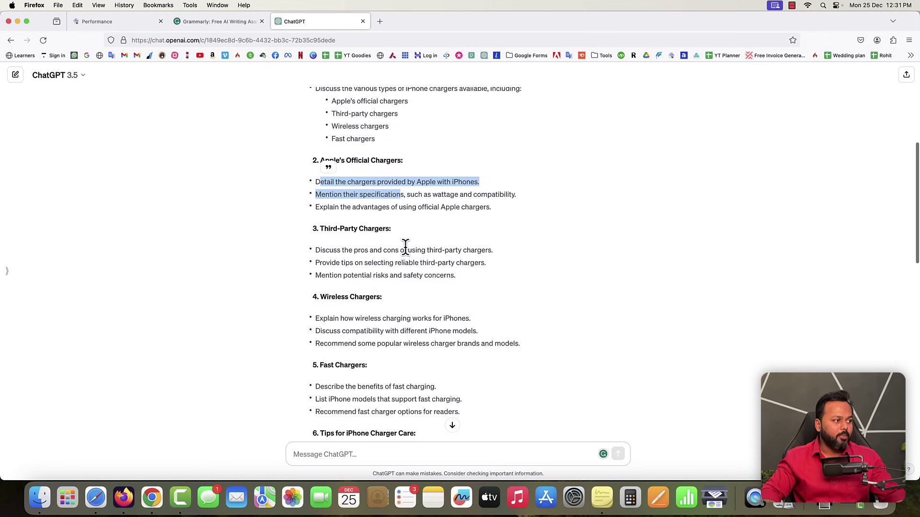
pyautogui.scroll(-7, 405, 247)
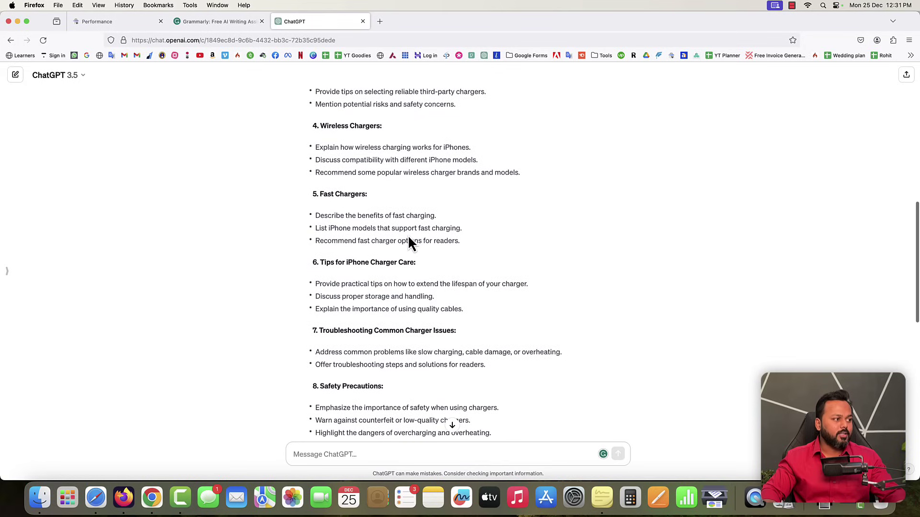
# - Read the remaining outline sections, from charger care tips through eco-friendly charging practices to the conclusion
pyautogui.scroll(-4, 410, 242)
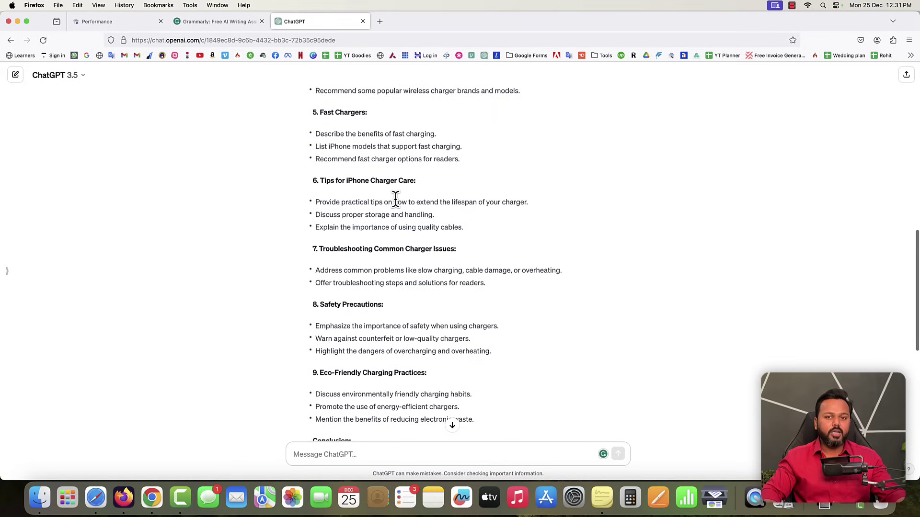
pyautogui.scroll(-10, 395, 199)
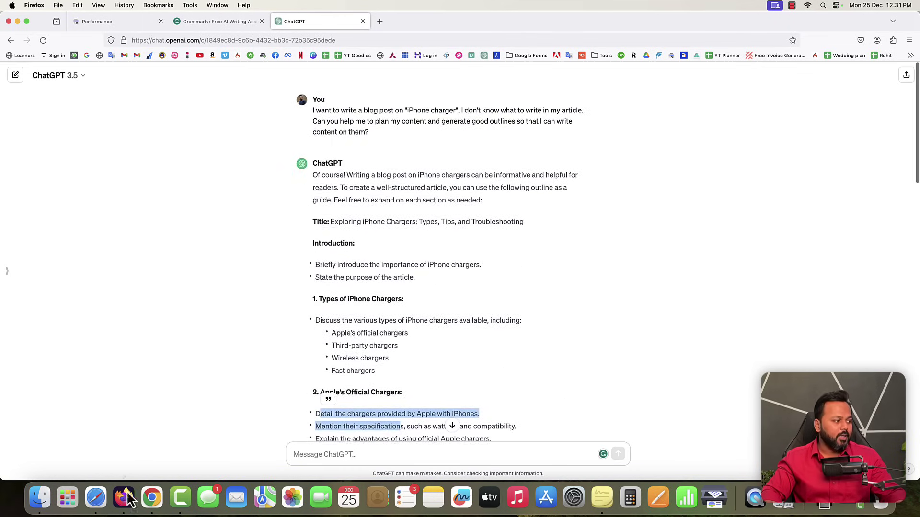
# - Switch to Safari and go back from the Flipkart Pay Later article to its Google search results
pyautogui.click(96, 499)
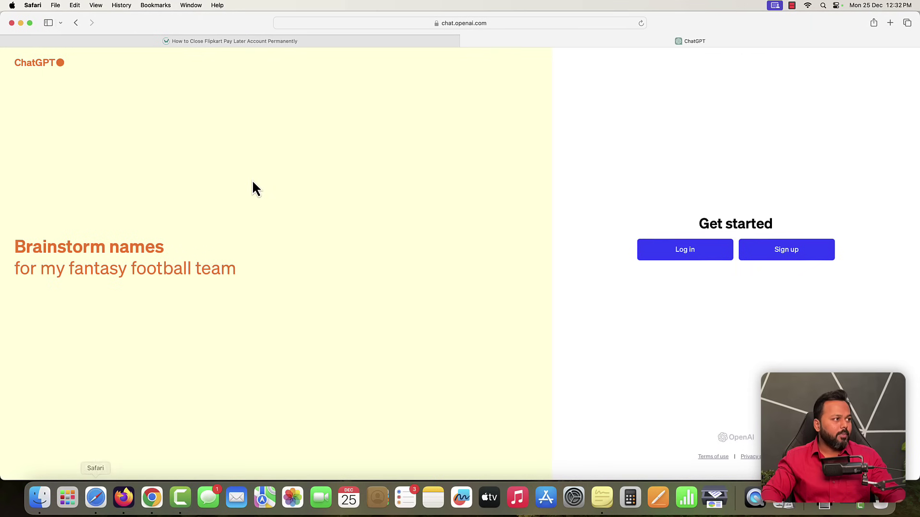
pyautogui.click(183, 39)
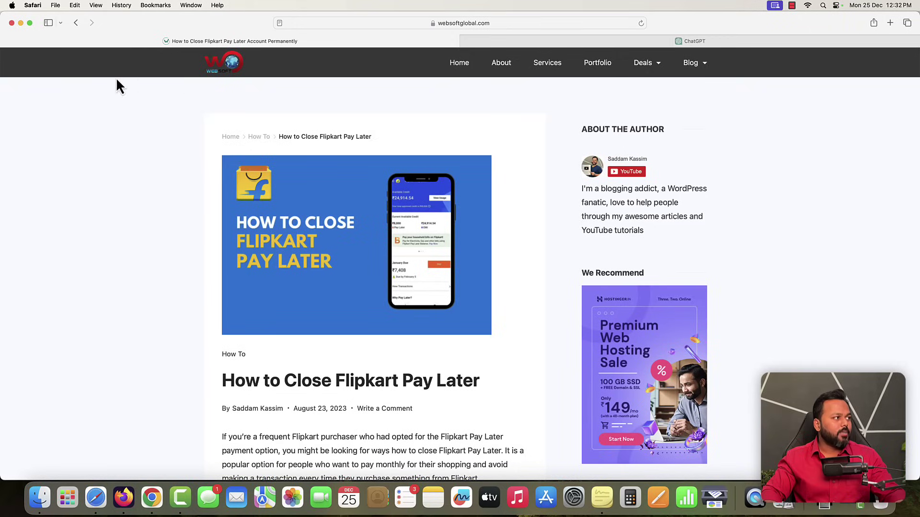
pyautogui.click(75, 23)
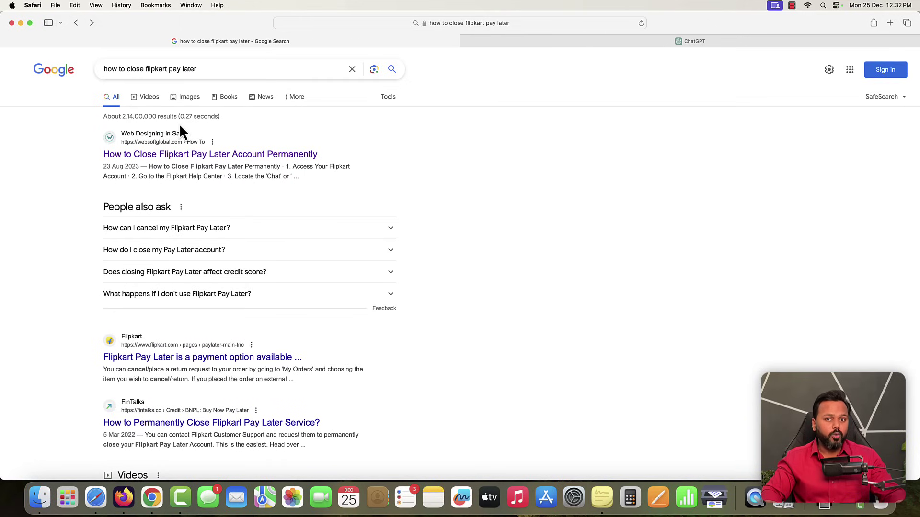
# - Search Google for "why wordpress is better than other cms"
pyautogui.click(351, 69)
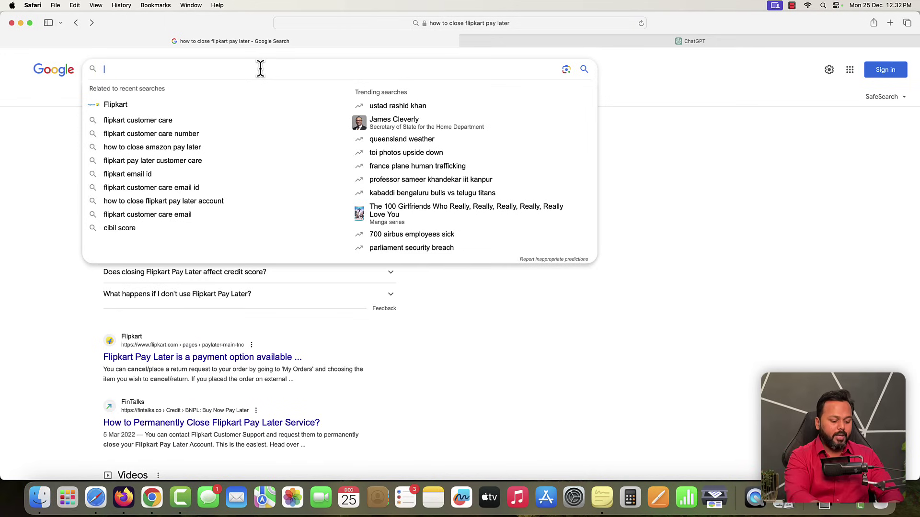
pyautogui.write('wha')
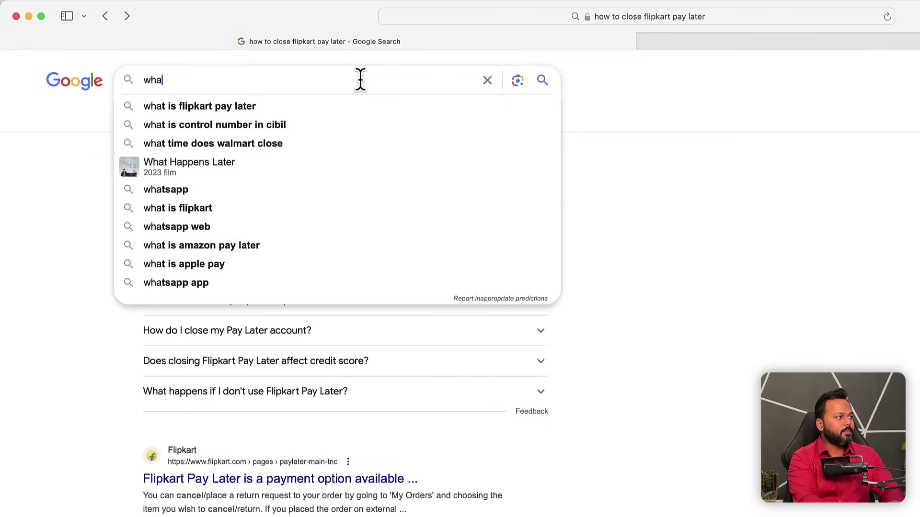
pyautogui.press('BackSpace')
pyautogui.write('y wordpress id')
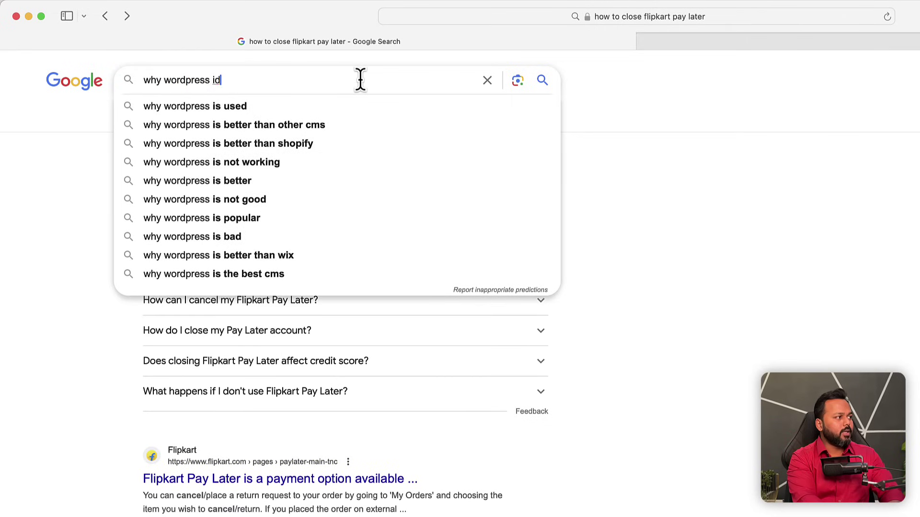
pyautogui.press('BackSpace')
pyautogui.write('s bet')
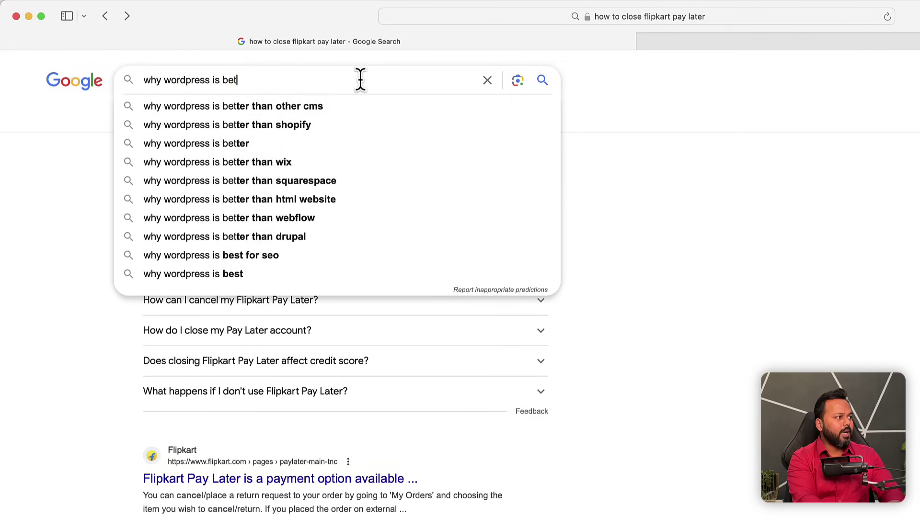
pyautogui.click(299, 106)
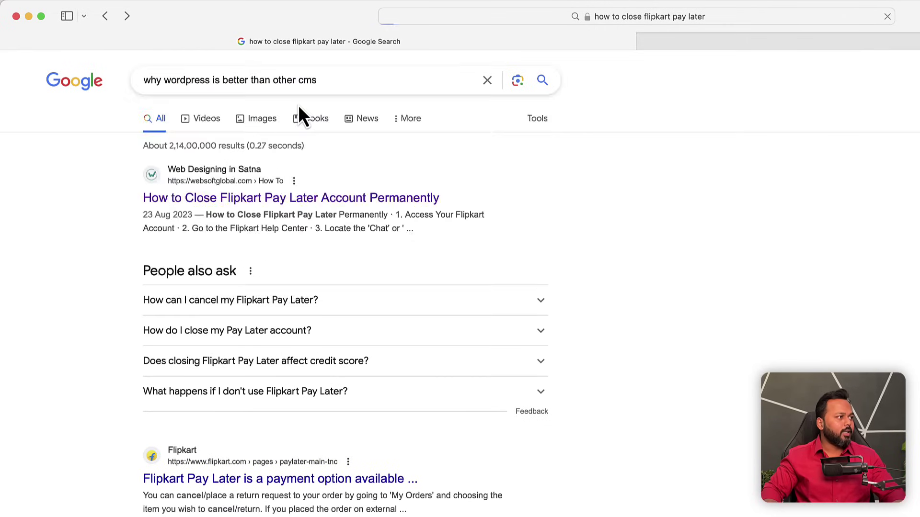
# - Examine the search results on WordPress versus other CMS, comparing the websoftglobal.com listing's position with competing sites
pyautogui.scroll(-3, 119, 195)
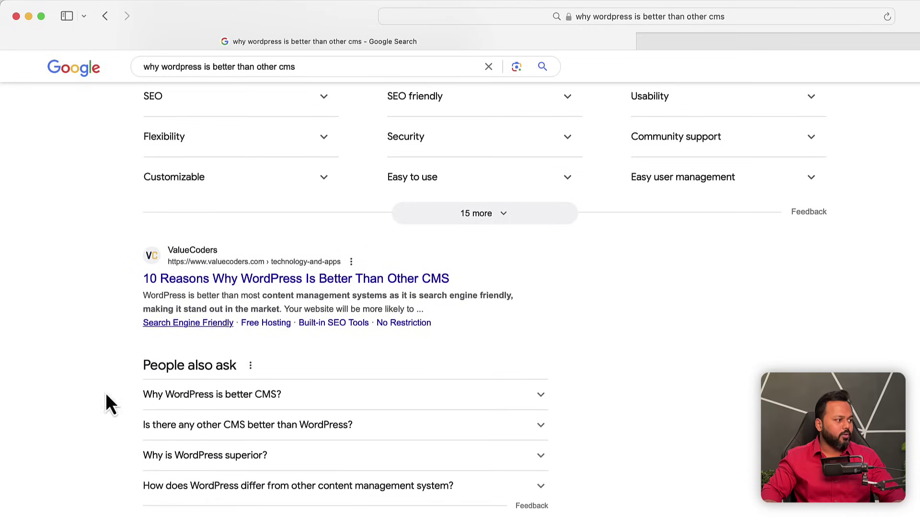
pyautogui.scroll(-6, 19, 403)
pyautogui.scroll(-1, 222, 381)
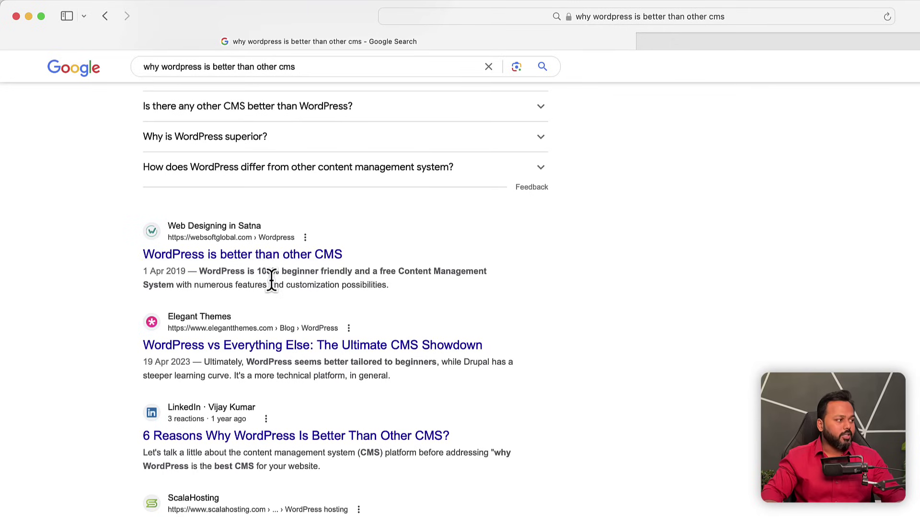
pyautogui.scroll(-2, 277, 292)
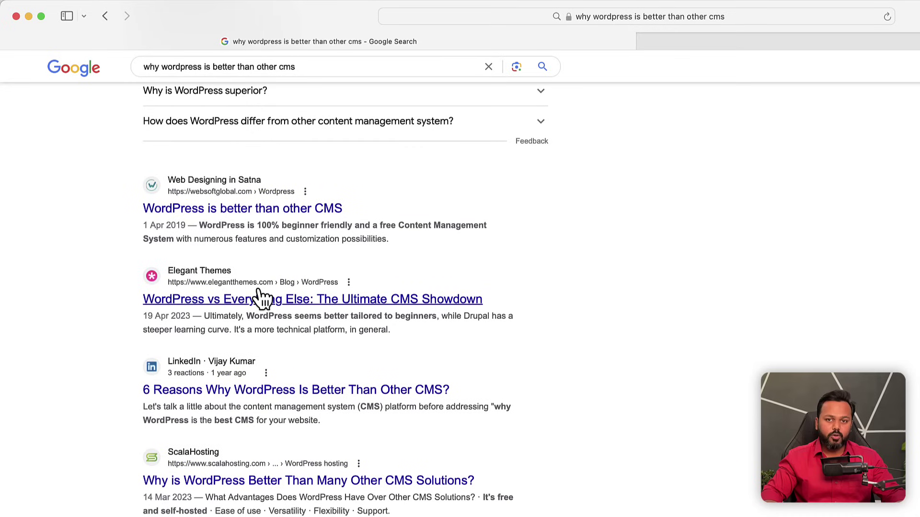
pyautogui.scroll(-3, 259, 297)
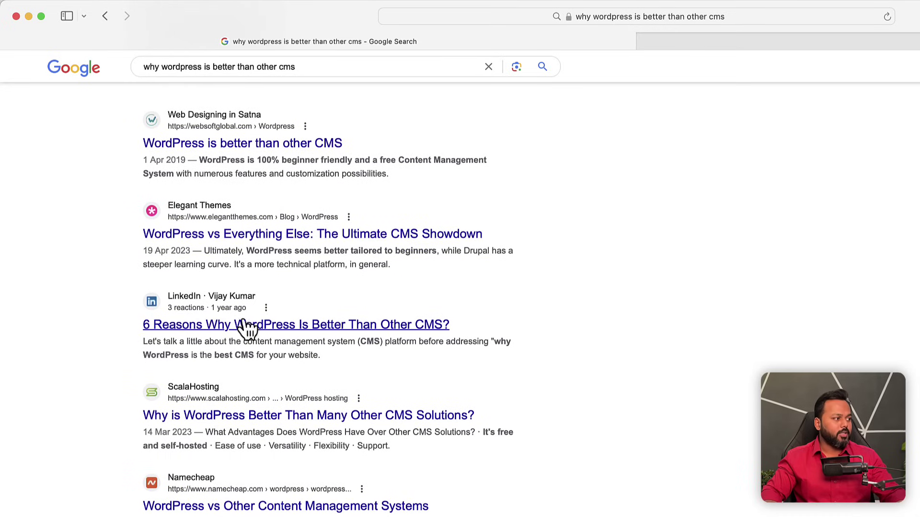
pyautogui.scroll(-5, 254, 335)
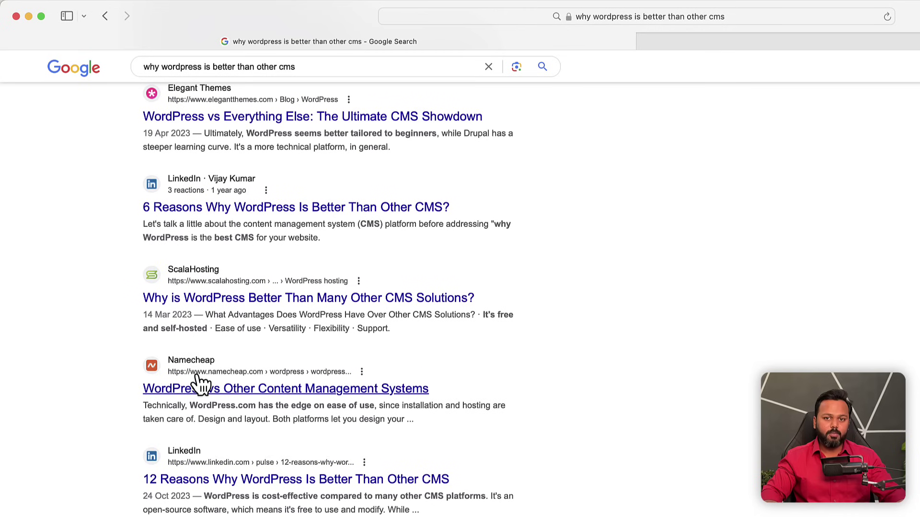
pyautogui.scroll(-2, 285, 354)
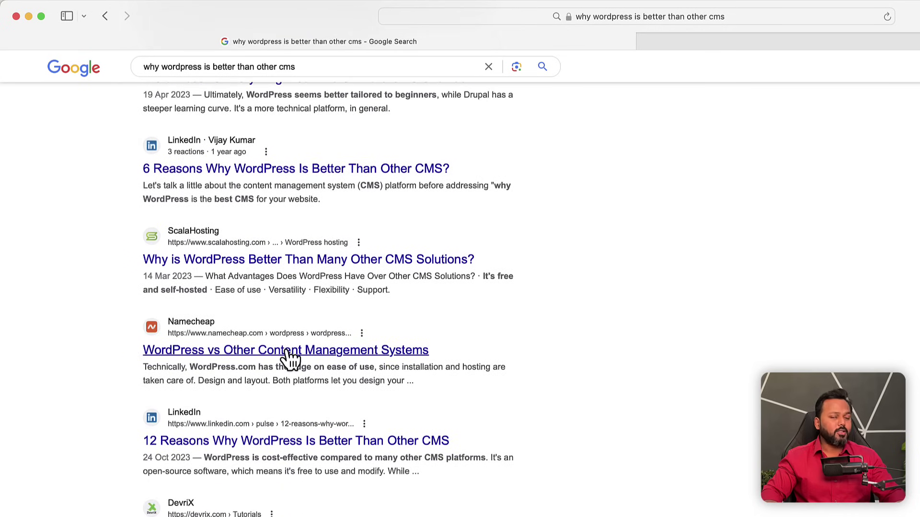
pyautogui.scroll(10, 53, 318)
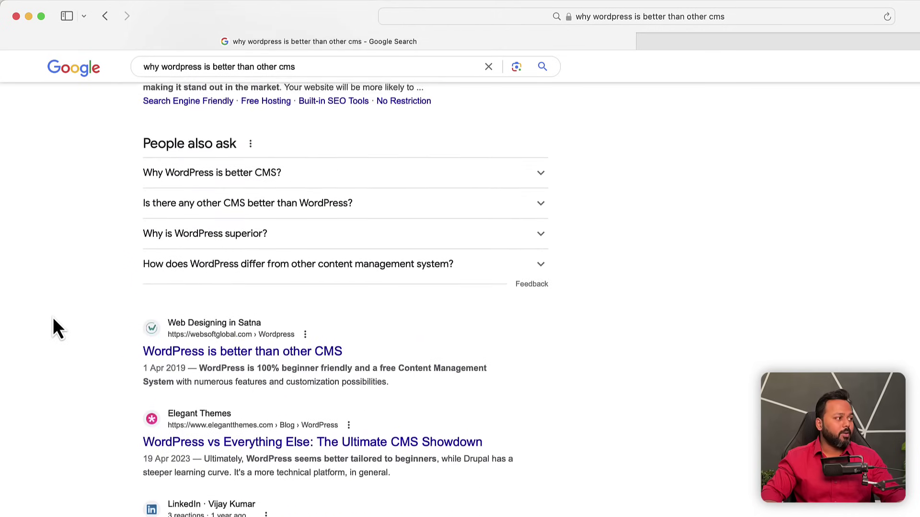
pyautogui.scroll(8, 394, 390)
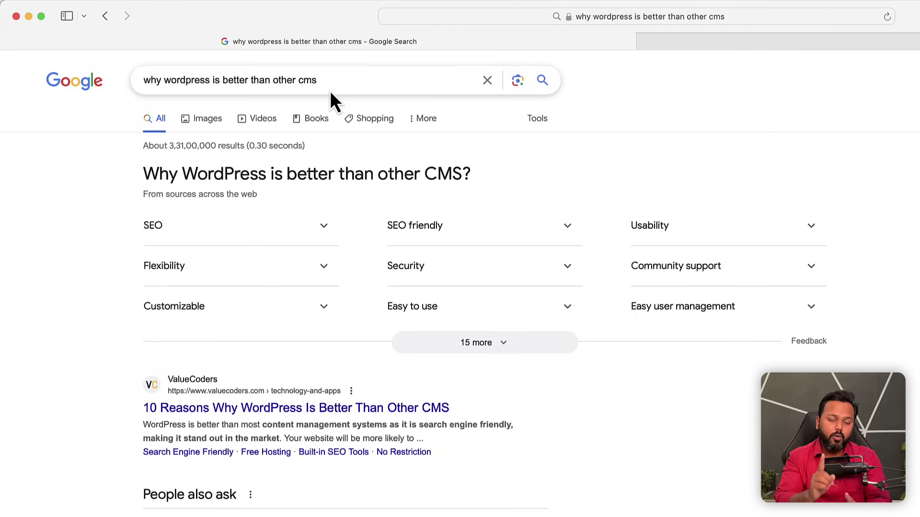
# - Highlight the publication date of the websoftglobal.com result "WordPress is better than other CMS"
pyautogui.scroll(-8, 258, 414)
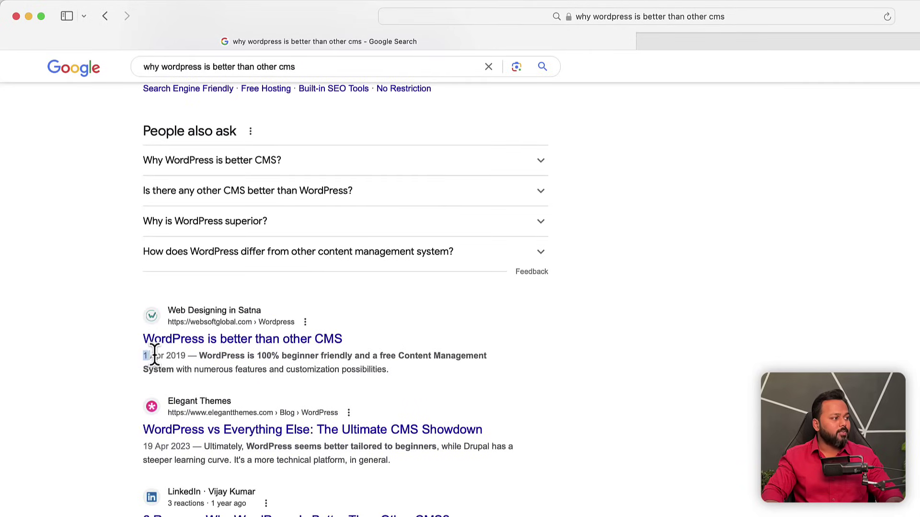
pyautogui.moveTo(155, 355); pyautogui.dragTo(184, 357)
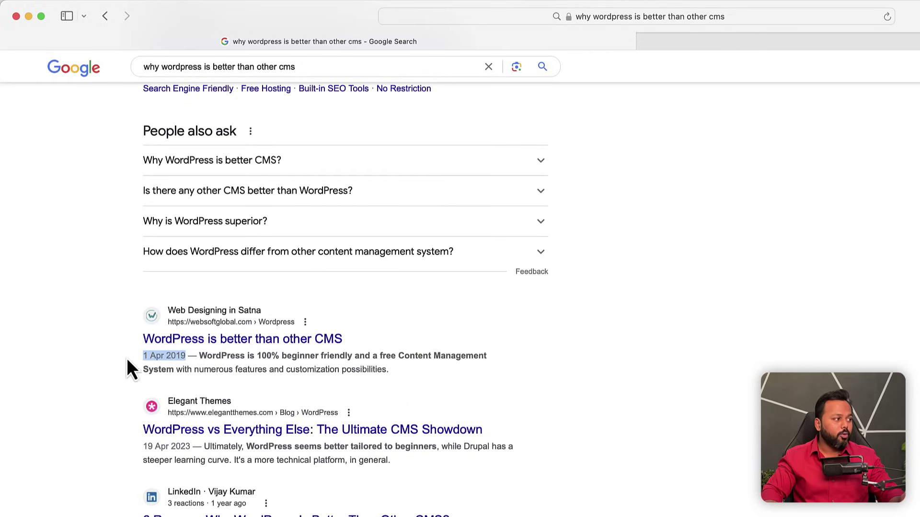
pyautogui.click(113, 355)
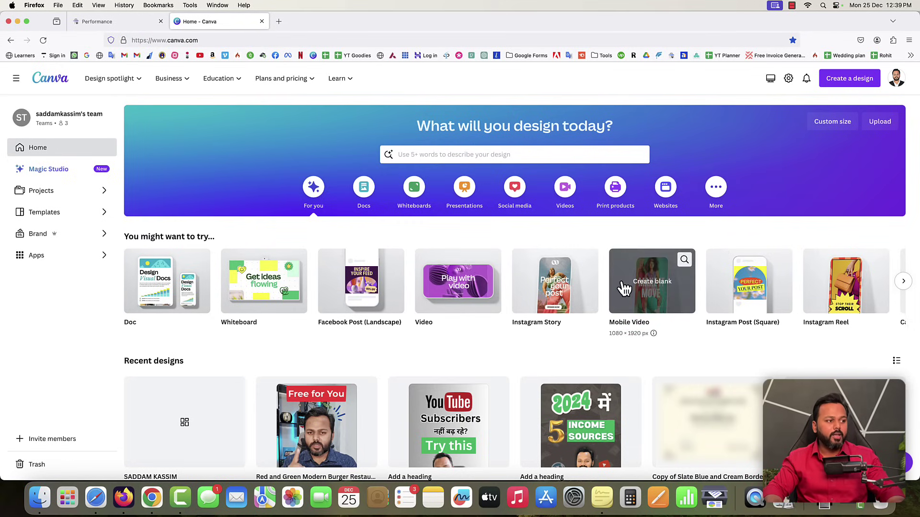
# - Look through the recent designs on the Canva home page in Firefox and return to its beginning
pyautogui.scroll(-5, 602, 288)
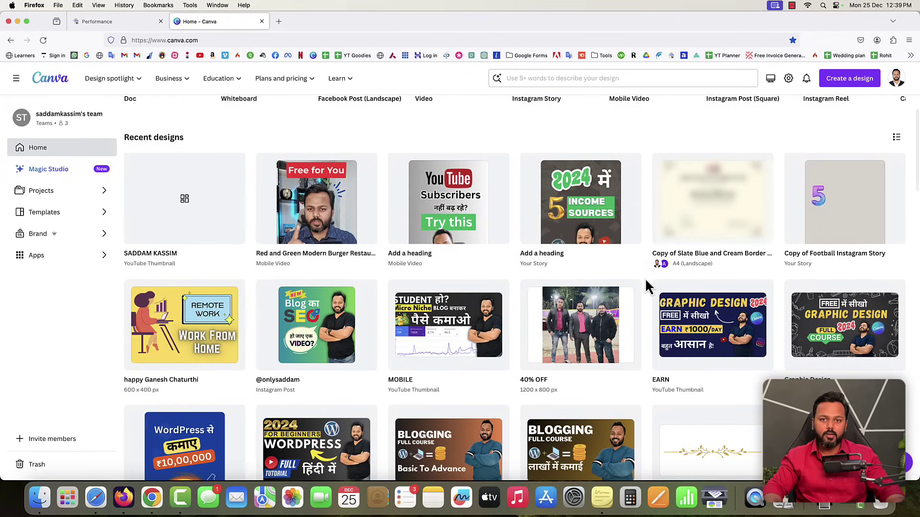
pyautogui.scroll(-8, 648, 286)
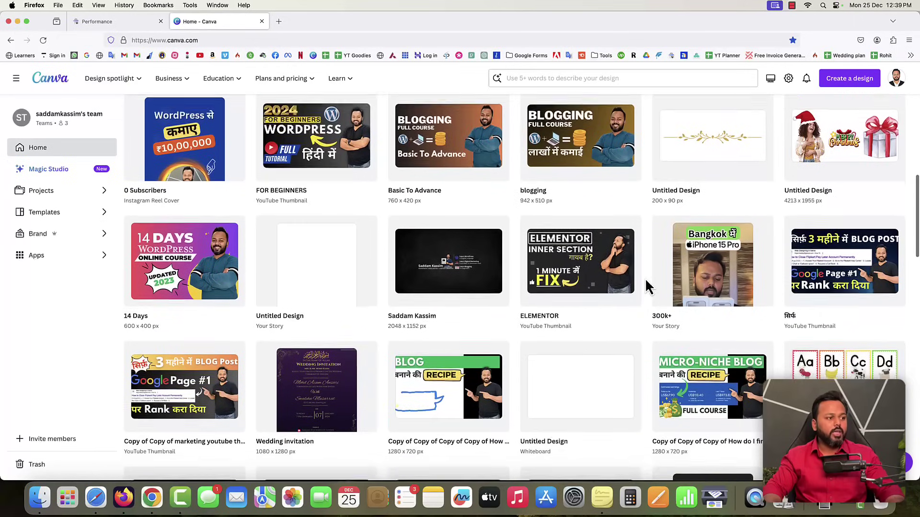
pyautogui.scroll(-3, 648, 287)
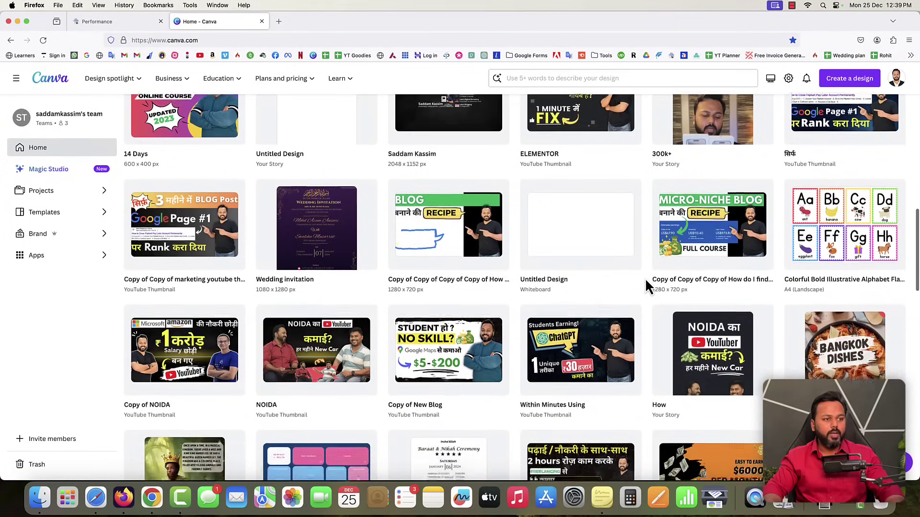
pyautogui.scroll(15, 646, 287)
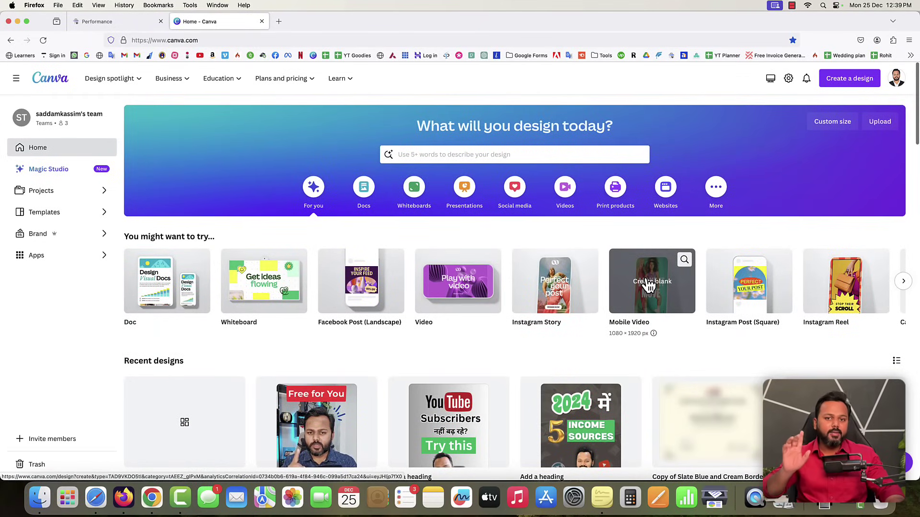
# - Create a new YouTube Thumbnail design of 1280 × 720 px
pyautogui.click(845, 88)
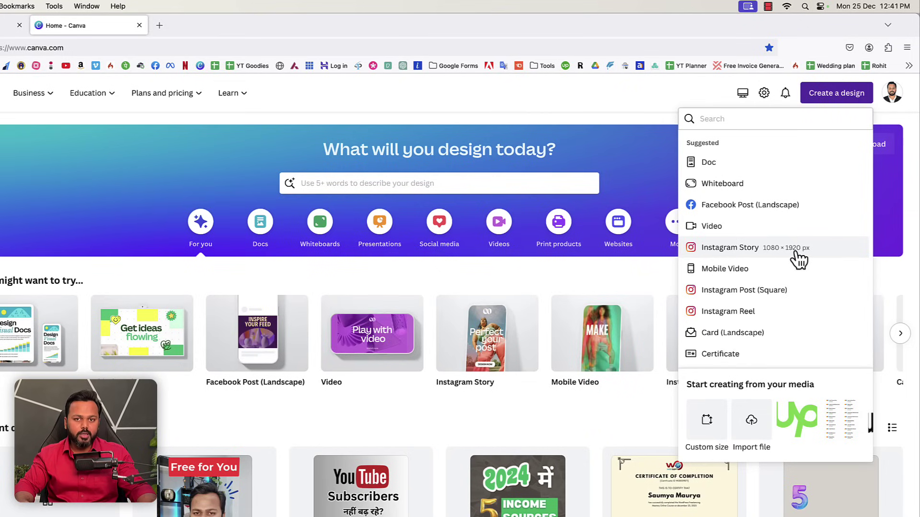
pyautogui.scroll(-3, 796, 267)
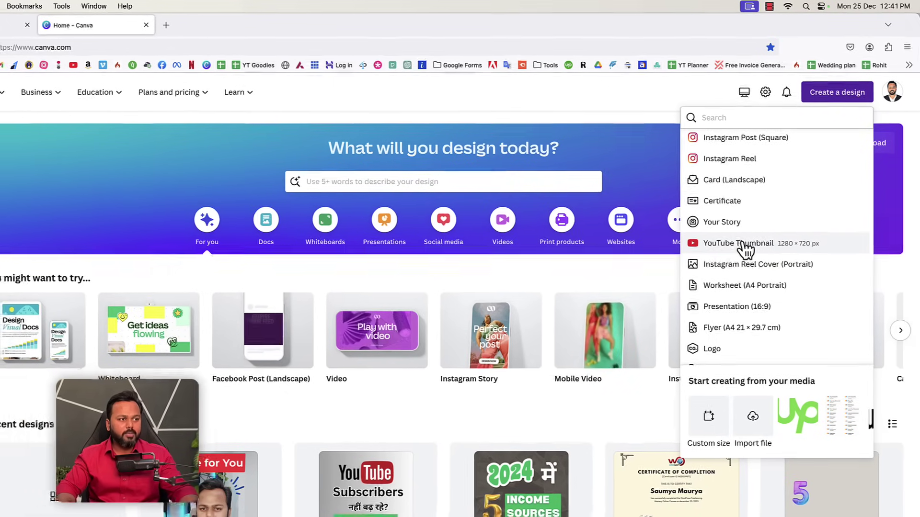
pyautogui.click(745, 244)
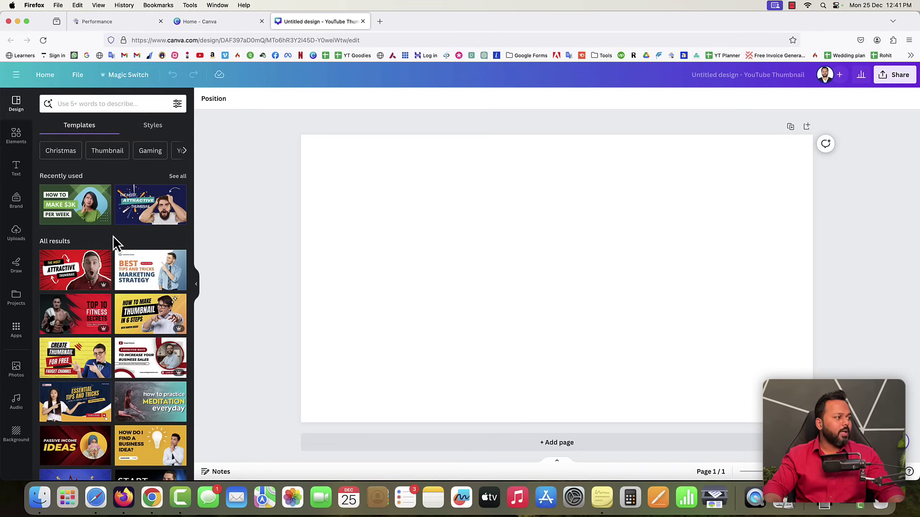
# - Apply the "Best Tips and Tricks Marketing Strategy" template to the thumbnail and select its "BEST" text and the man's photo
pyautogui.scroll(-3, 115, 237)
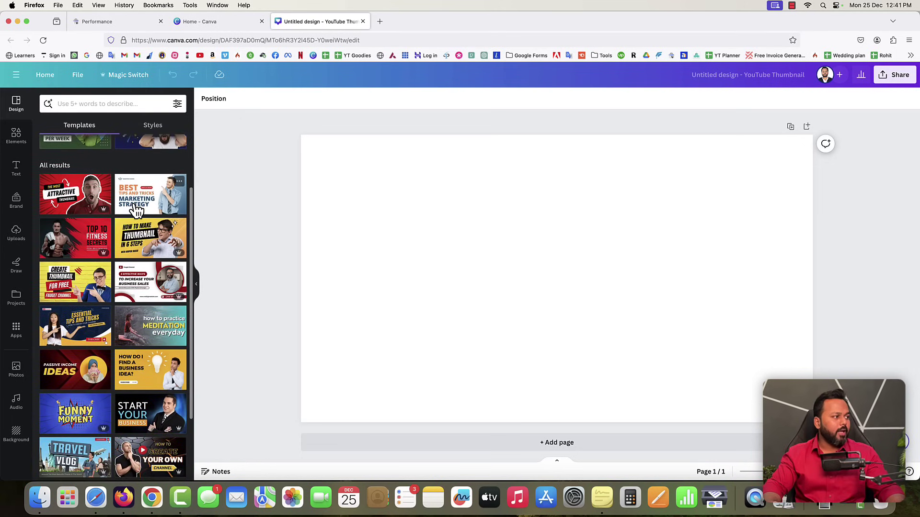
pyautogui.click(137, 211)
pyautogui.click(756, 214)
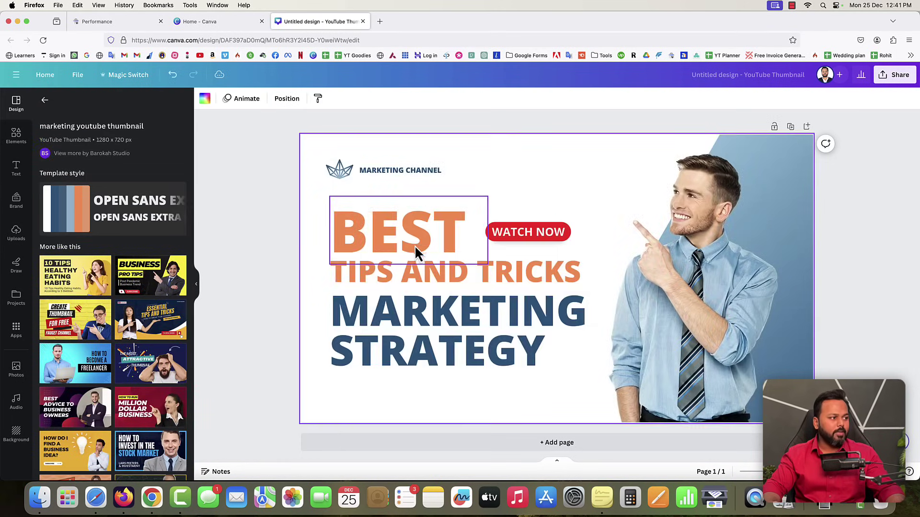
pyautogui.doubleClick(404, 238)
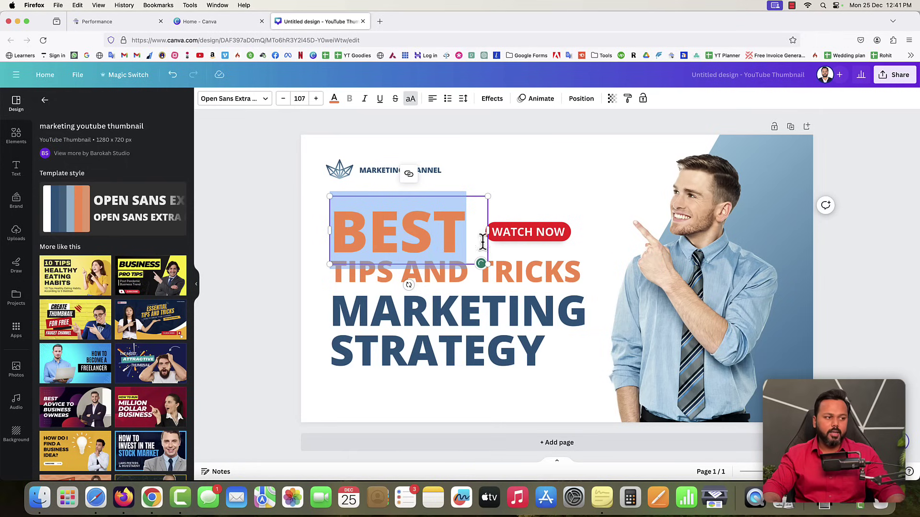
pyautogui.click(710, 264)
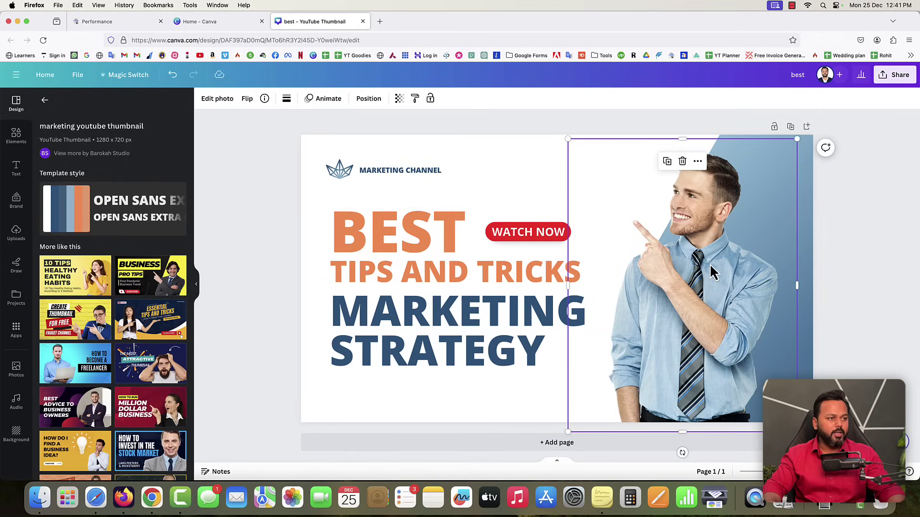
# - Browse the available design elements, such as shapes, stickers, photos and videos, and show the text styles
pyautogui.click(15, 137)
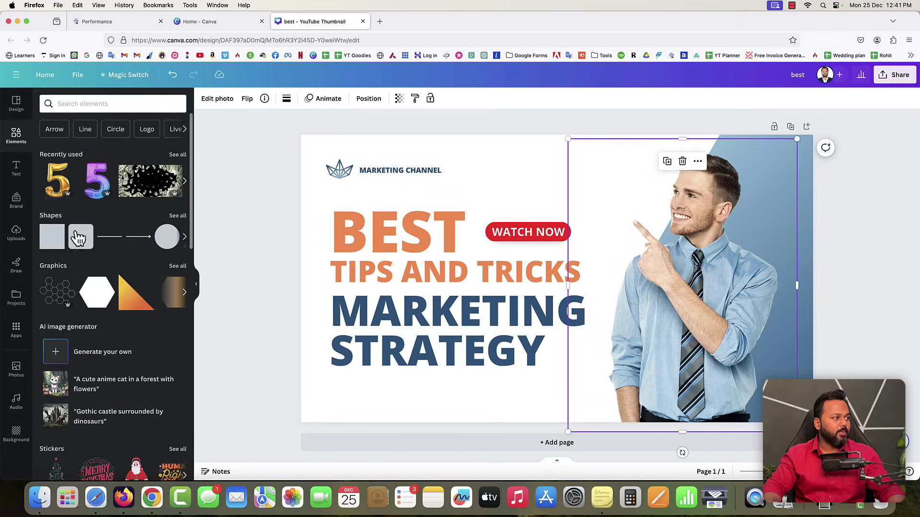
pyautogui.scroll(-6, 118, 278)
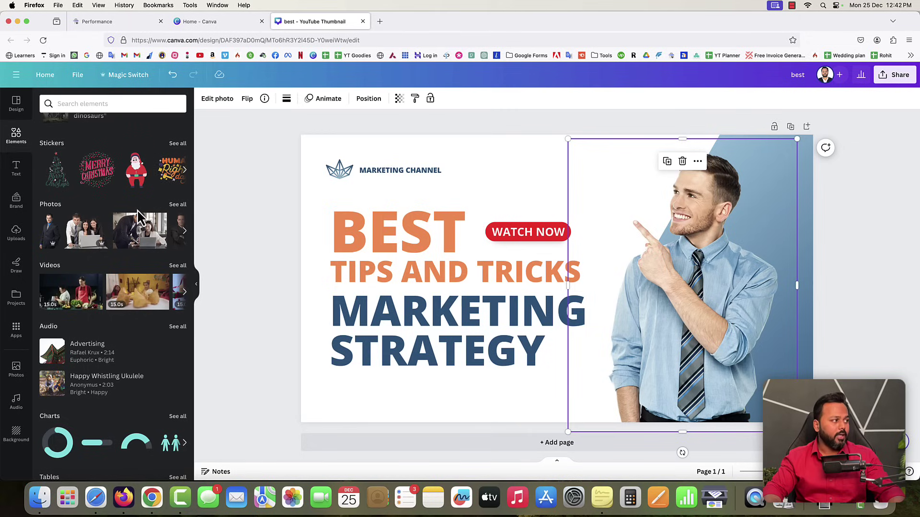
pyautogui.click(14, 175)
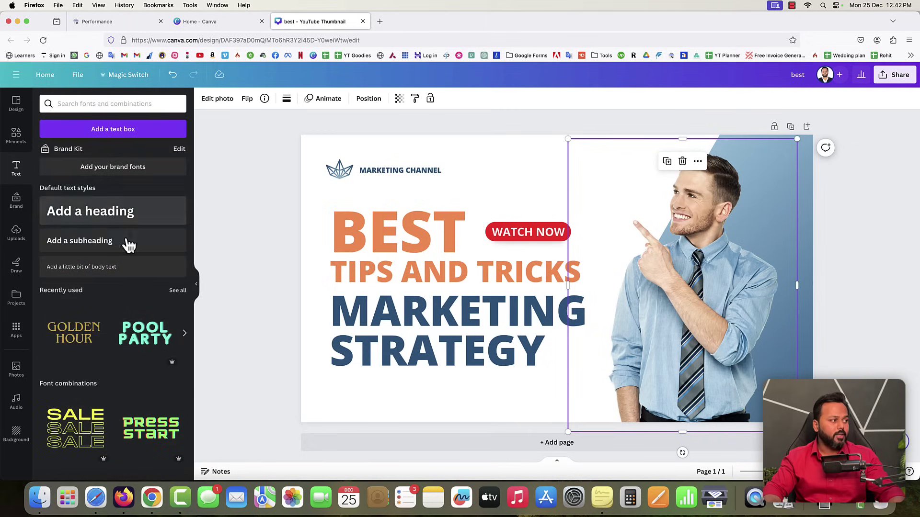
# - Clear all template elements from the thumbnail page and add the "LIKE & SUBSCRIBE" font combination
pyautogui.scroll(-10, 127, 244)
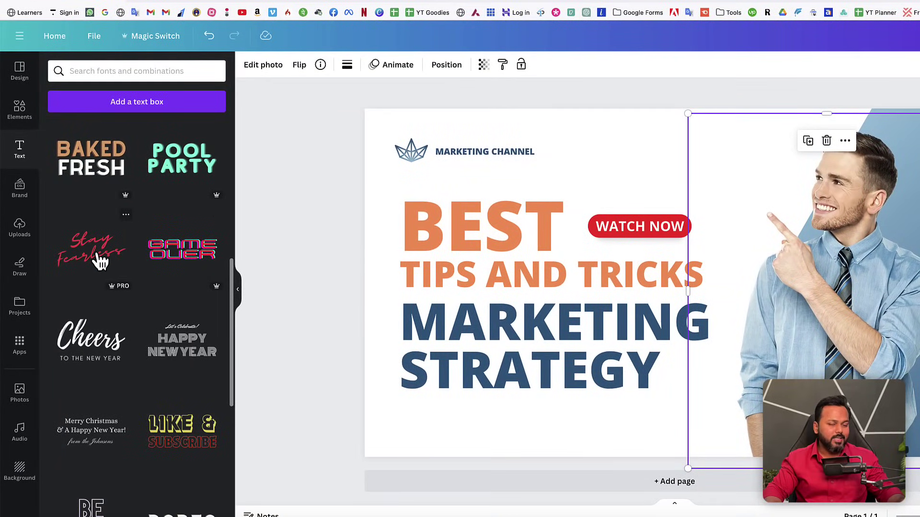
pyautogui.moveTo(114, 293)
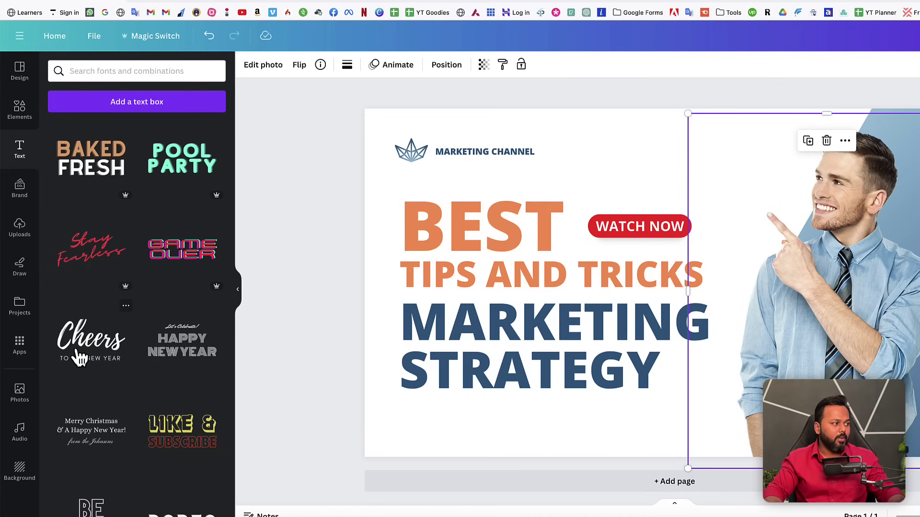
pyautogui.scroll(-3, 179, 364)
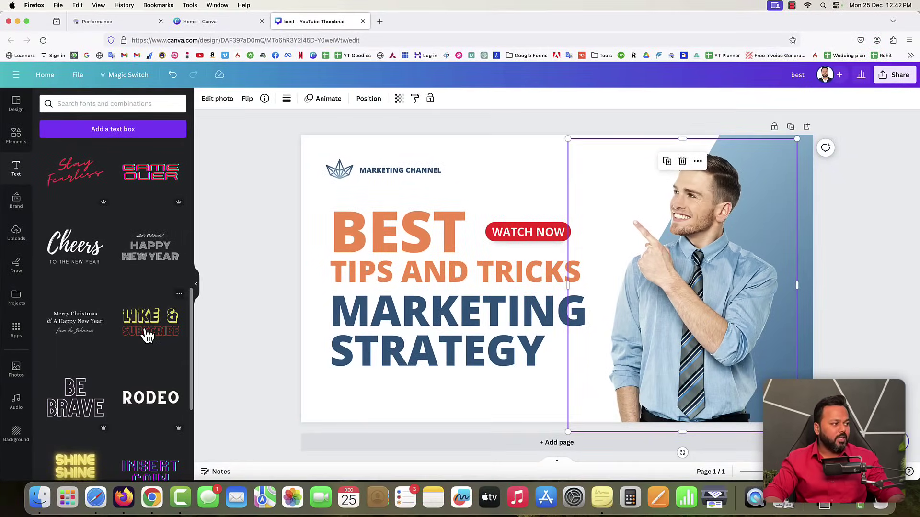
pyautogui.moveTo(874, 153); pyautogui.dragTo(282, 418)
pyautogui.press('Delete')
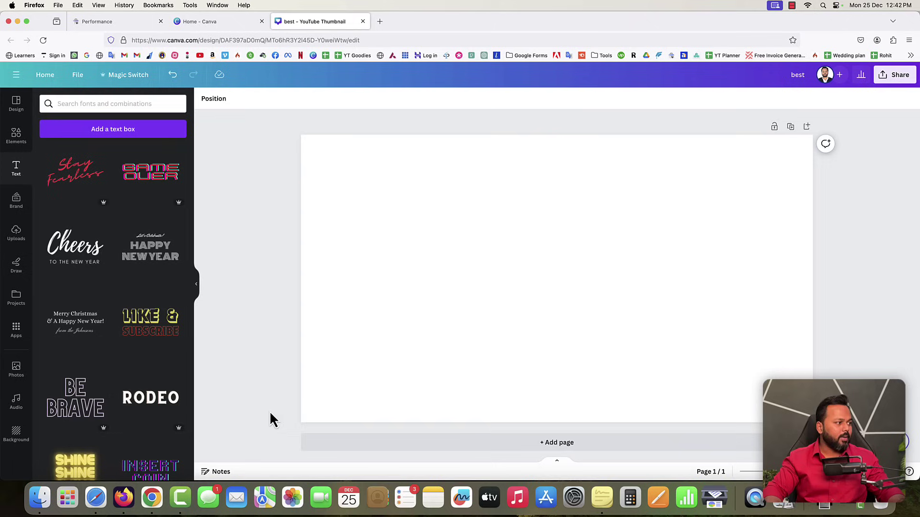
pyautogui.click(152, 325)
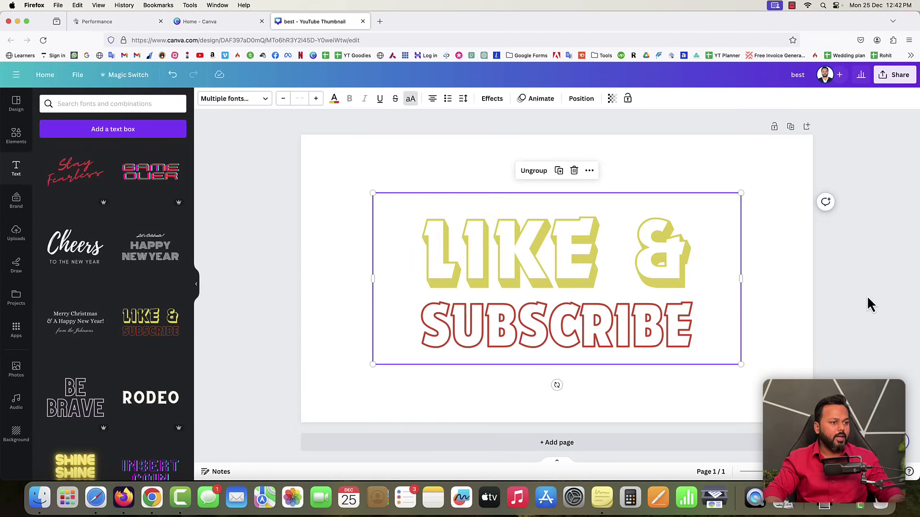
# - Replace the word "SUBSCRIBE" in the added font combination with a person's first name in capitals
pyautogui.click(541, 318)
pyautogui.click(541, 316)
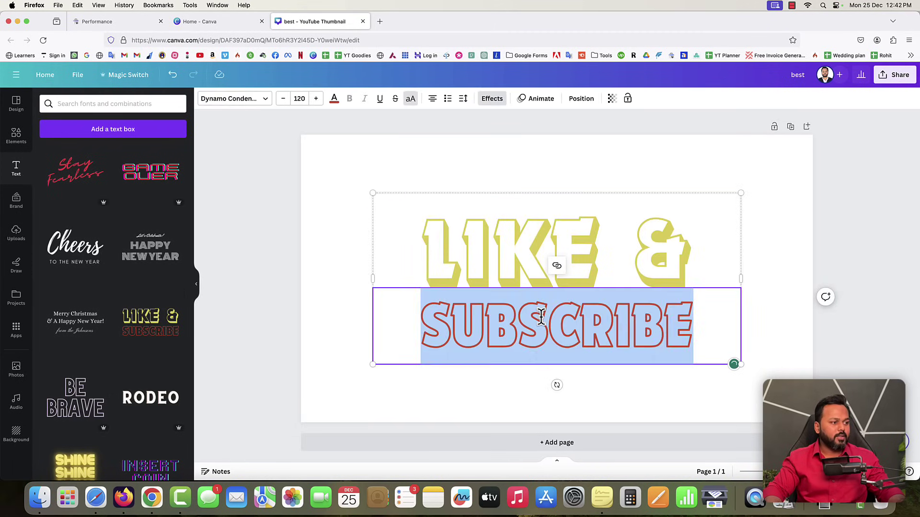
pyautogui.write('SADDAM')
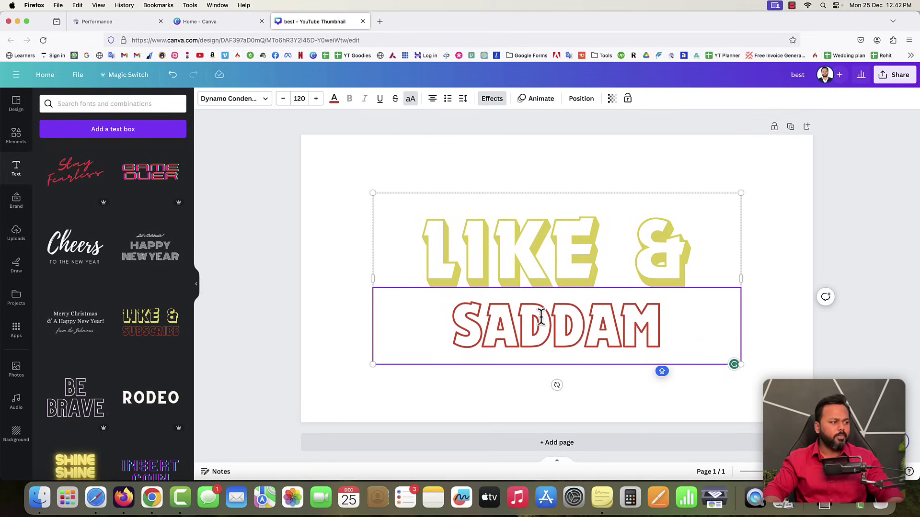
pyautogui.click(260, 294)
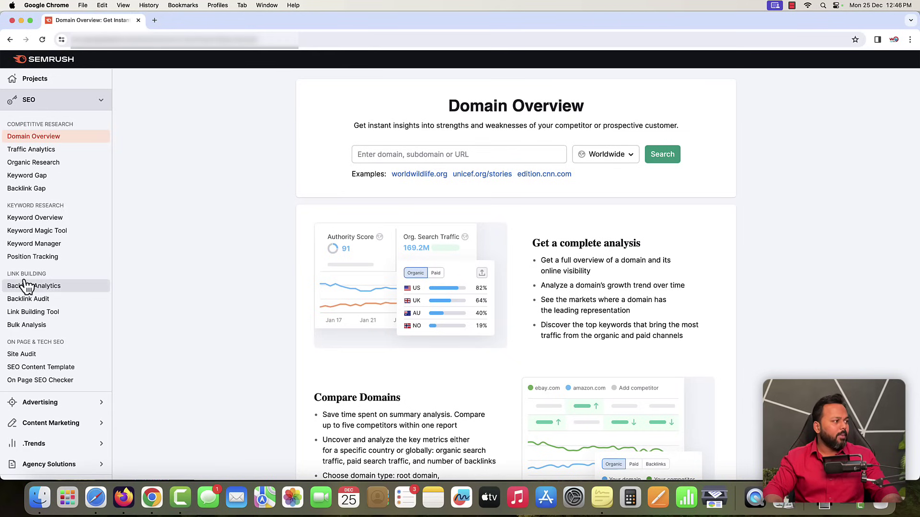
# - In Semrush in Chrome, run a Keyword Overview for "iphone charger" with the US database
pyautogui.click(39, 220)
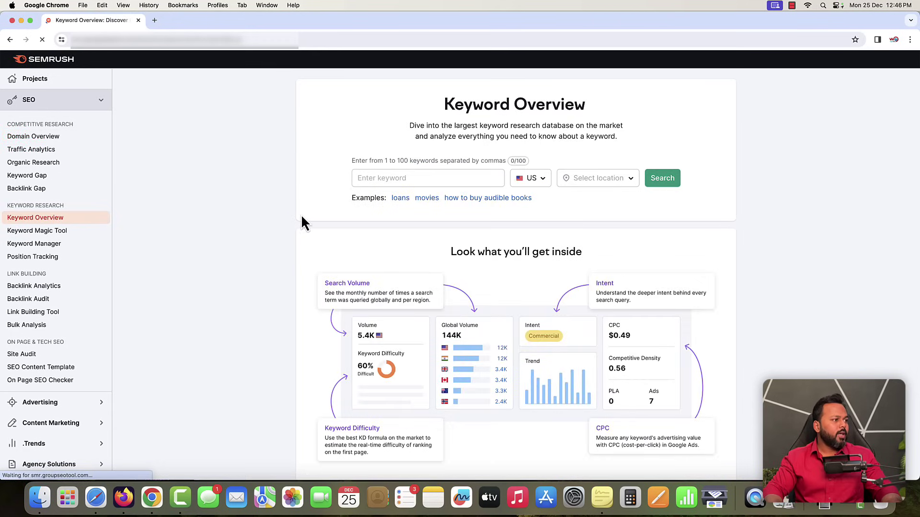
pyautogui.click(360, 179)
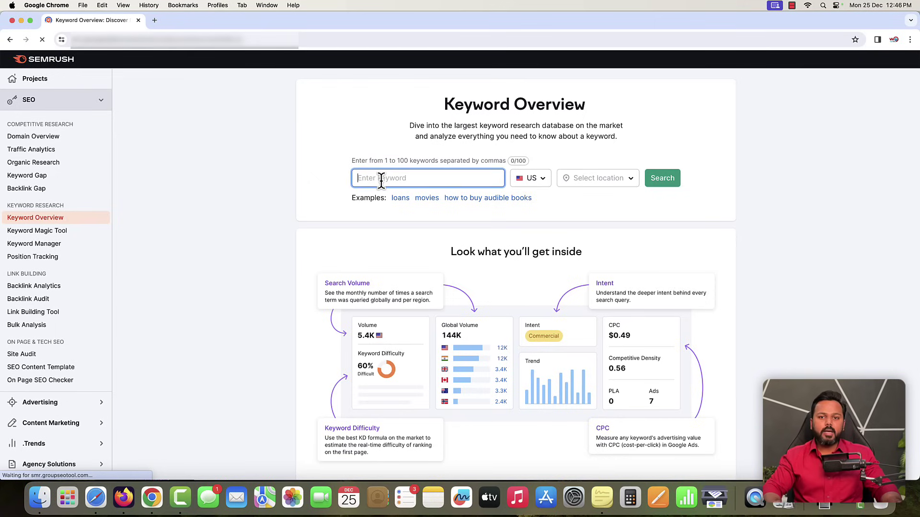
pyautogui.write('i')
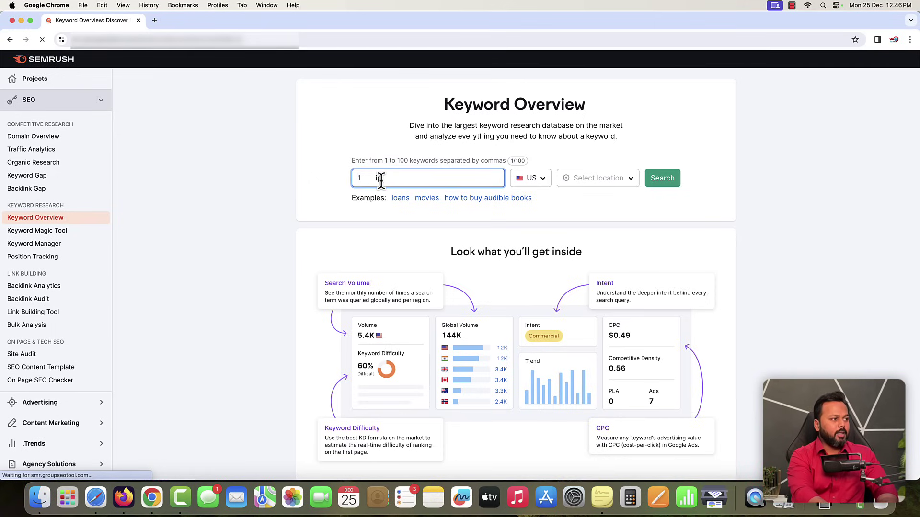
pyautogui.write('phone charger')
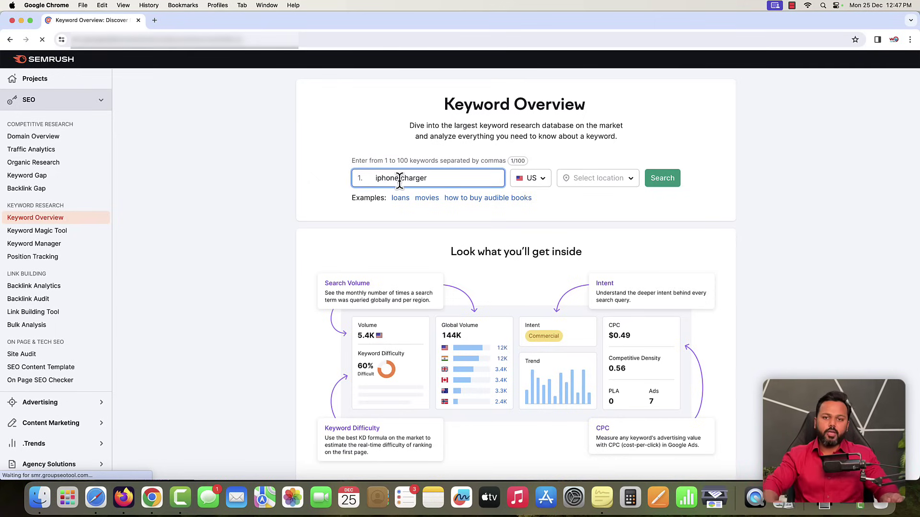
pyautogui.click(546, 186)
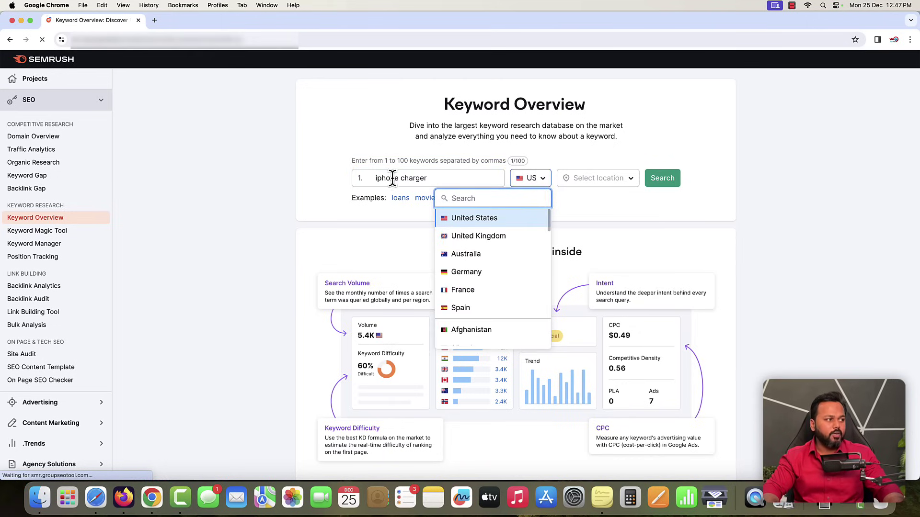
pyautogui.click(571, 214)
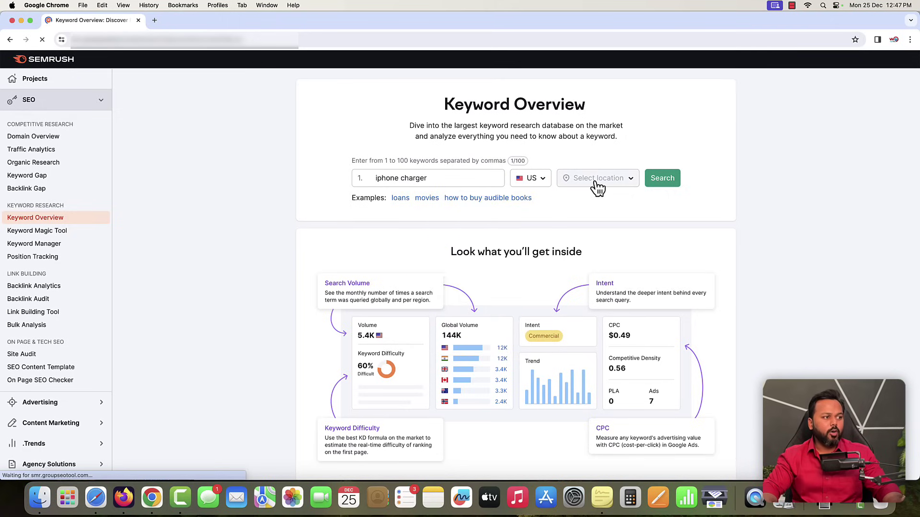
pyautogui.click(664, 180)
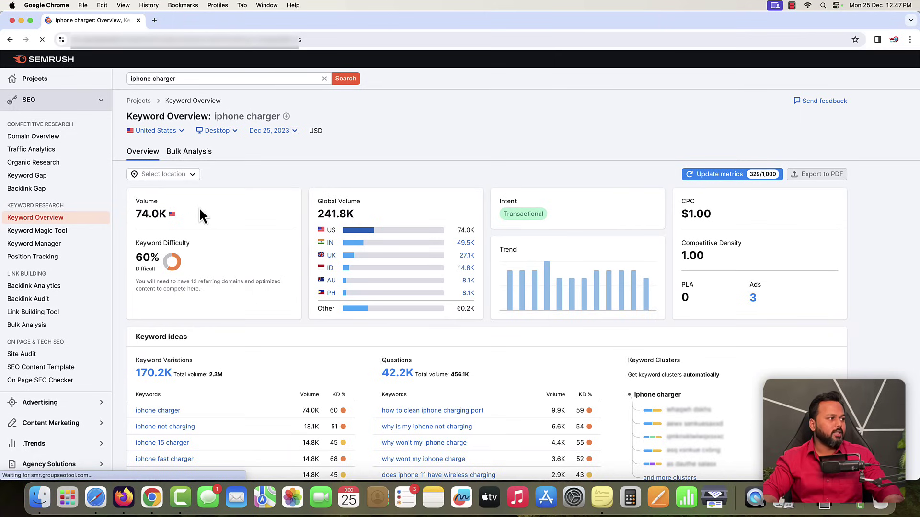
# - Examine the keyword's US search volume, global volume and keyword difficulty in the overview
pyautogui.moveTo(140, 214); pyautogui.dragTo(165, 214)
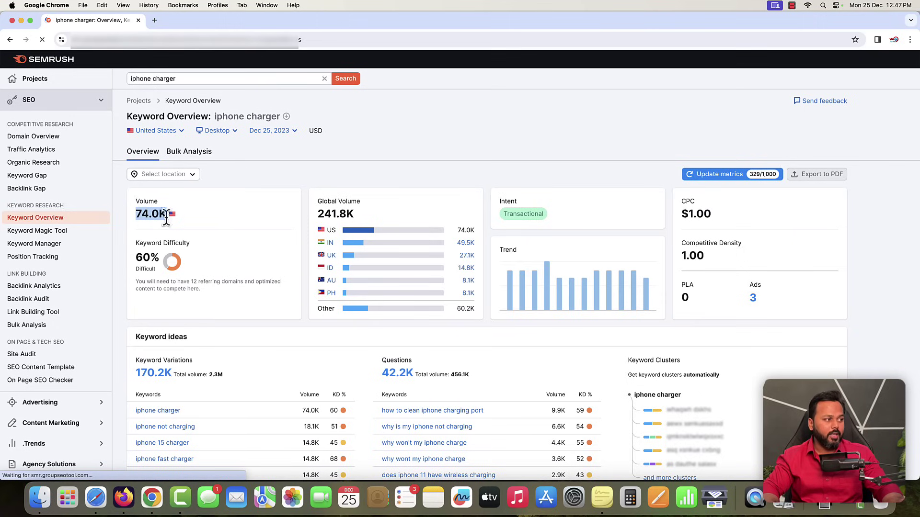
pyautogui.moveTo(318, 215); pyautogui.dragTo(348, 216)
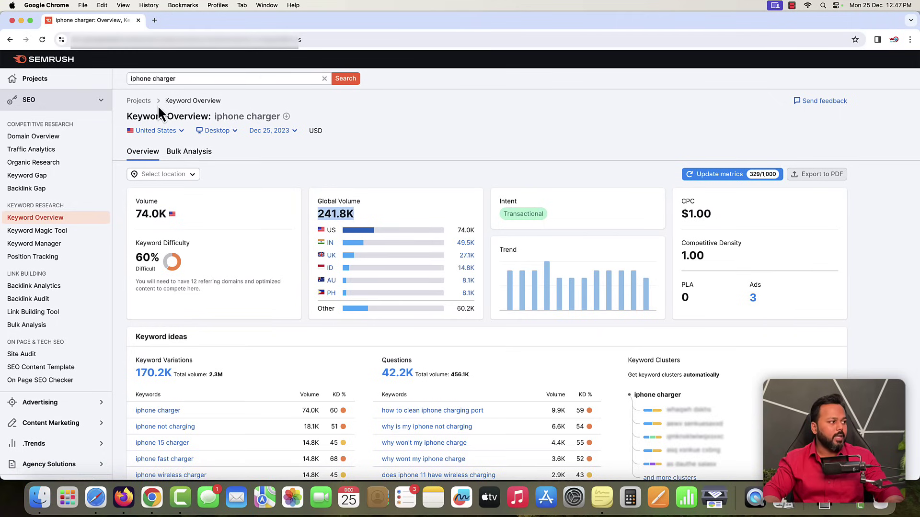
pyautogui.moveTo(135, 214); pyautogui.dragTo(148, 214)
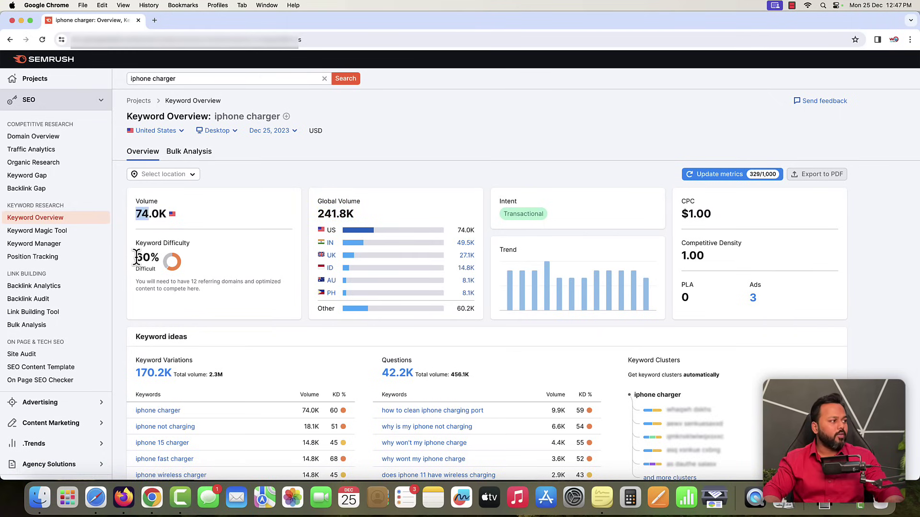
pyautogui.moveTo(136, 257); pyautogui.dragTo(154, 258)
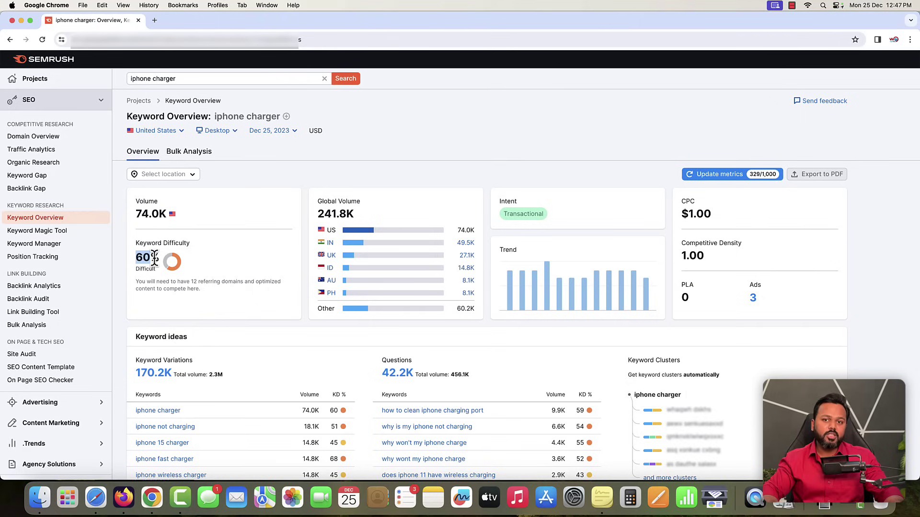
pyautogui.click(155, 258)
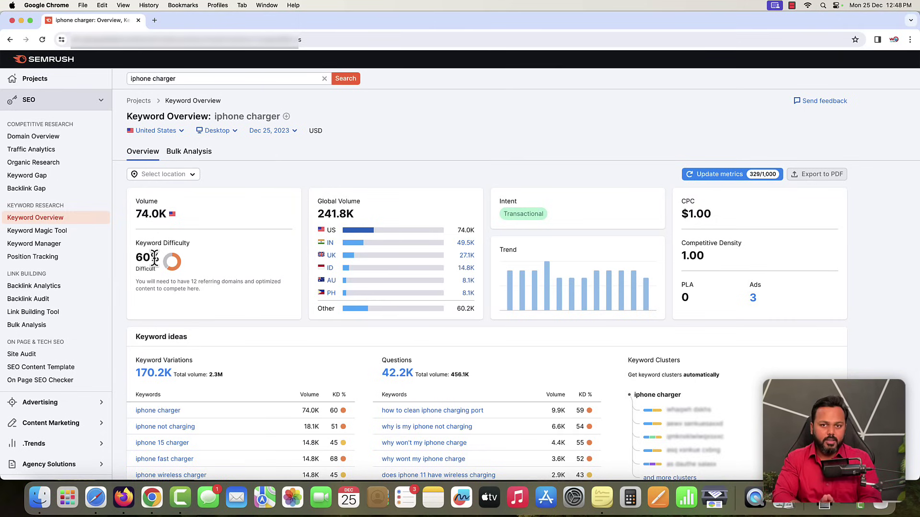
pyautogui.doubleClick(150, 256)
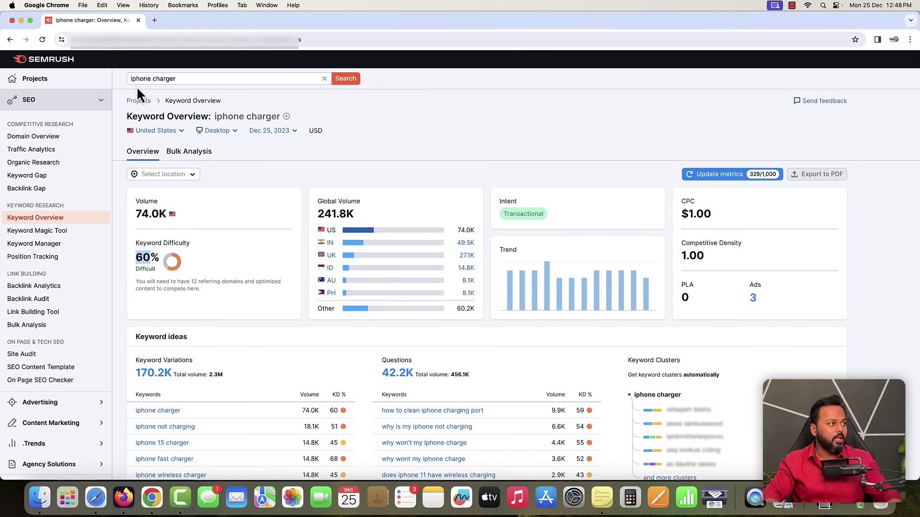
# - Open all keyword variations and examine the CPC of the top keywords, the results for "iphone charger", and the volume and results for "iphone 14 charger"
pyautogui.scroll(-5, 263, 410)
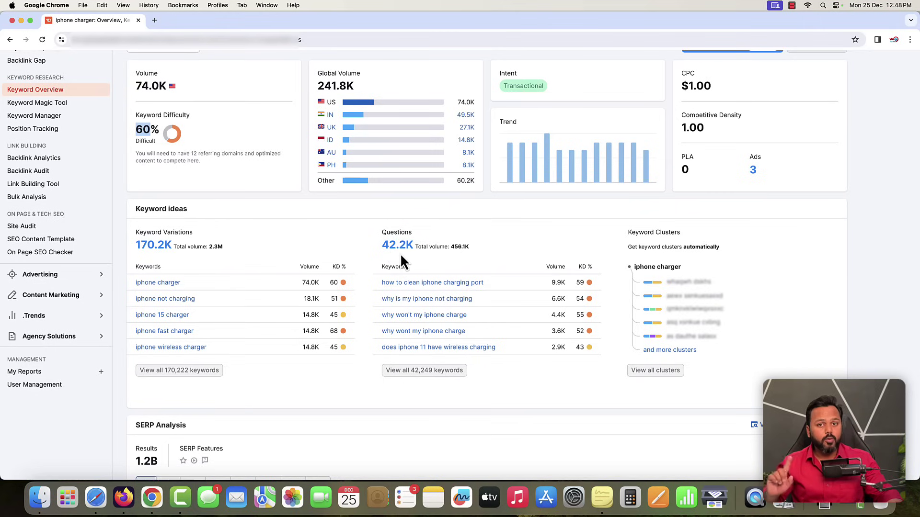
pyautogui.click(173, 378)
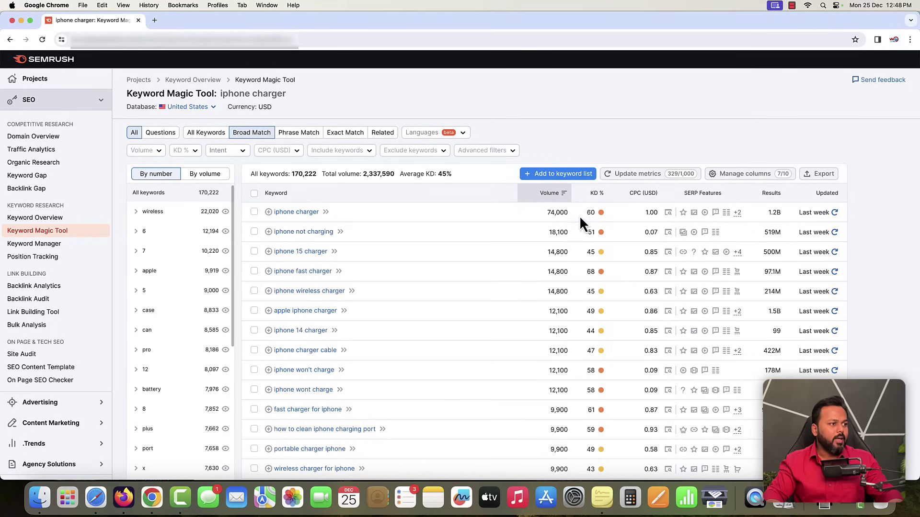
pyautogui.moveTo(593, 215)
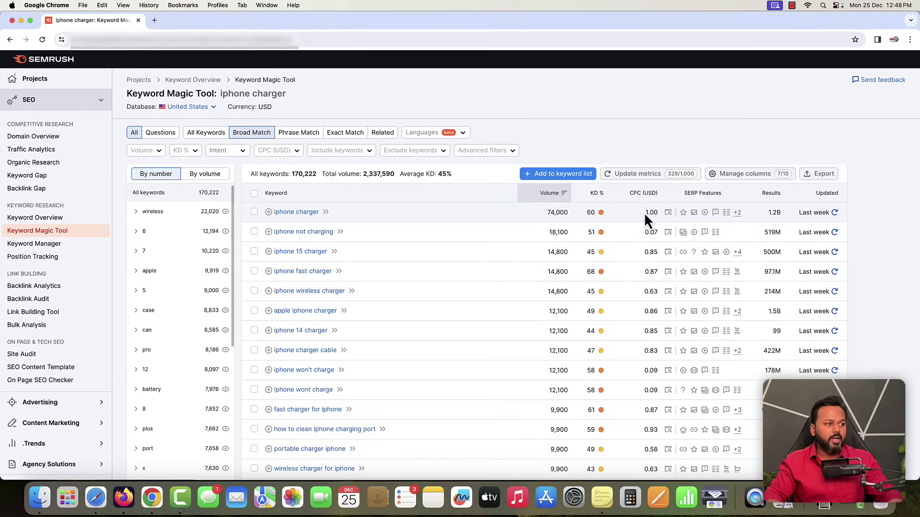
pyautogui.moveTo(644, 212); pyautogui.dragTo(657, 213)
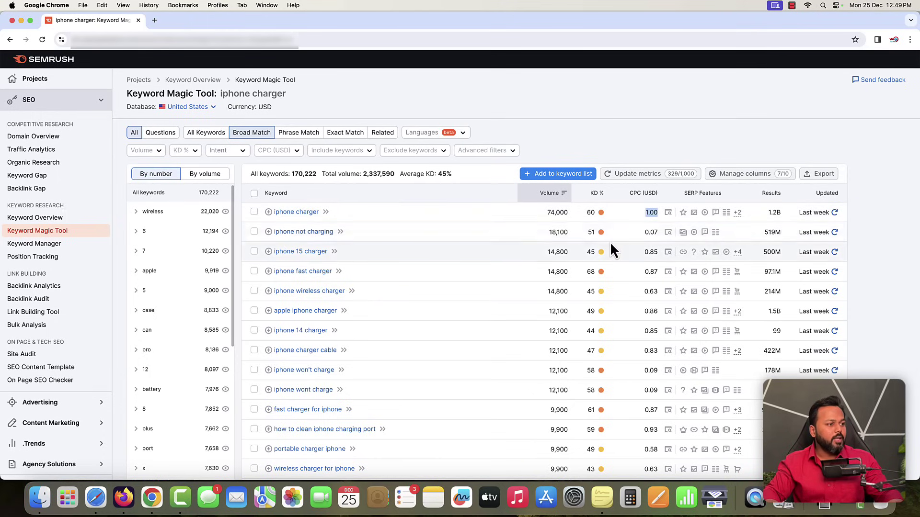
pyautogui.moveTo(644, 232); pyautogui.dragTo(658, 232)
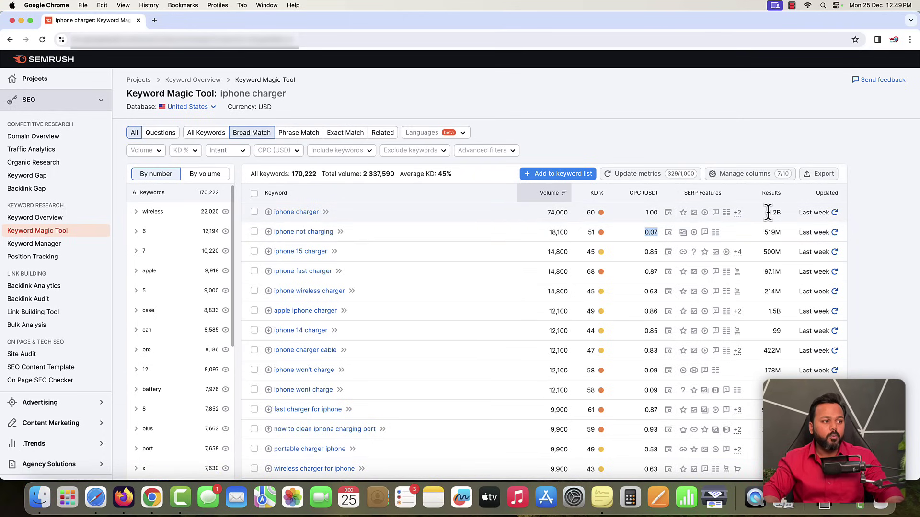
pyautogui.moveTo(766, 212); pyautogui.dragTo(780, 214)
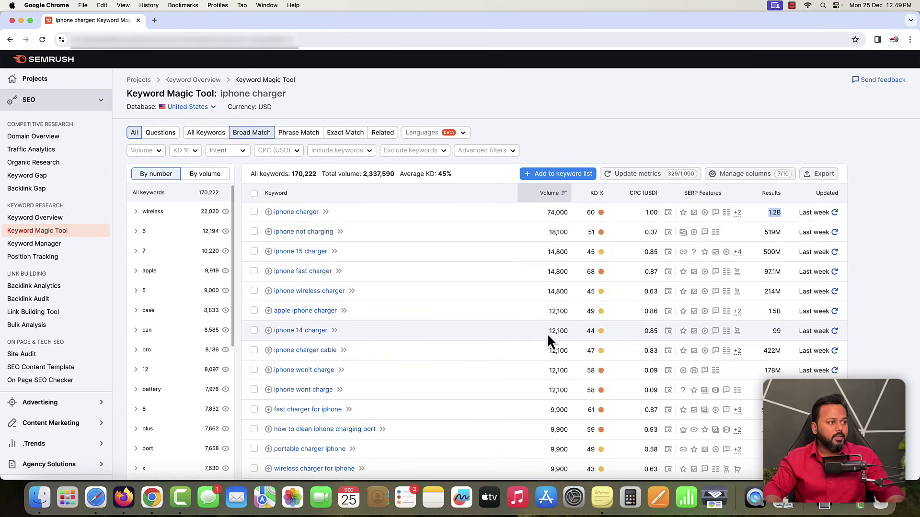
pyautogui.moveTo(549, 332); pyautogui.dragTo(579, 336)
pyautogui.moveTo(585, 332)
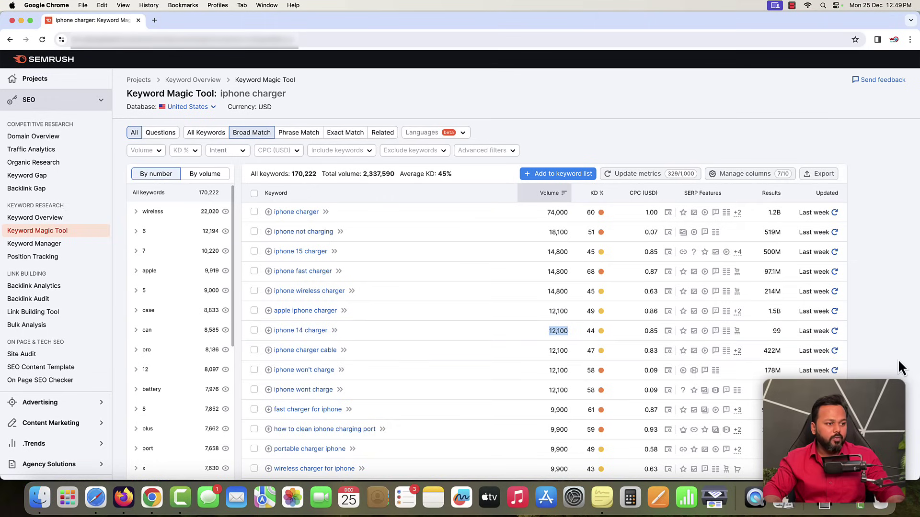
pyautogui.click(774, 331)
pyautogui.doubleClick(776, 330)
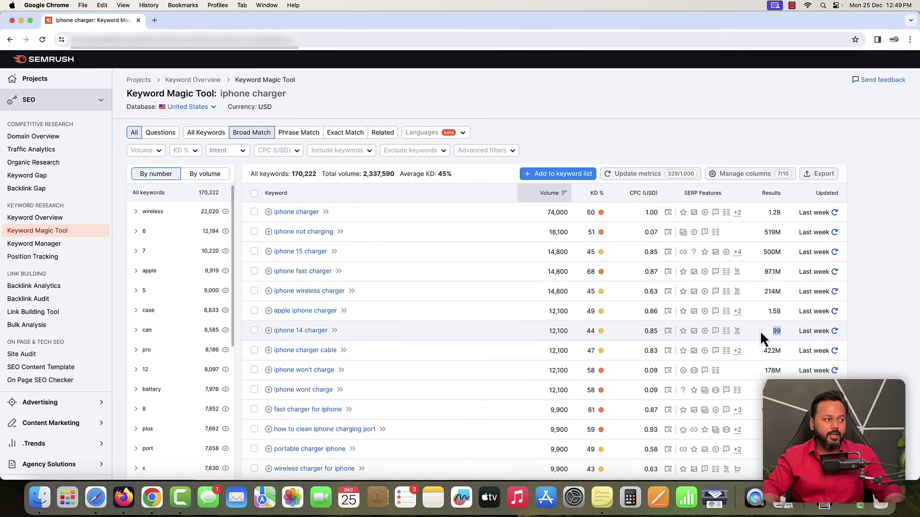
# - Filter the keyword list by a custom keyword difficulty range of up to 20%
pyautogui.click(194, 152)
pyautogui.click(229, 273)
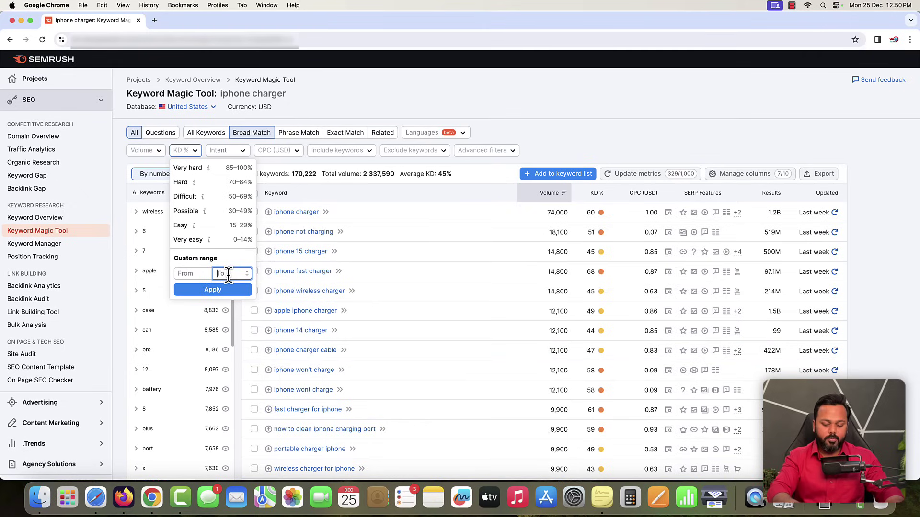
pyautogui.write('20')
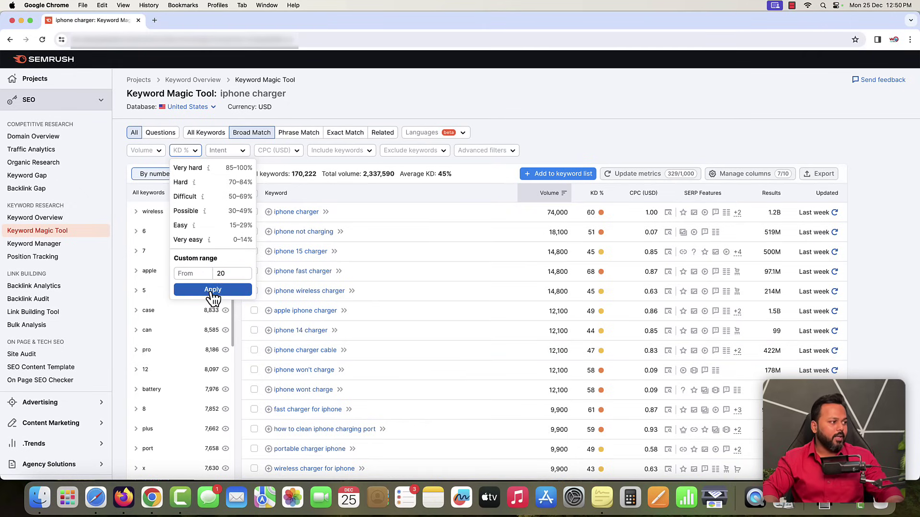
pyautogui.click(213, 291)
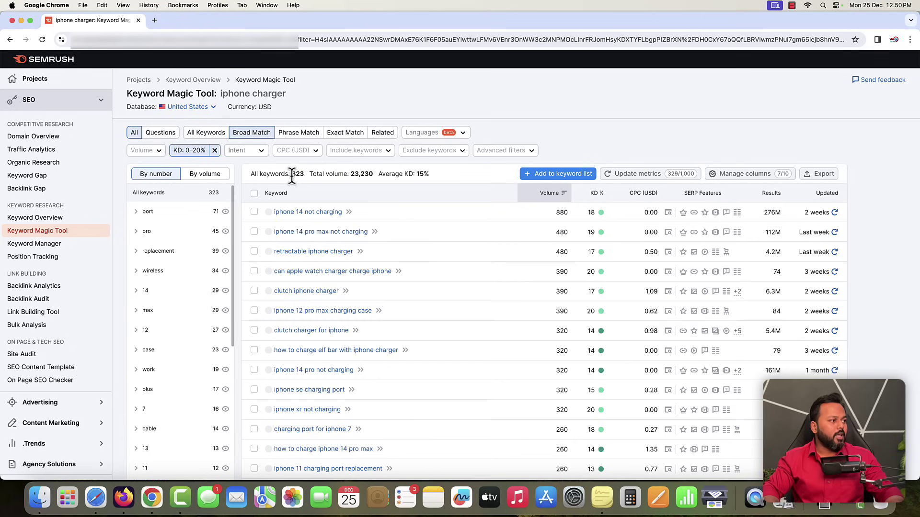
# - Check the filtered keyword count, and the search volume and results for "iphone 14 not charging"
pyautogui.moveTo(292, 174); pyautogui.dragTo(303, 174)
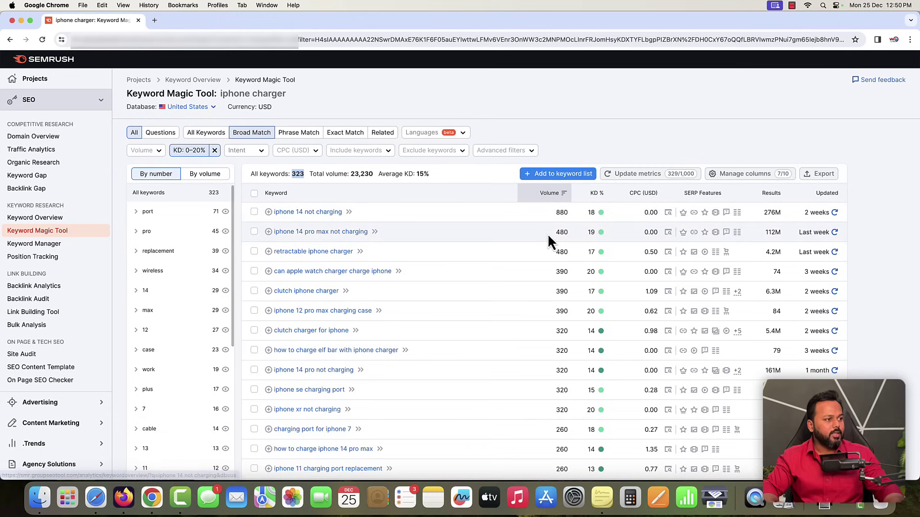
pyautogui.moveTo(555, 213); pyautogui.dragTo(569, 212)
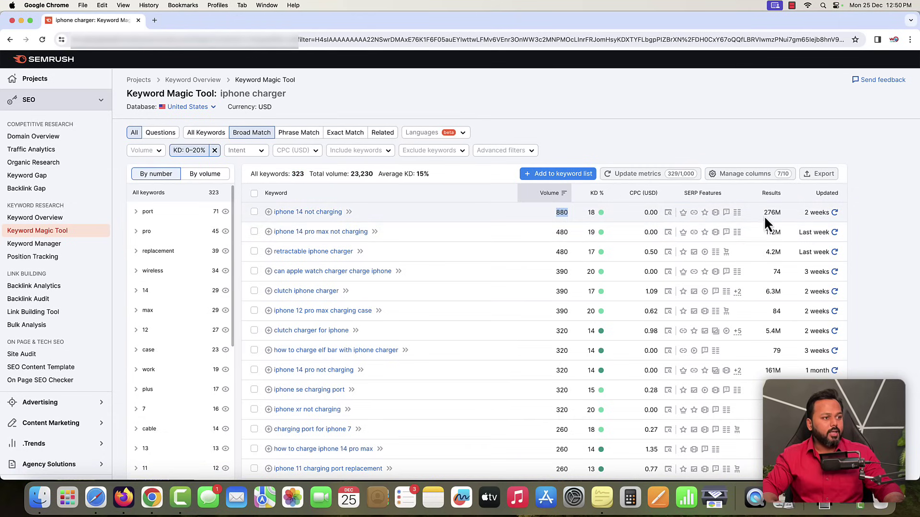
pyautogui.moveTo(764, 213); pyautogui.dragTo(782, 212)
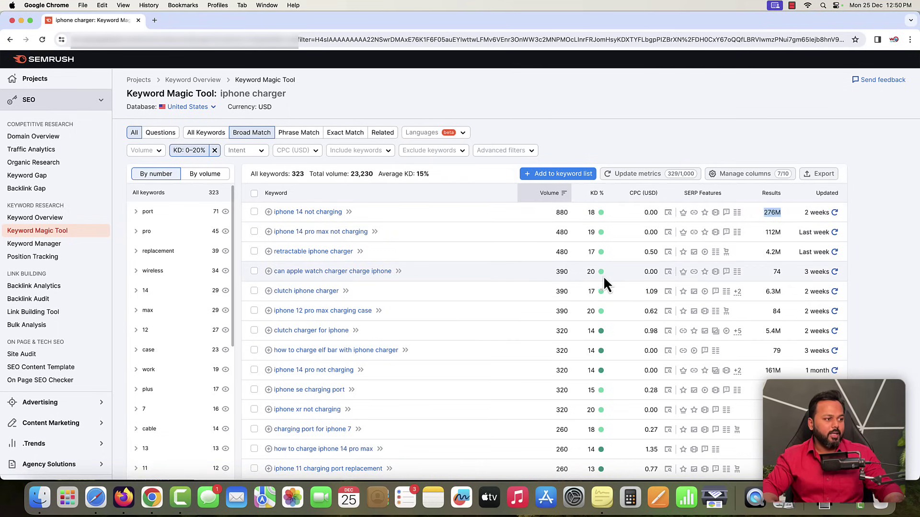
# - Check the results for "can apple watch charger charge iphone" and look through the other low-difficulty keywords in the filtered list
pyautogui.moveTo(593, 274)
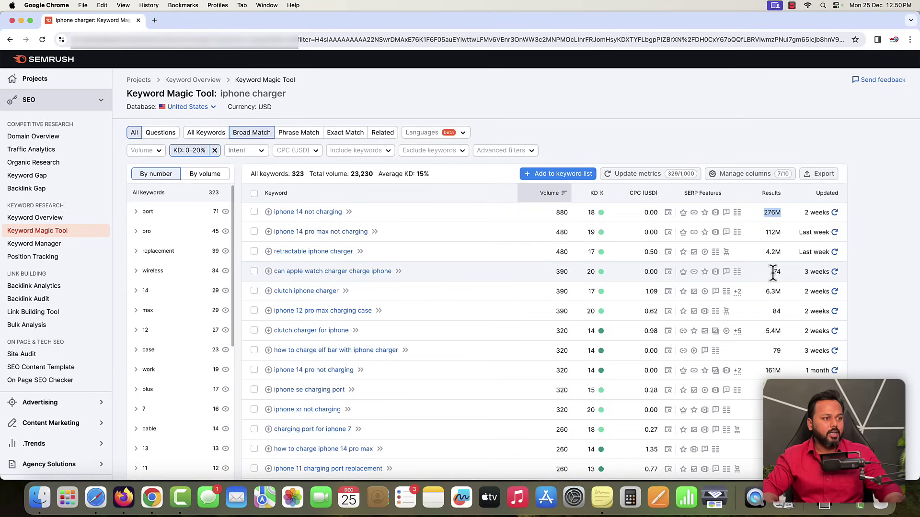
pyautogui.moveTo(773, 273); pyautogui.dragTo(780, 271)
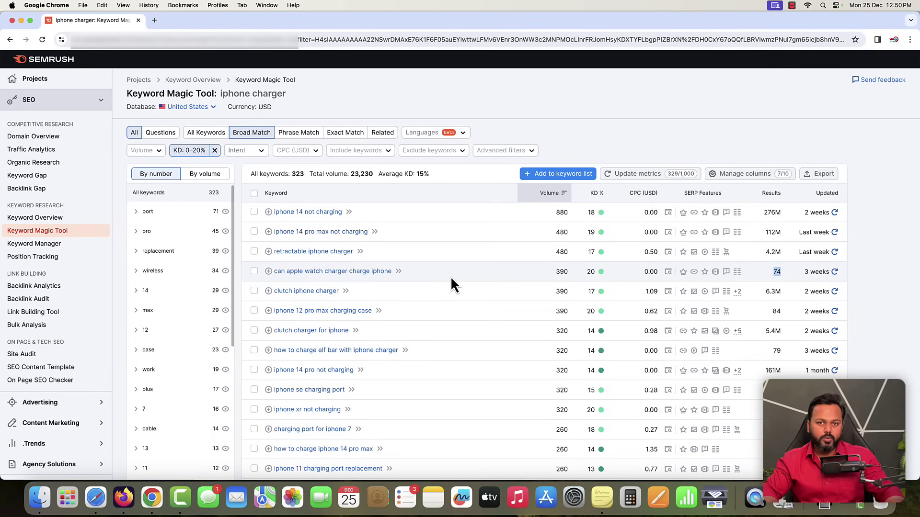
pyautogui.scroll(-3, 478, 283)
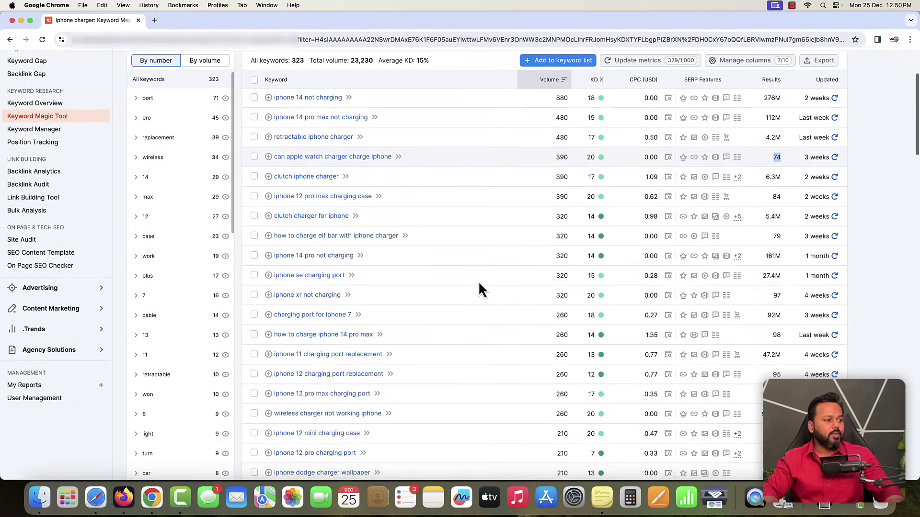
pyautogui.scroll(3, 478, 281)
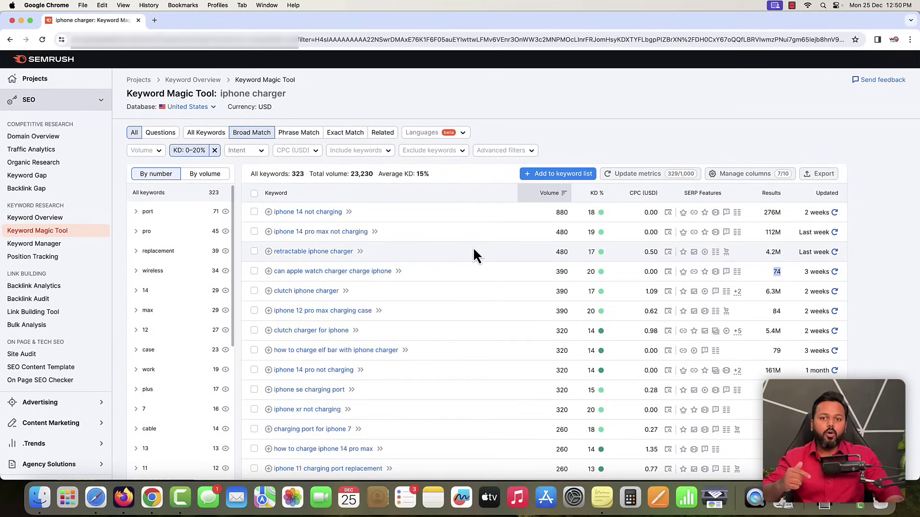
# - Open the overview of the keyword "can apple watch charger charge iphone" and check its US and global search volume
pyautogui.click(314, 276)
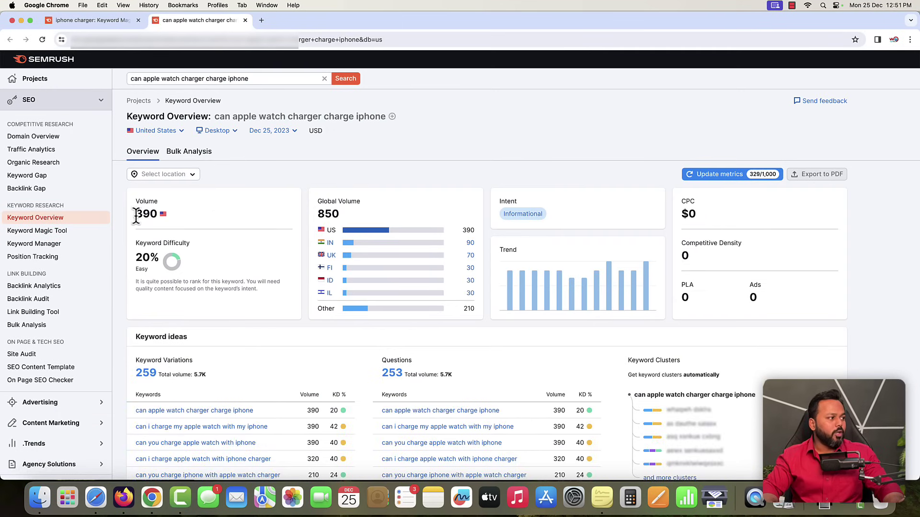
pyautogui.moveTo(136, 216); pyautogui.dragTo(154, 217)
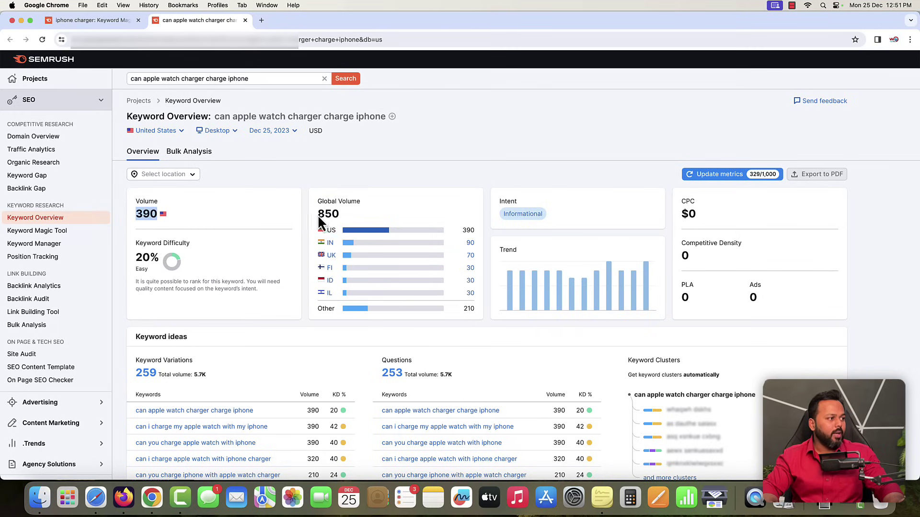
pyautogui.doubleClick(329, 217)
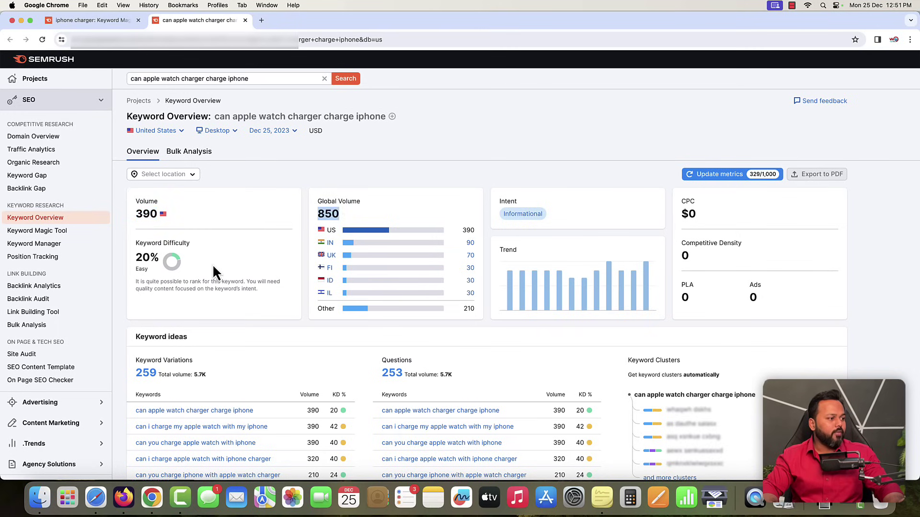
# - Examine the keyword's SERP Analysis, checking the results figure and the ten top-ranking pages
pyautogui.scroll(-10, 213, 268)
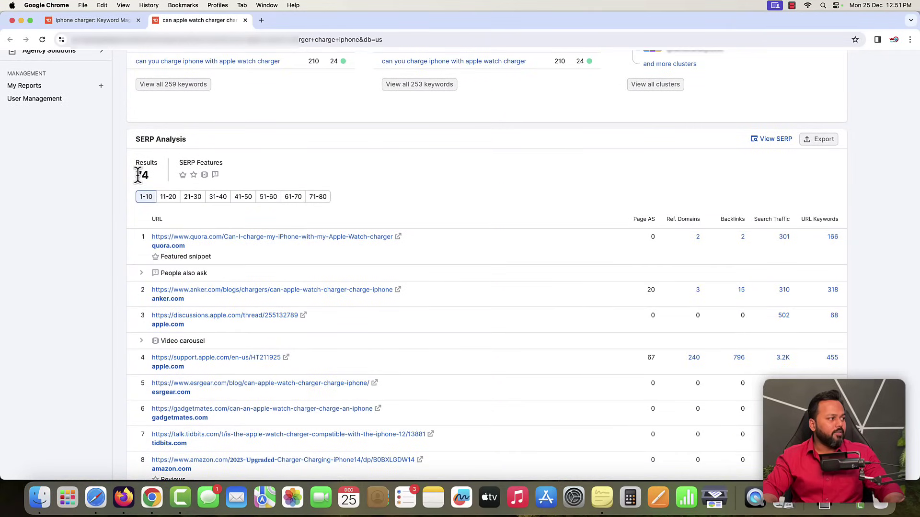
pyautogui.moveTo(138, 175); pyautogui.dragTo(144, 175)
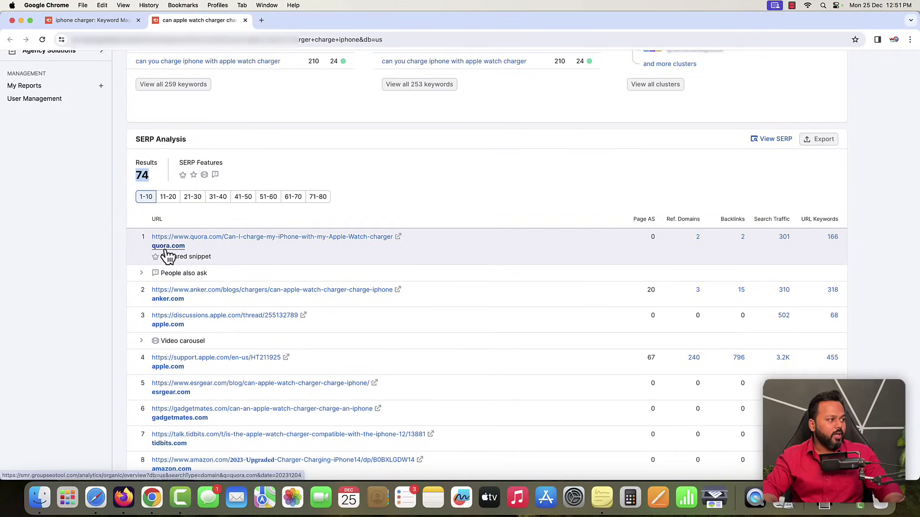
pyautogui.scroll(-2, 235, 254)
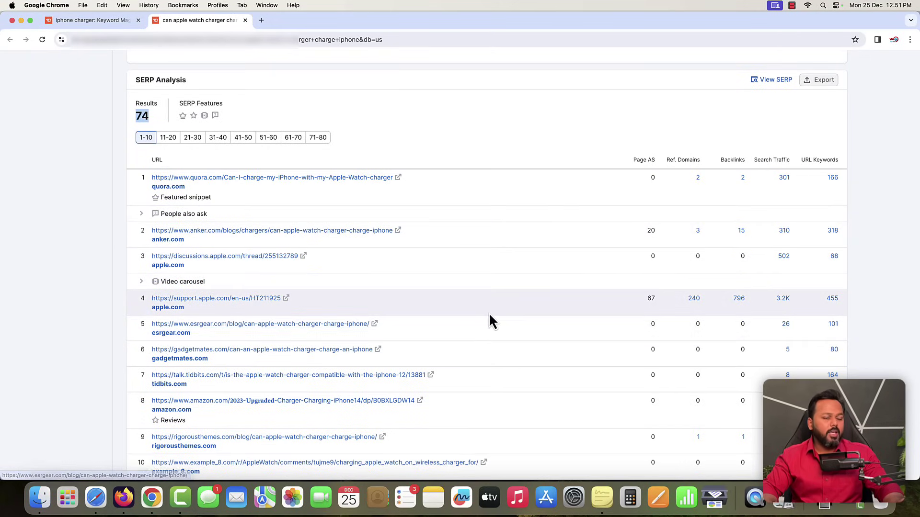
pyautogui.scroll(-2, 490, 317)
pyautogui.scroll(-1, 489, 312)
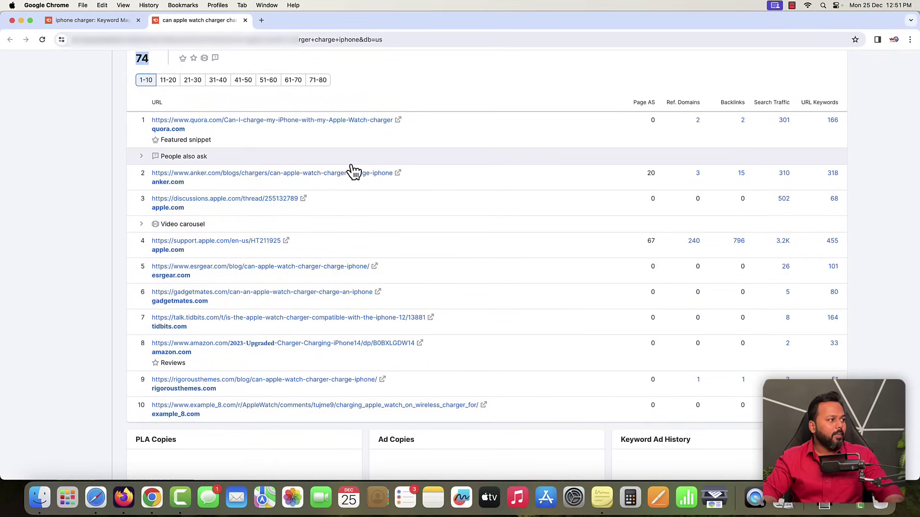
# - View the ranking anker.com article on charging an iPhone with an Apple Watch charger, accepting its cookie notice, and close it
pyautogui.click(397, 175)
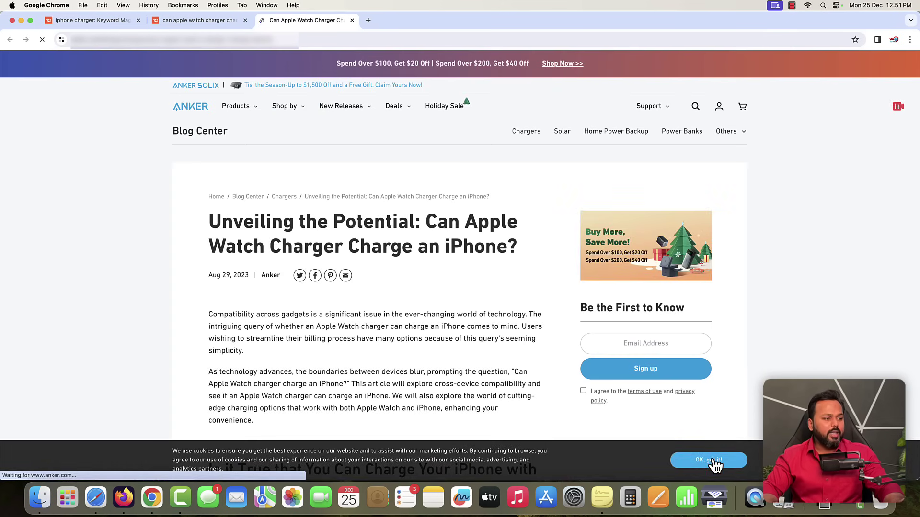
pyautogui.click(712, 463)
pyautogui.scroll(-3, 518, 317)
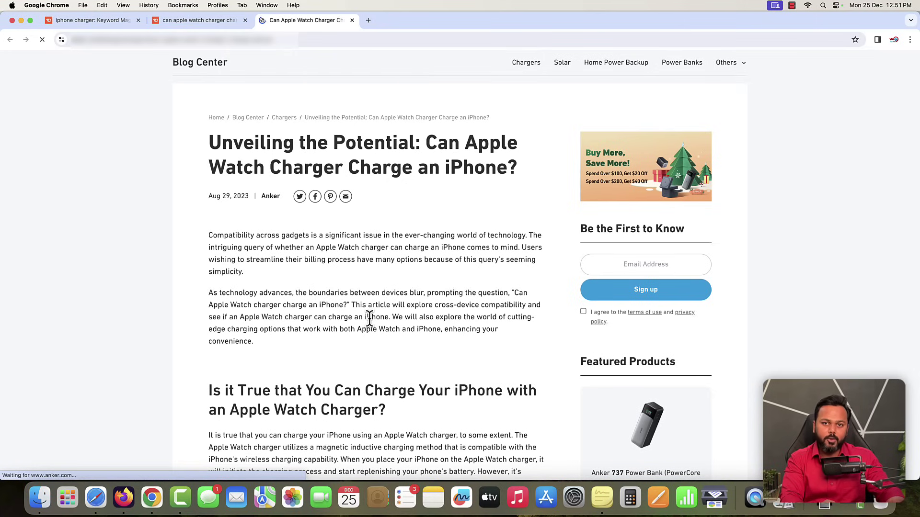
pyautogui.click(352, 20)
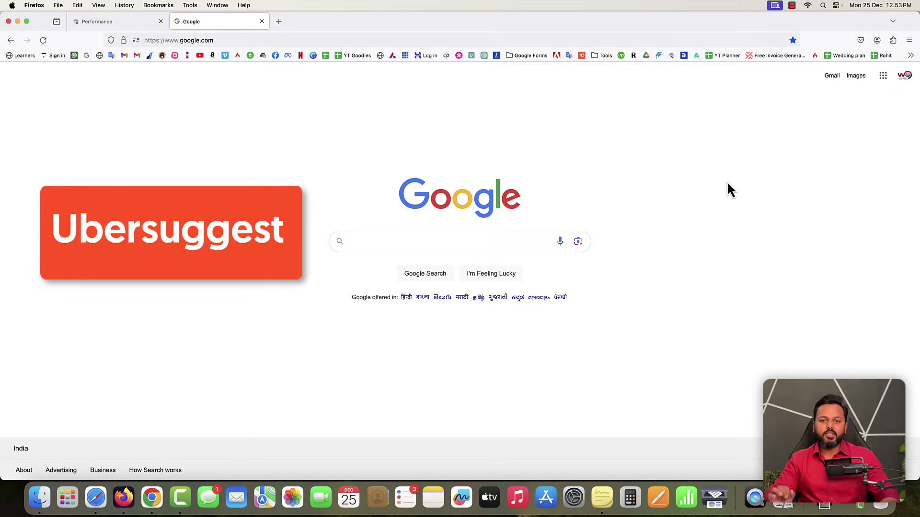
# - In Firefox, open the Ubersuggest page through a Google search for "ubersuggest" and dismiss its subscription and registration pop-ups
pyautogui.click(422, 239)
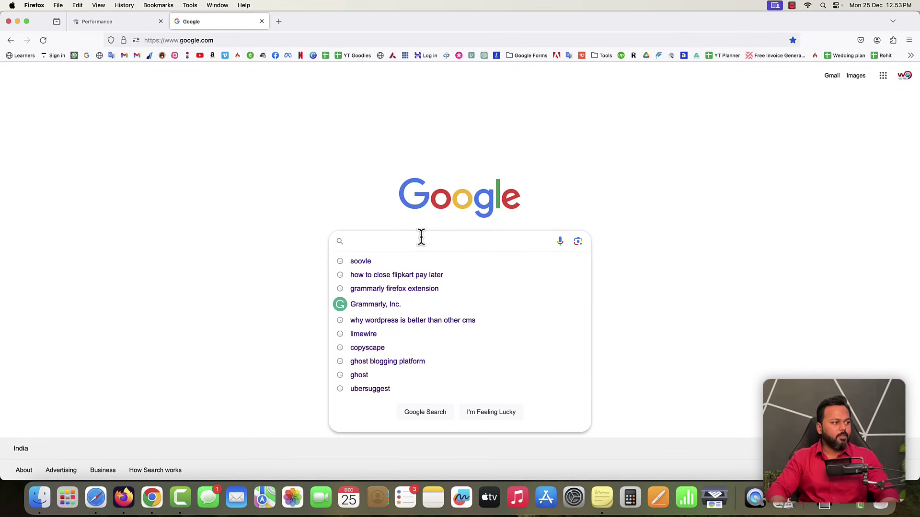
pyautogui.write('ubersu')
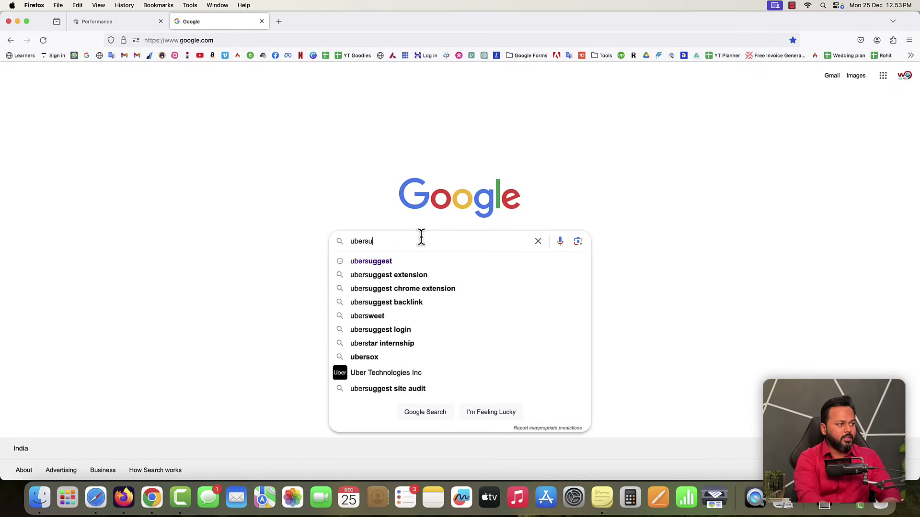
pyautogui.write('ggest')
pyautogui.press('Return')
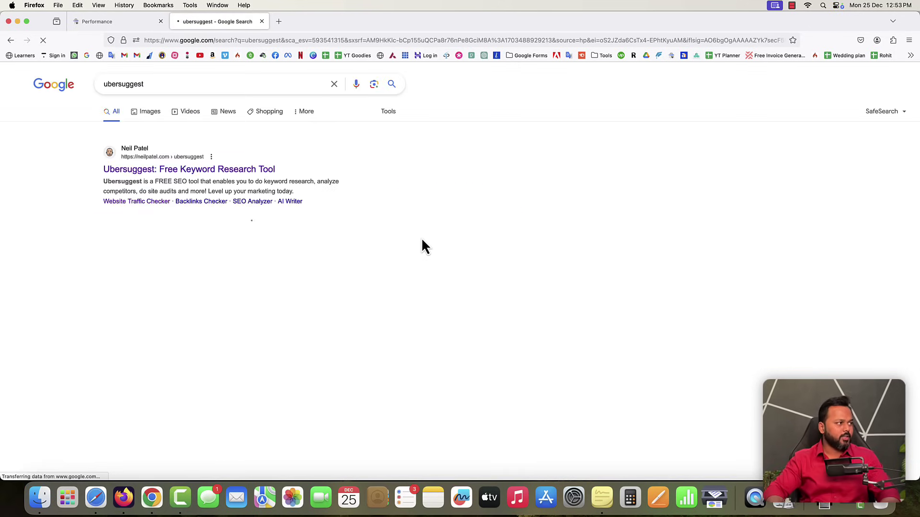
pyautogui.click(138, 170)
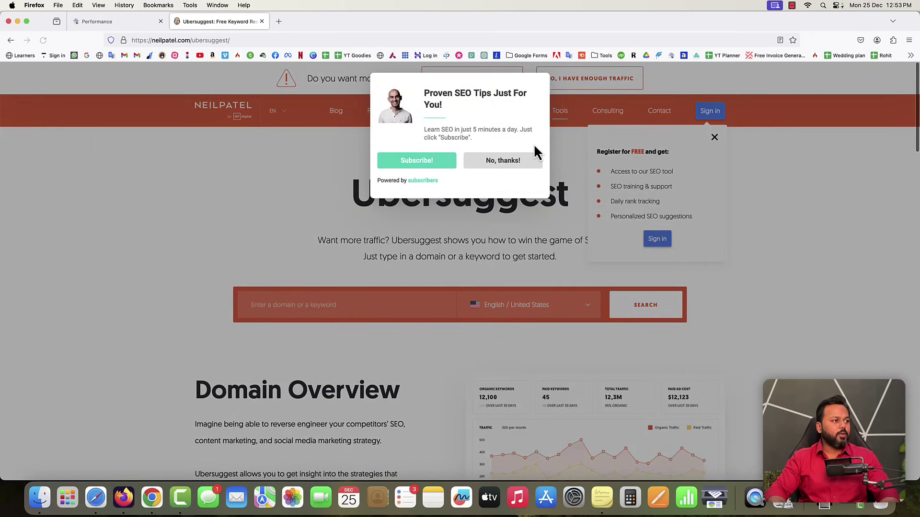
pyautogui.click(489, 169)
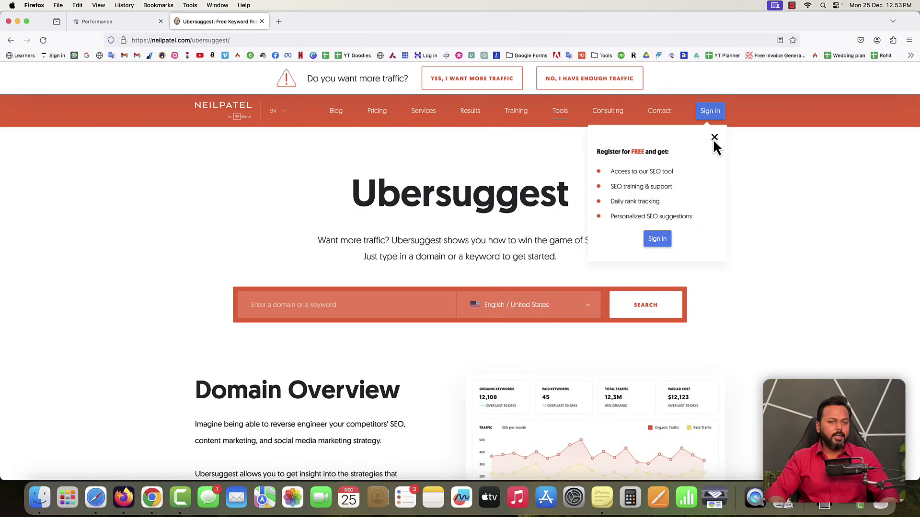
pyautogui.click(715, 138)
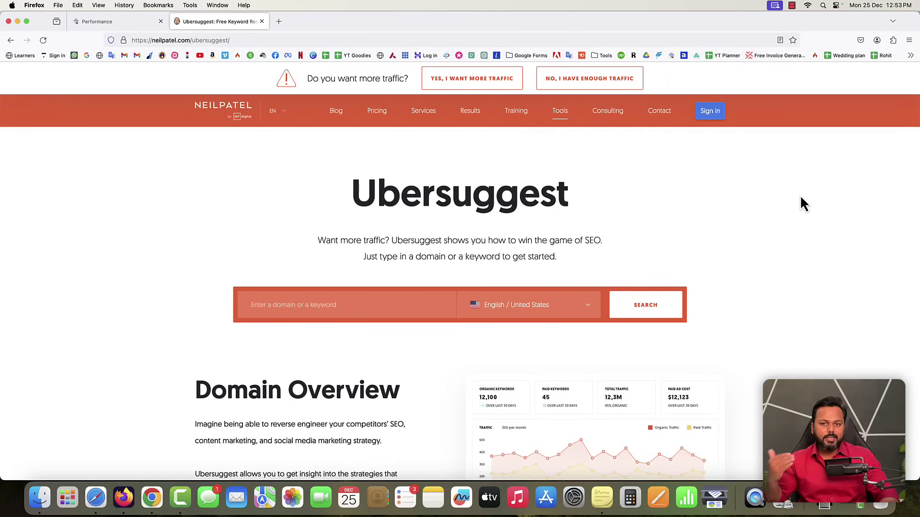
# - Search Ubersuggest for the keyword "make a website" in English / United States
pyautogui.click(250, 304)
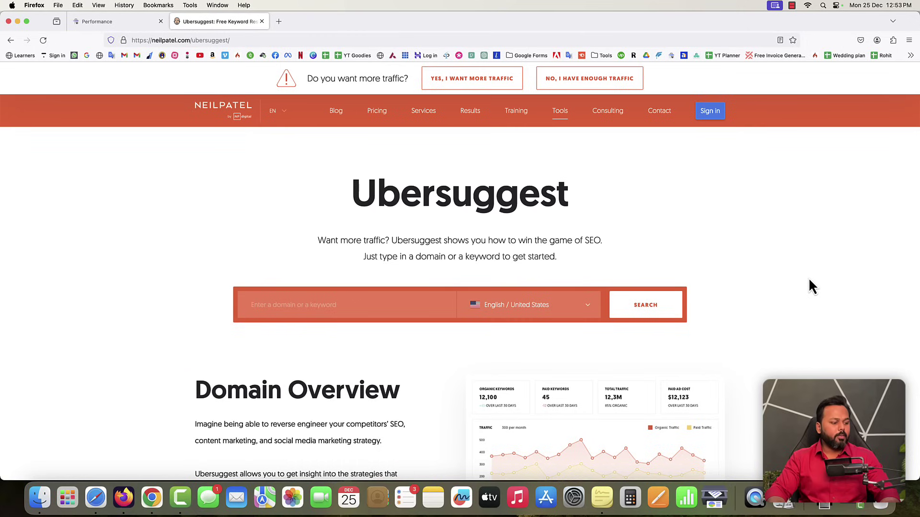
pyautogui.write('make a web')
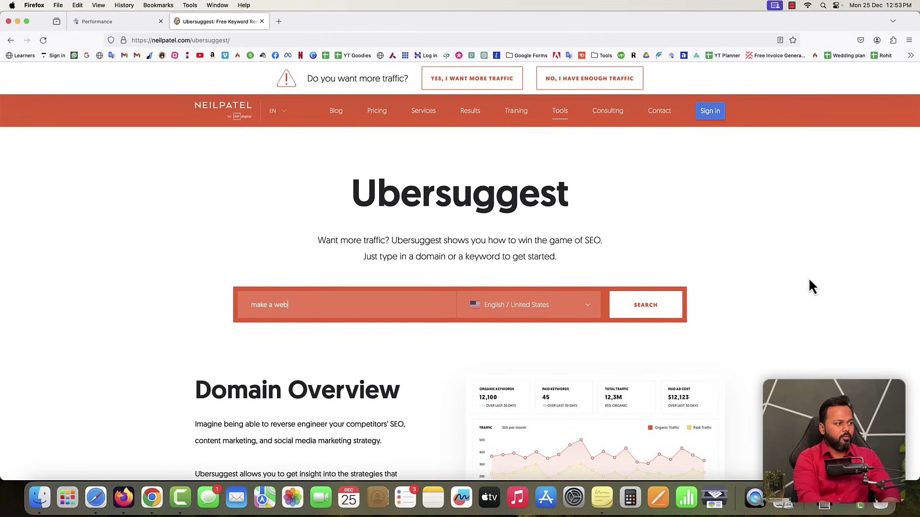
pyautogui.write('site')
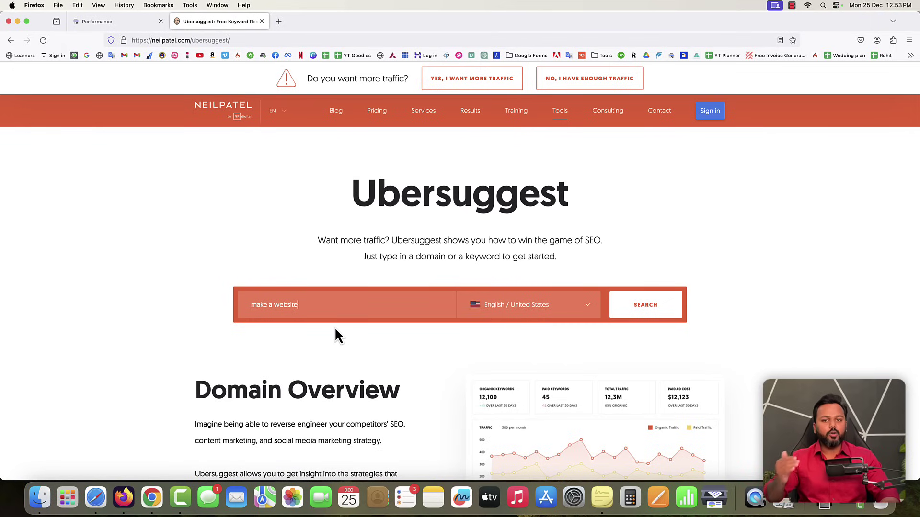
pyautogui.click(654, 307)
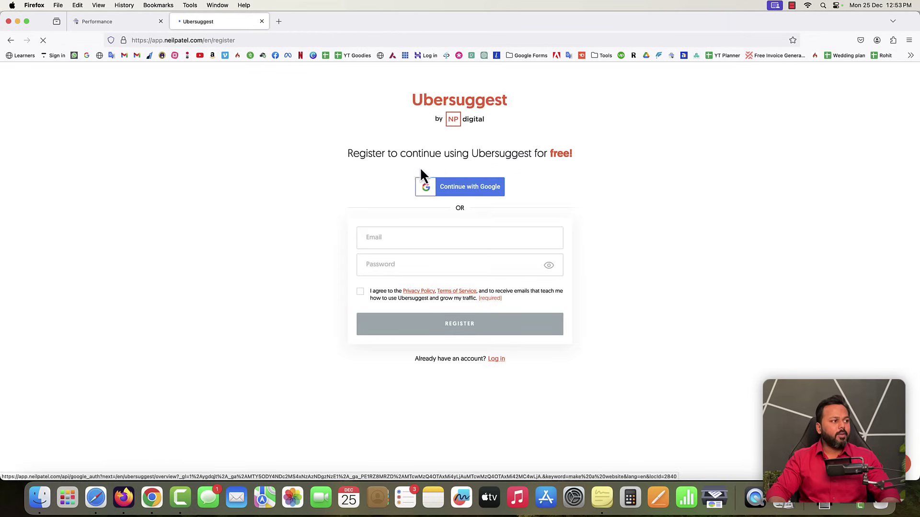
# - Sign in to Ubersuggest with a Google account and dismiss the My Workspace notice
pyautogui.click(468, 188)
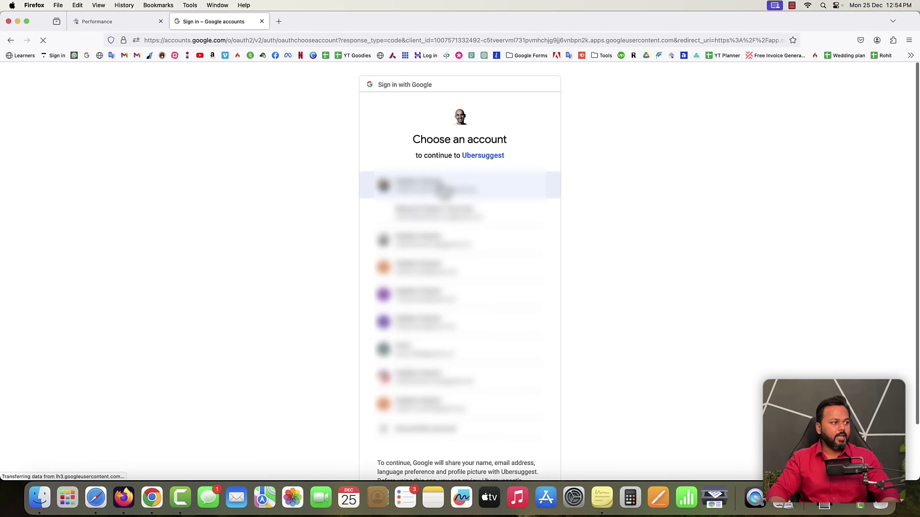
pyautogui.click(440, 187)
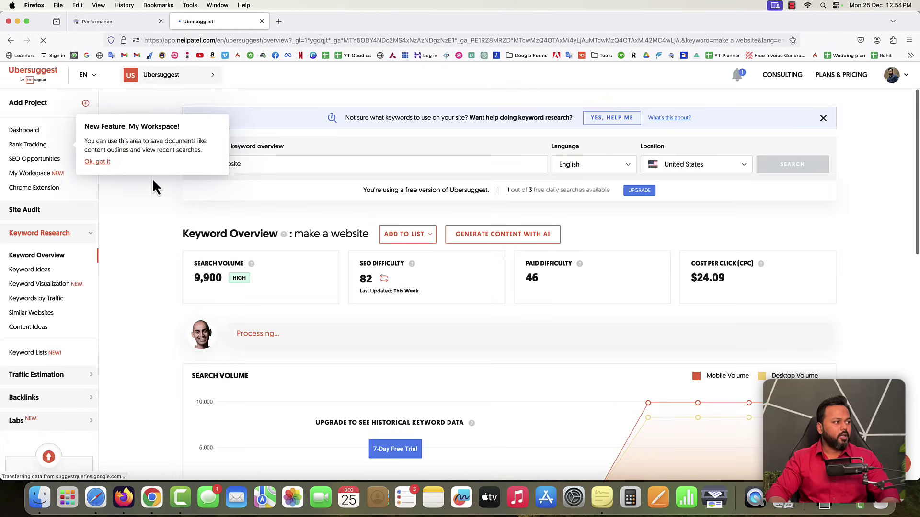
pyautogui.click(96, 162)
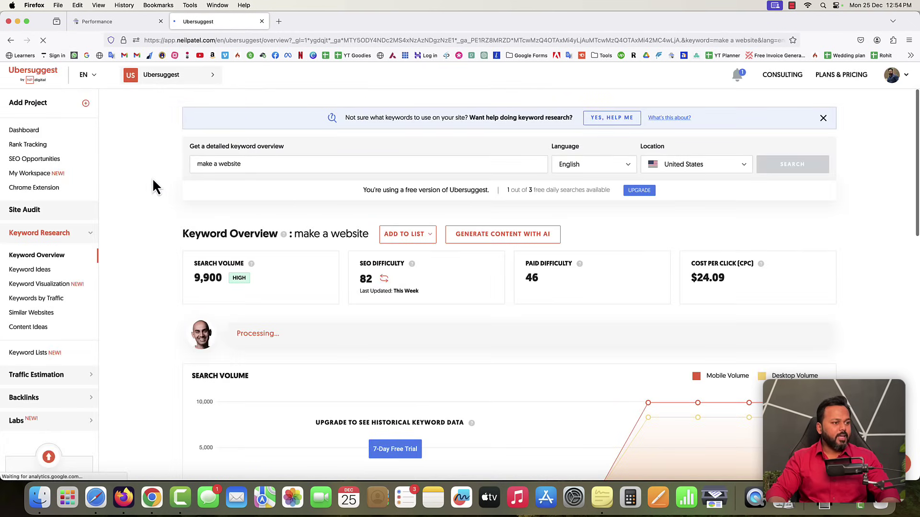
# - Examine the metrics, search volume chart, keyword ideas and content ideas in the overview for "make a website"
pyautogui.scroll(-3, 154, 185)
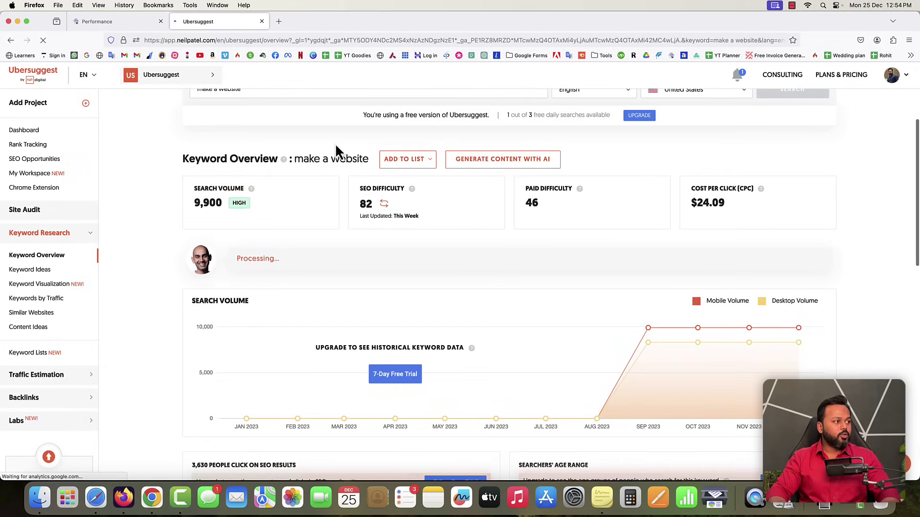
pyautogui.moveTo(294, 158); pyautogui.dragTo(367, 158)
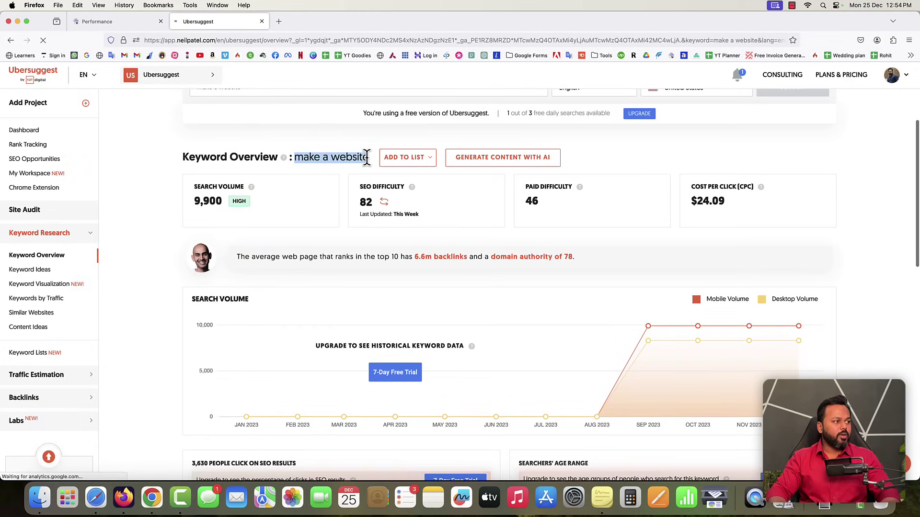
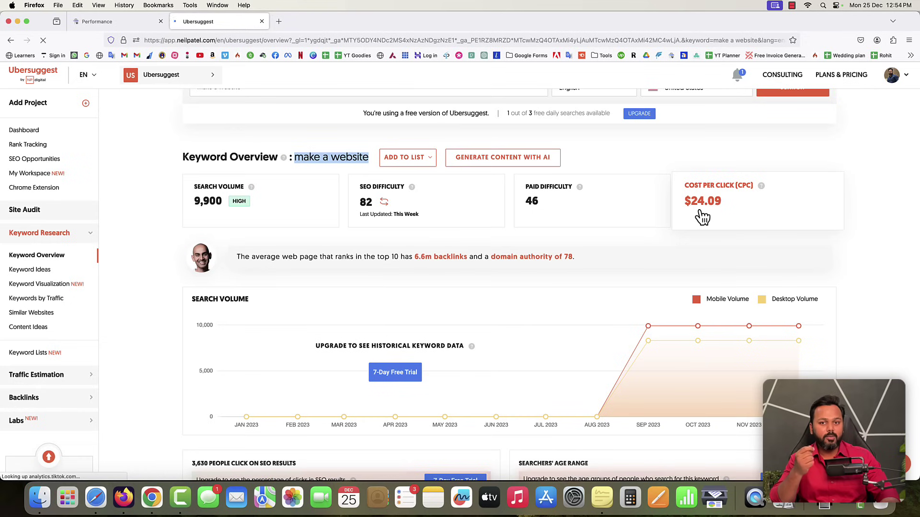
pyautogui.scroll(-5, 702, 217)
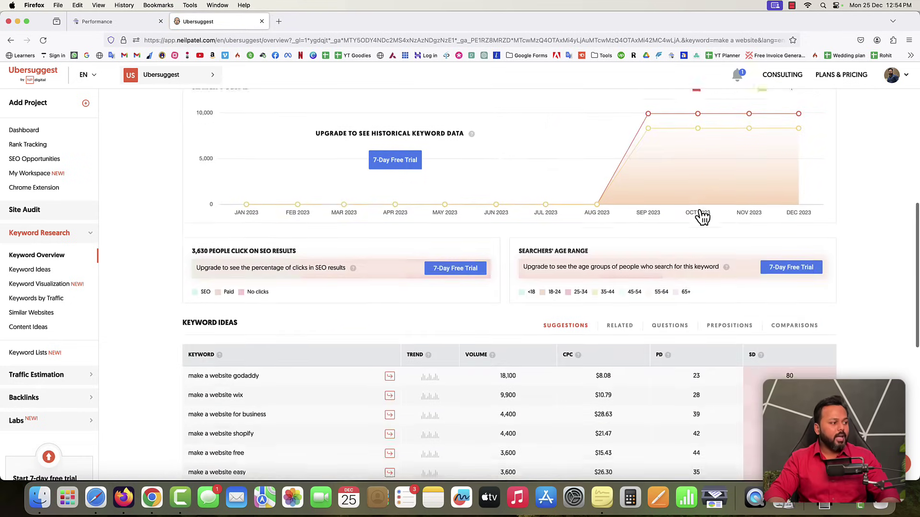
pyautogui.scroll(-4, 702, 217)
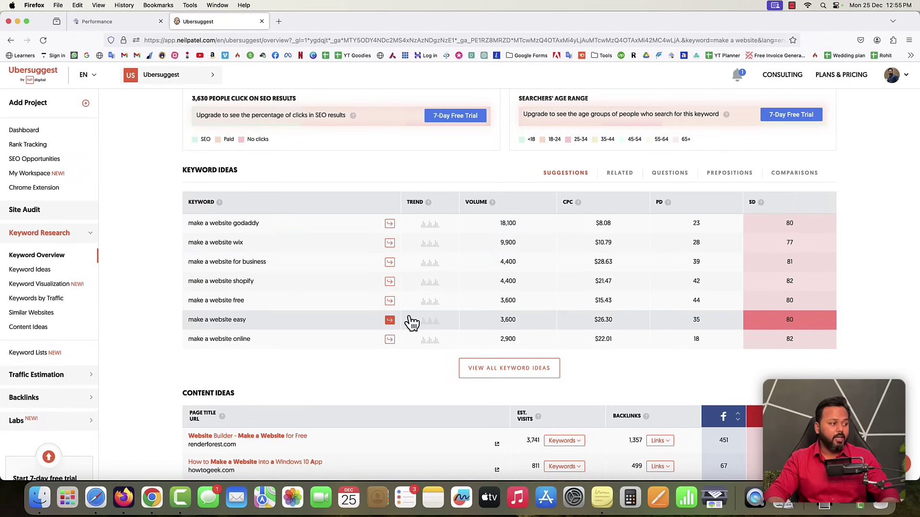
pyautogui.scroll(-4, 410, 323)
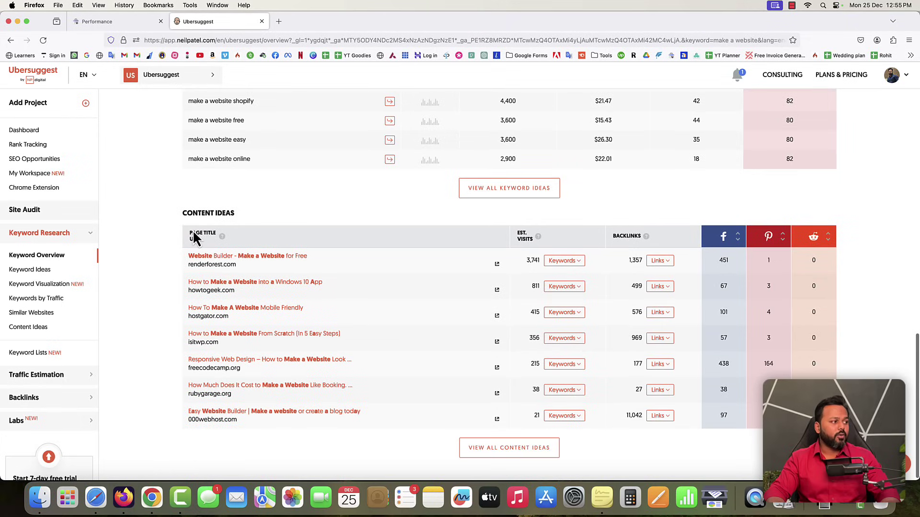
pyautogui.scroll(-1, 161, 230)
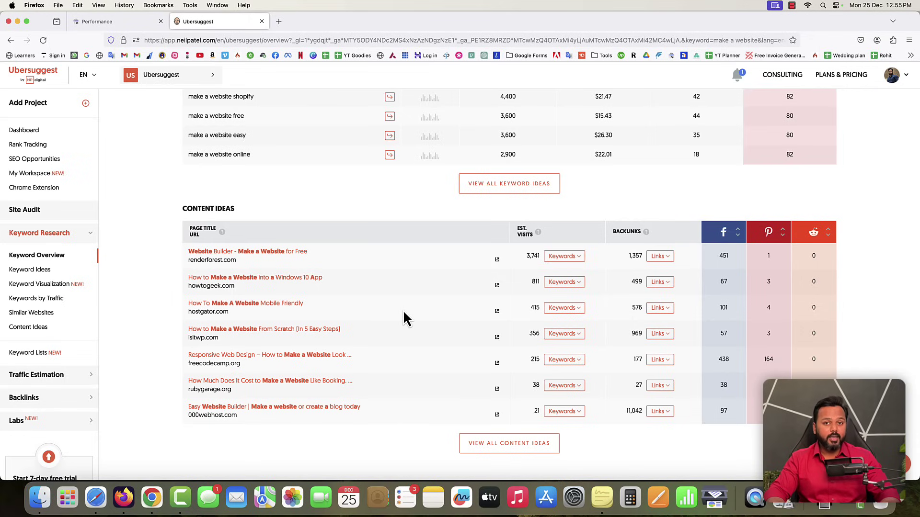
pyautogui.scroll(15, 404, 314)
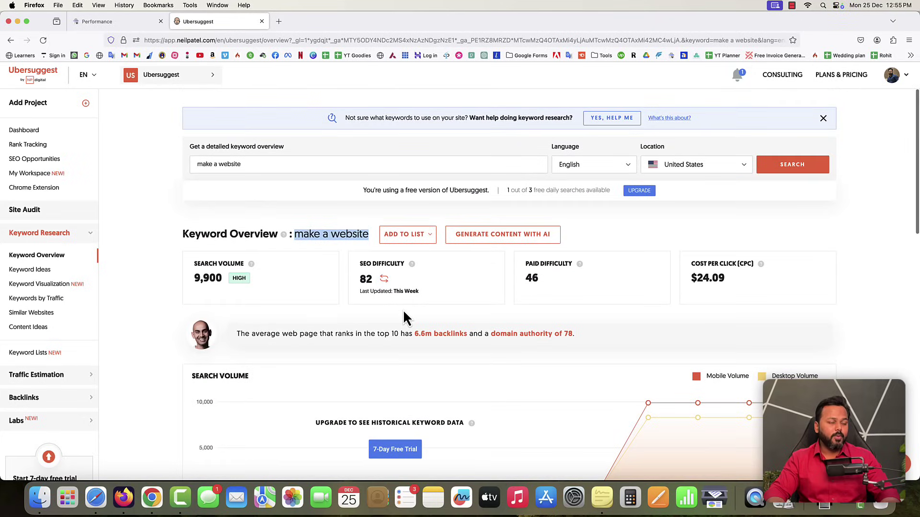
# - Review the keyword metrics and the monthly search volume chart for "make a website" once more
pyautogui.click(684, 232)
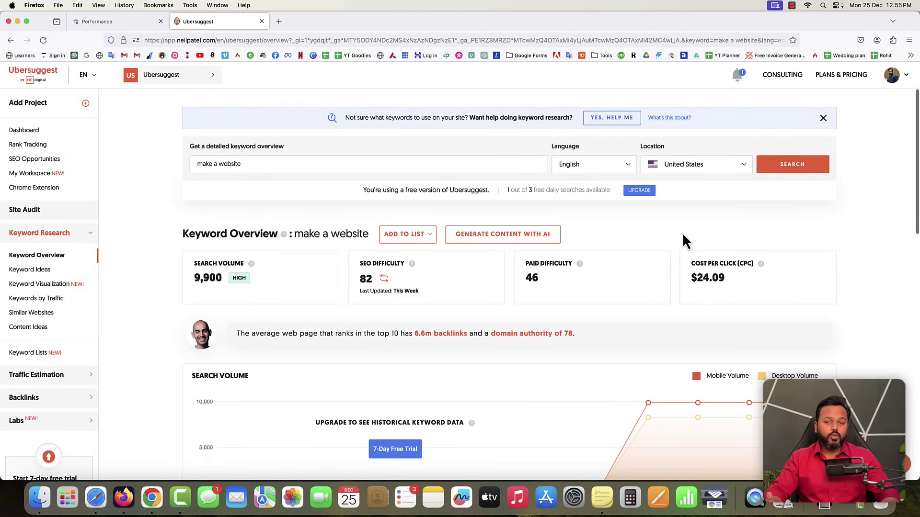
pyautogui.scroll(-3, 683, 235)
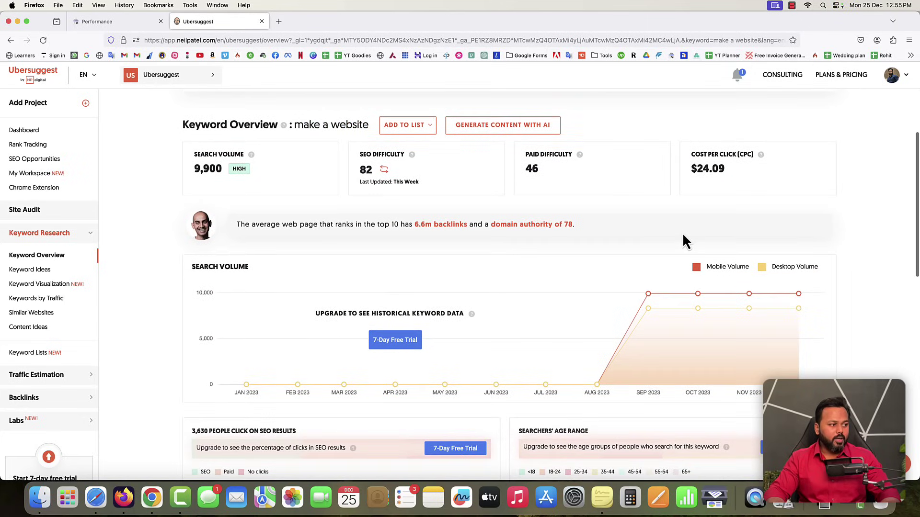
pyautogui.scroll(-2, 684, 234)
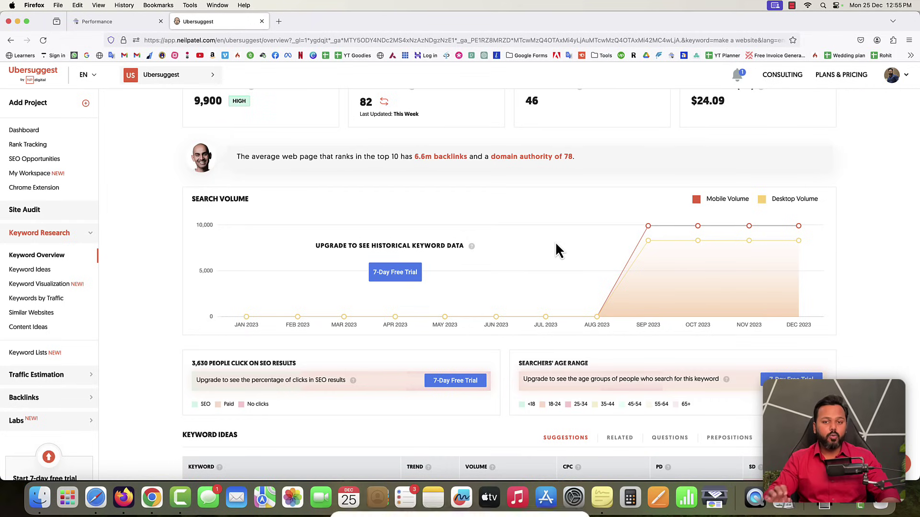
# - Replace the Ubersuggest tab with a new one and open Google Trends through a Google search for "google trends", allowing location access
pyautogui.click(279, 25)
pyautogui.click(260, 24)
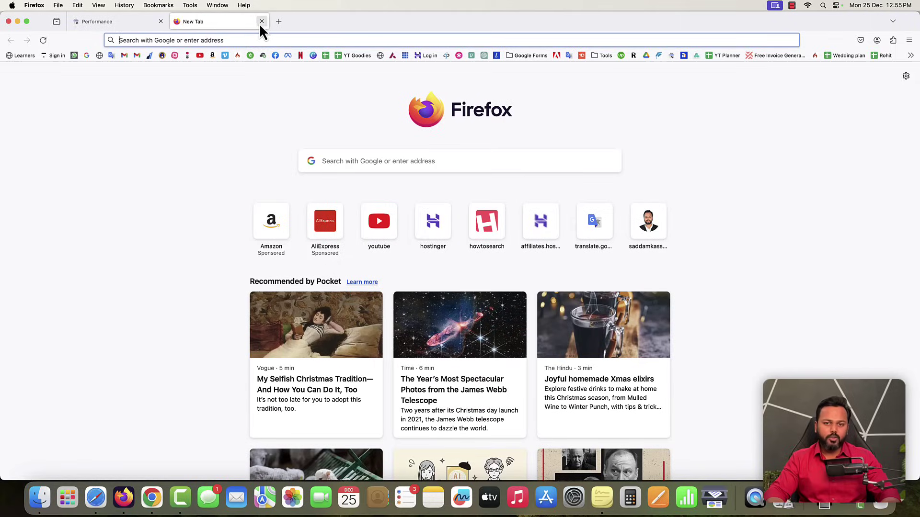
pyautogui.click(87, 56)
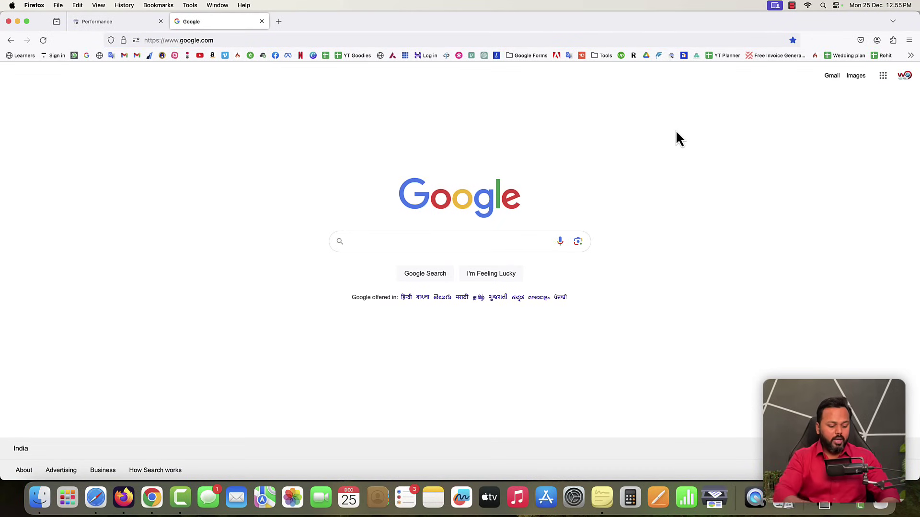
pyautogui.write('ow')
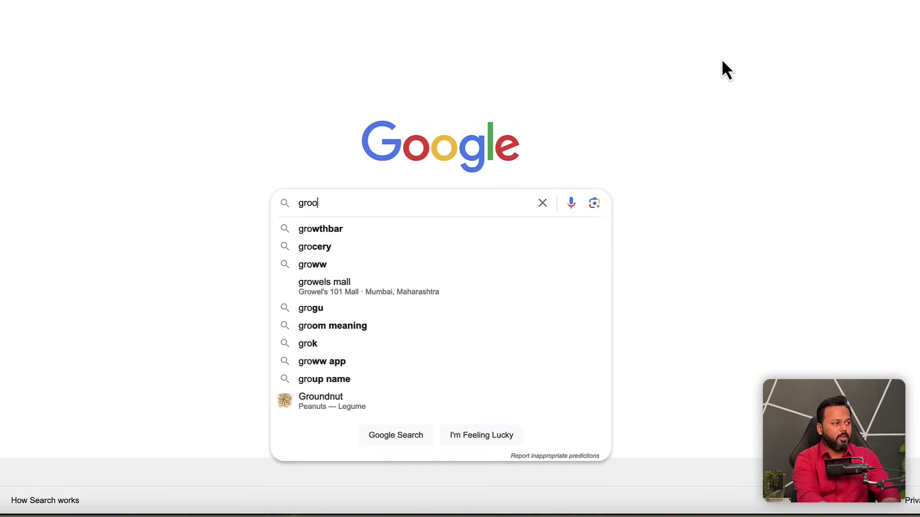
pyautogui.press('BackSpace')
pyautogui.press('BackSpace')
pyautogui.press('BackSpace')
pyautogui.write('oogle trends')
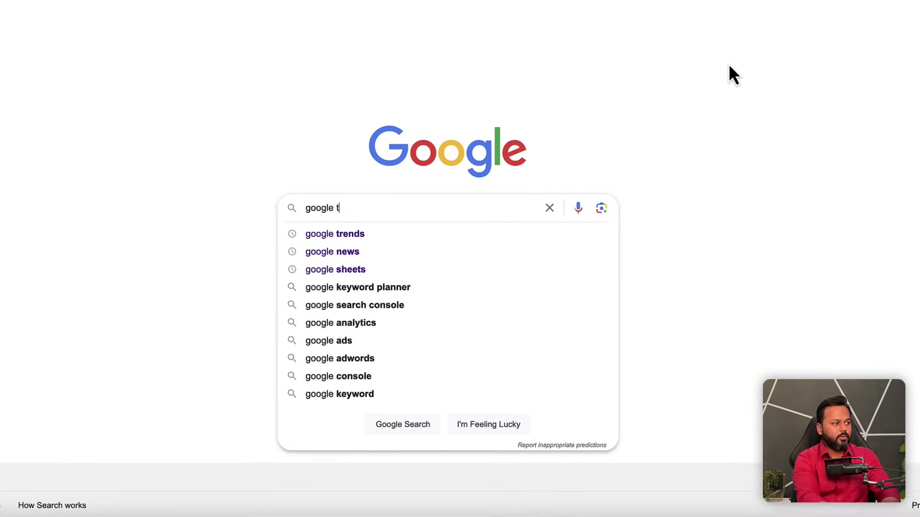
pyautogui.press('Return')
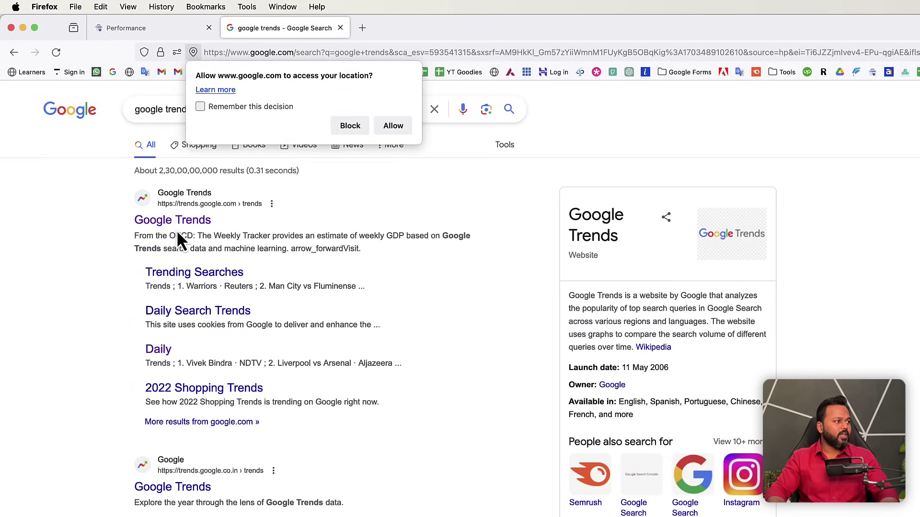
pyautogui.click(381, 127)
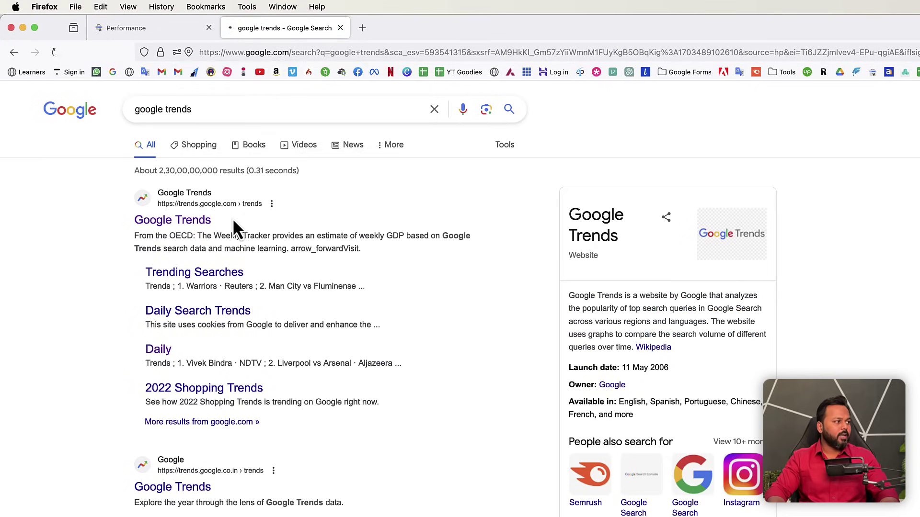
pyautogui.click(172, 222)
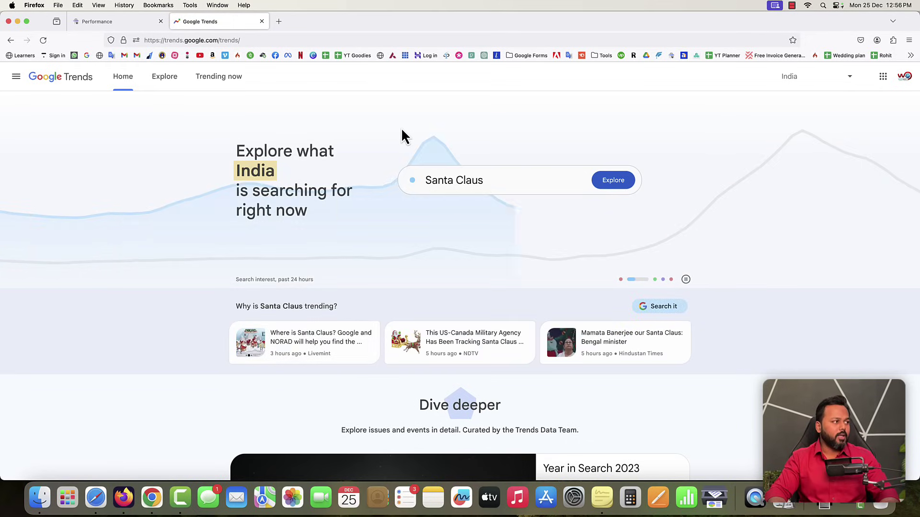
# - Open the daily search trends for India and look through the related queries and news of the first-ranked topic
pyautogui.click(222, 81)
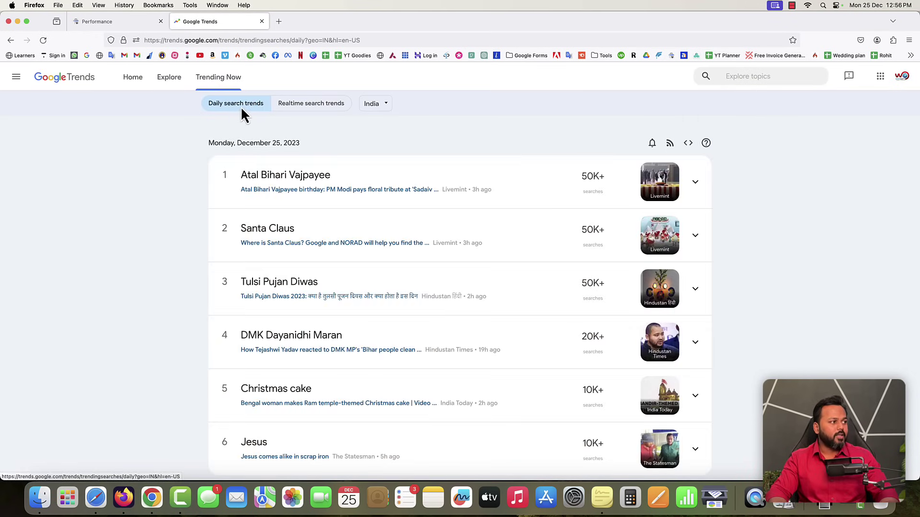
pyautogui.moveTo(259, 143); pyautogui.dragTo(300, 145)
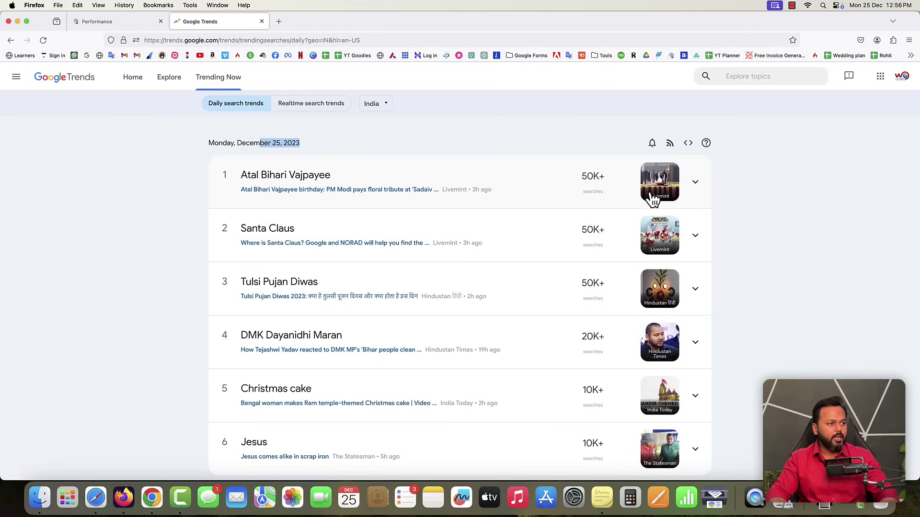
pyautogui.click(696, 184)
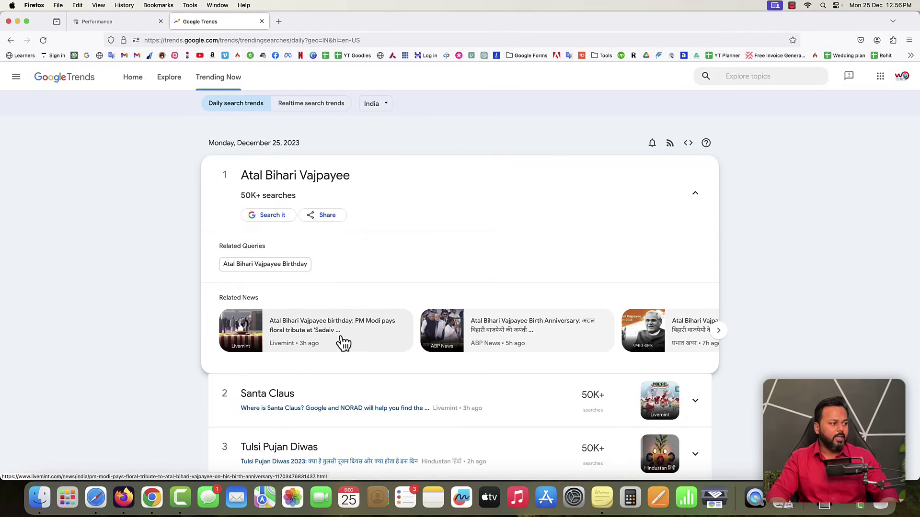
pyautogui.click(718, 334)
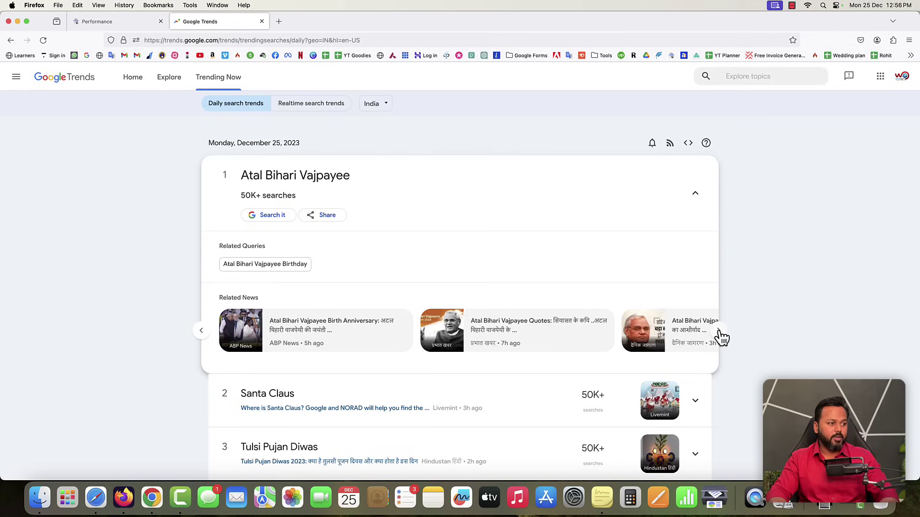
pyautogui.click(697, 198)
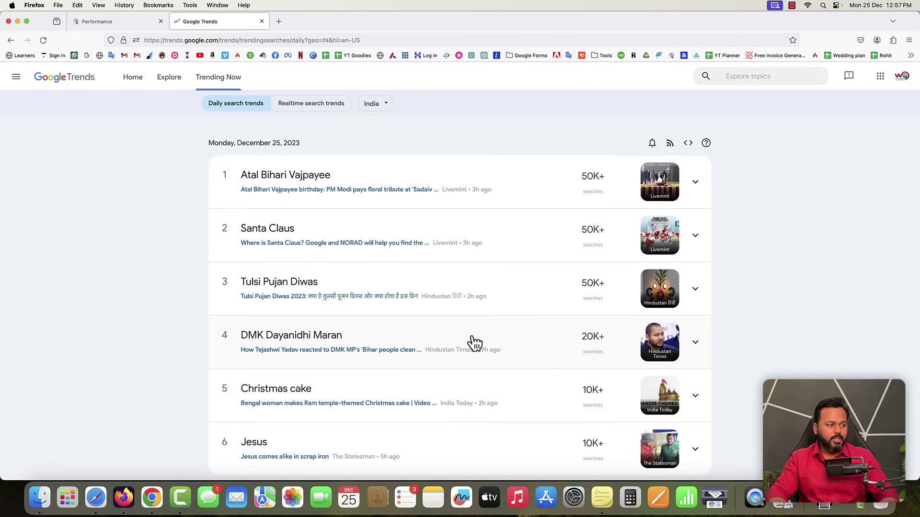
# - Switch to the realtime search trends for India and examine the search interest chart and related news of the Paytm layoff topic
pyautogui.click(314, 104)
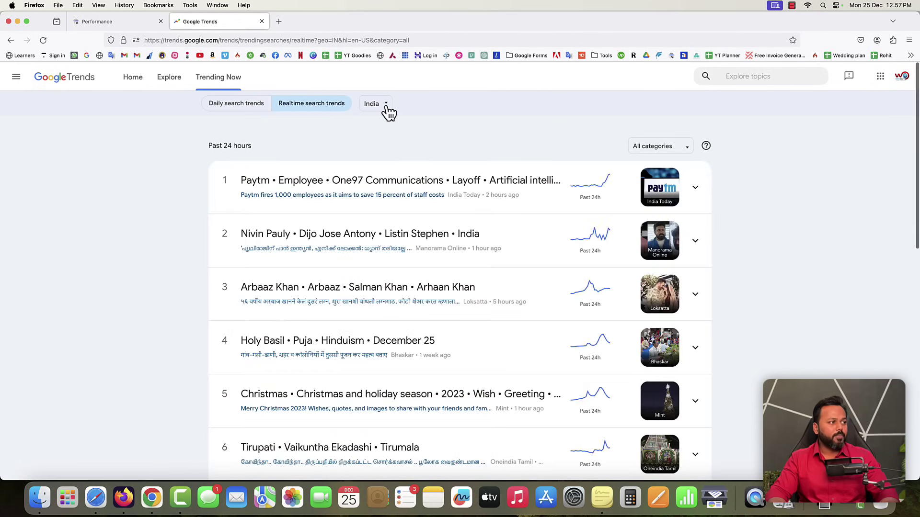
pyautogui.click(387, 109)
pyautogui.click(373, 111)
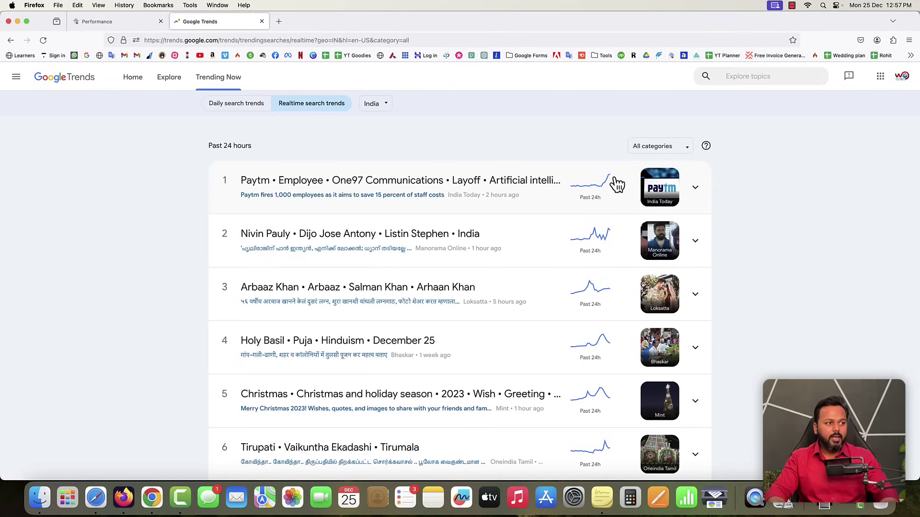
pyautogui.click(695, 187)
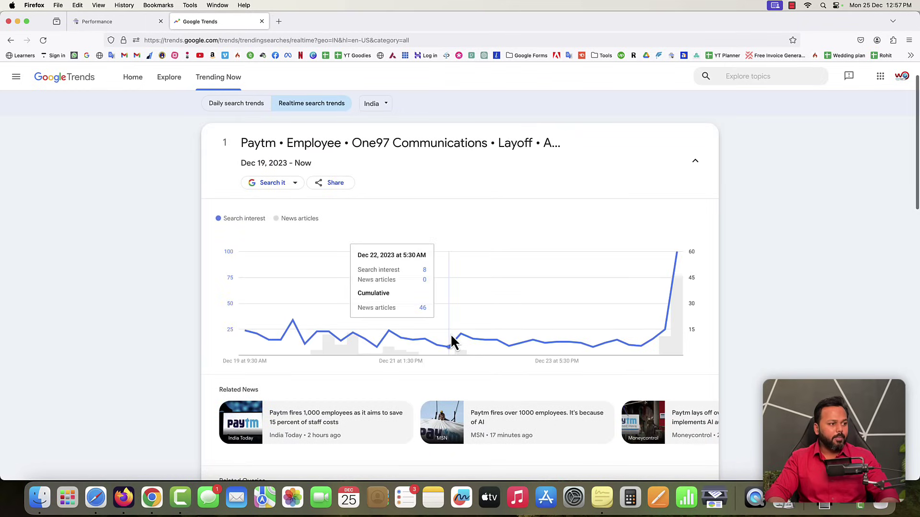
pyautogui.scroll(-2, 368, 417)
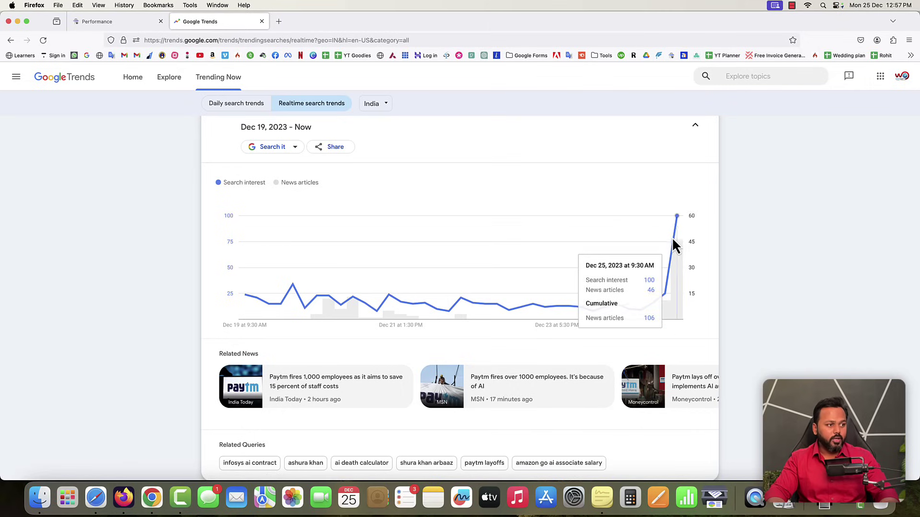
pyautogui.moveTo(678, 220)
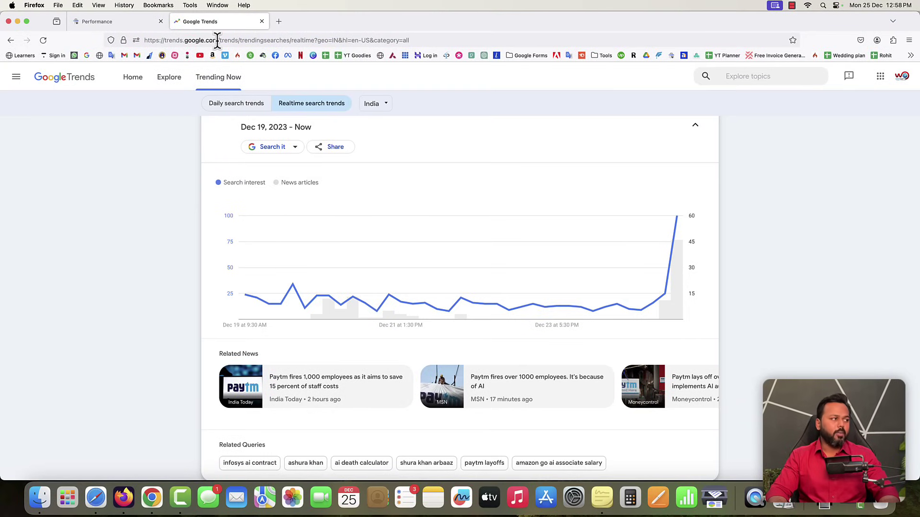
# - Go to answerthepublic.com and accept the site's cookies
pyautogui.click(165, 40)
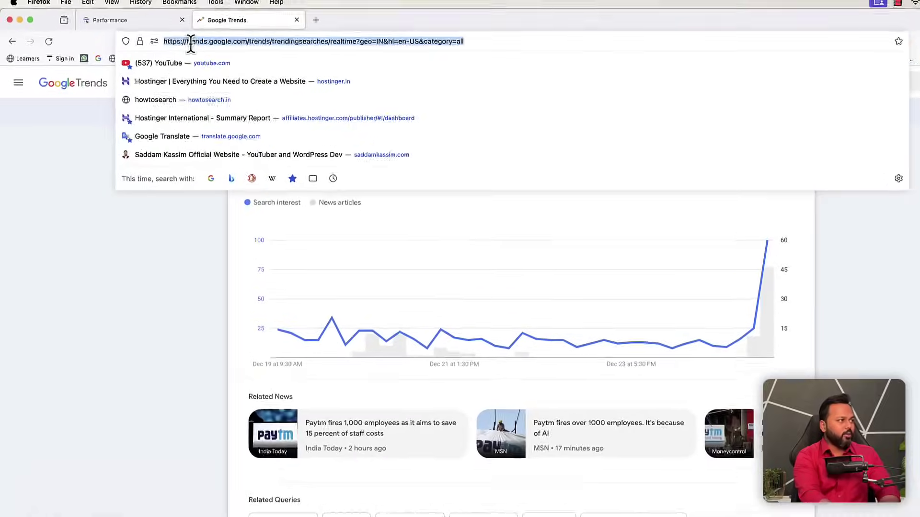
pyautogui.write('answe')
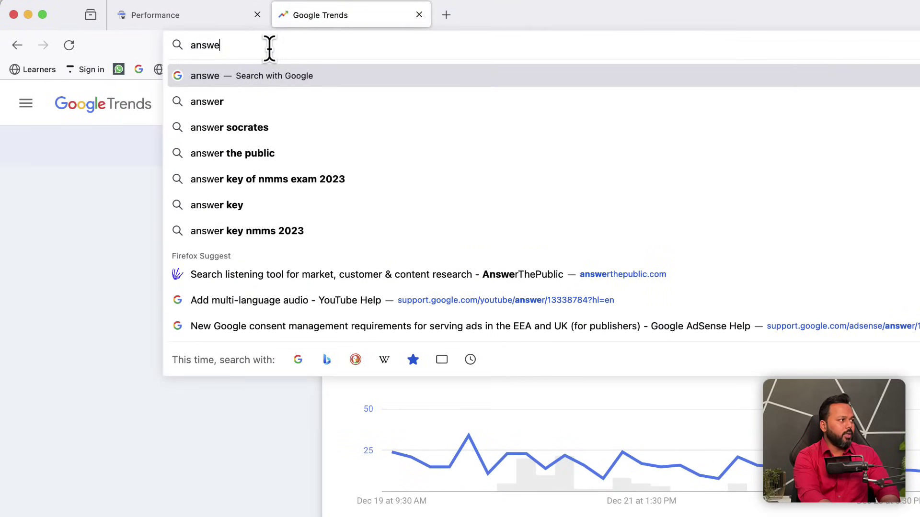
pyautogui.write('rthepublic.com')
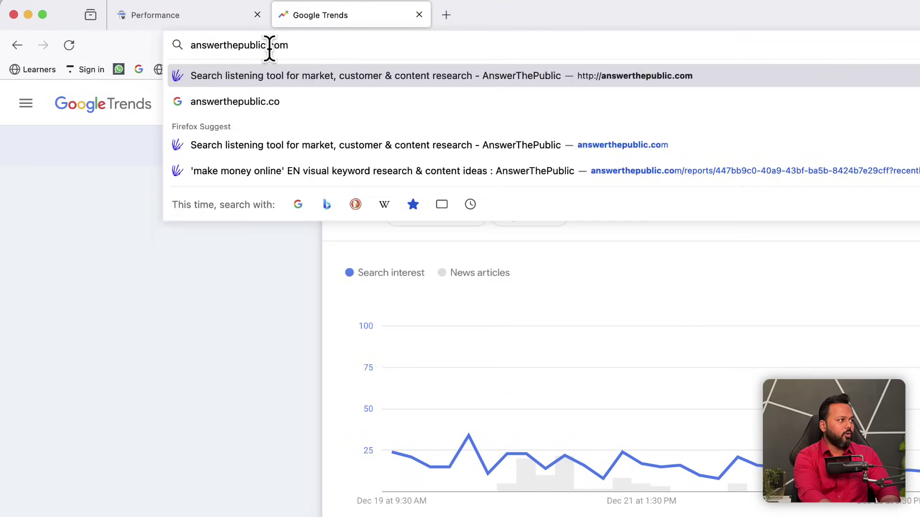
pyautogui.press('Return')
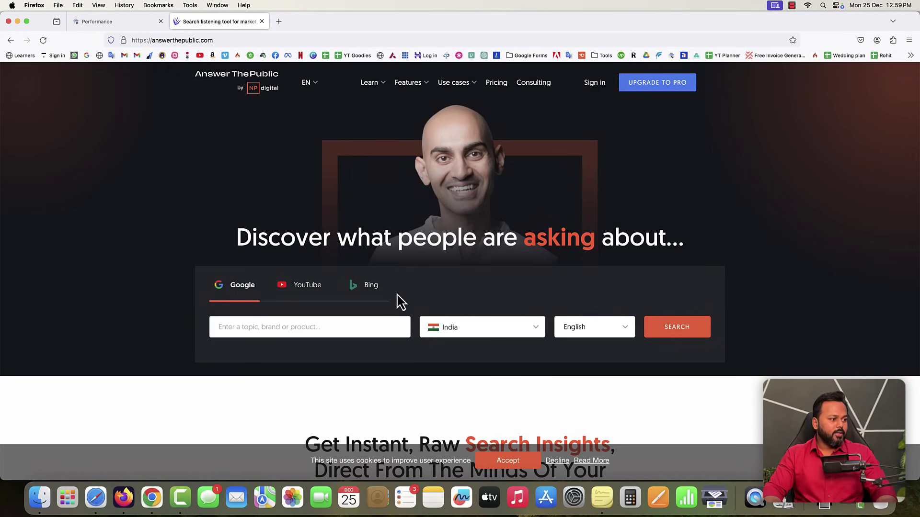
pyautogui.scroll(-2, 522, 404)
pyautogui.click(508, 461)
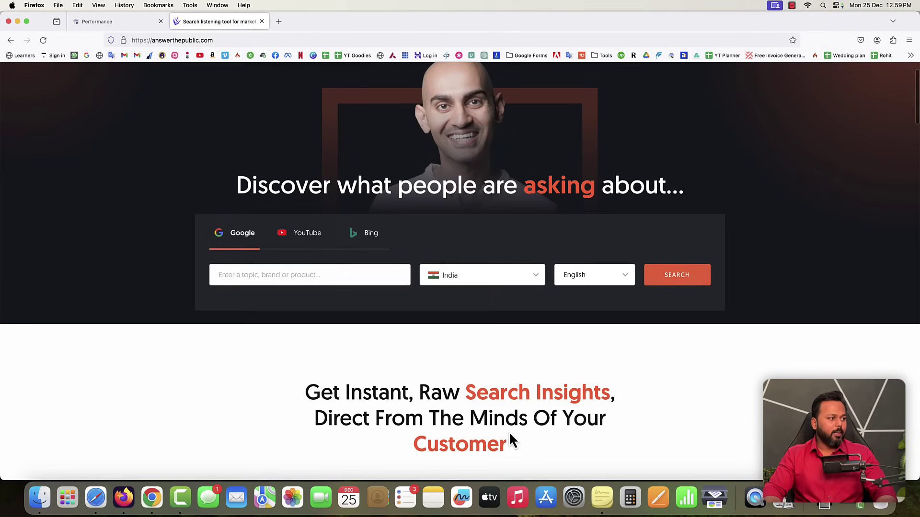
# - Search AnswerThePublic's Google data for "make a website" with the United States as country and English as language
pyautogui.click(322, 277)
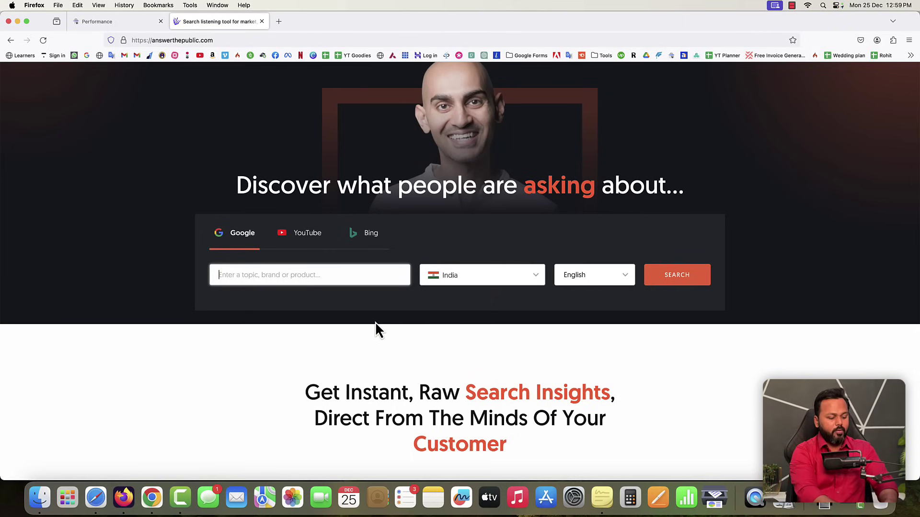
pyautogui.write('make a website')
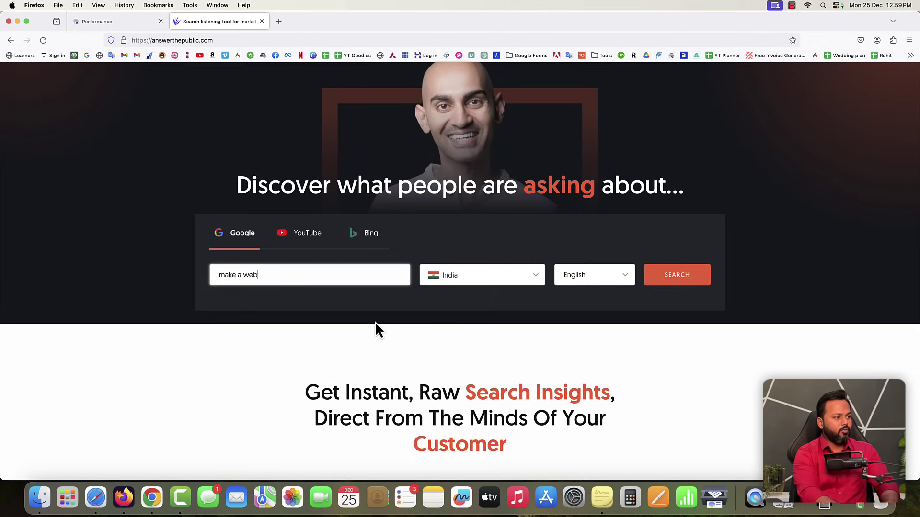
pyautogui.click(488, 278)
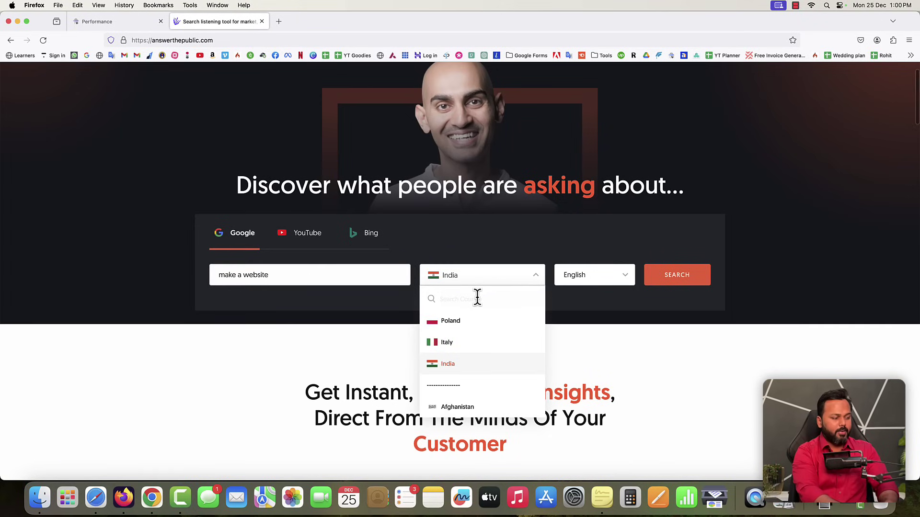
pyautogui.write('united')
pyautogui.click(481, 320)
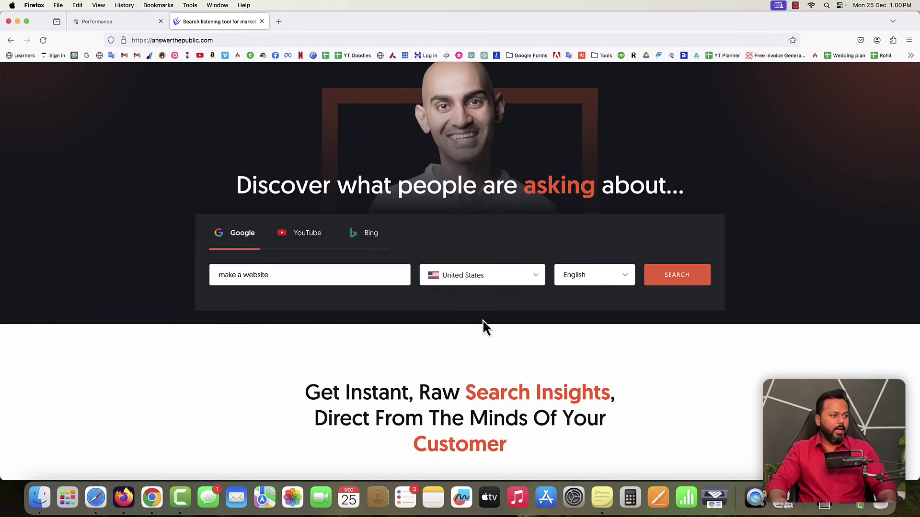
pyautogui.click(676, 280)
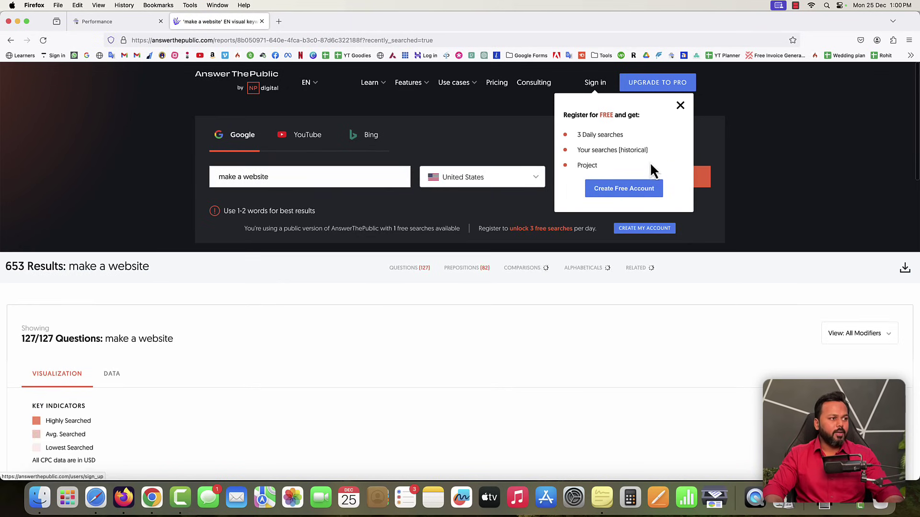
# - Dismiss the free registration pop-up and examine the questions visualization wheel for "make a website"
pyautogui.moveTo(565, 115); pyautogui.dragTo(635, 115)
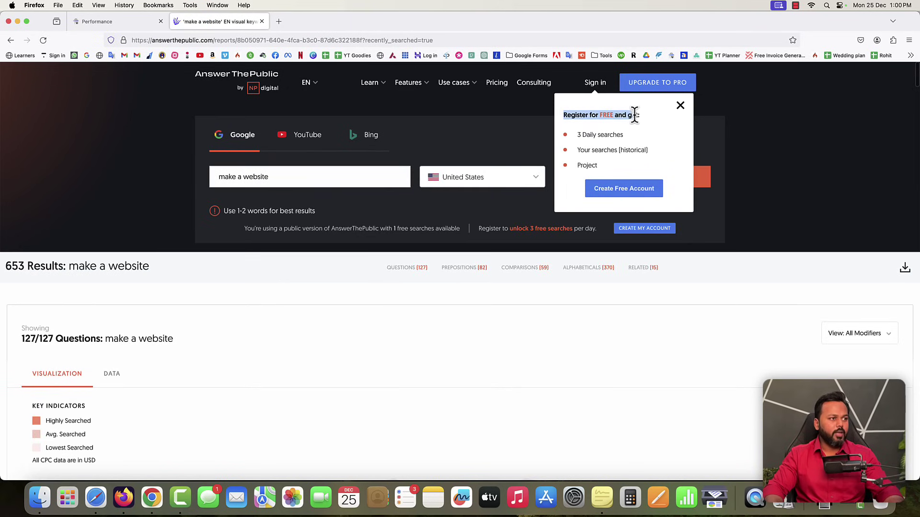
pyautogui.click(681, 107)
pyautogui.scroll(-1, 268, 307)
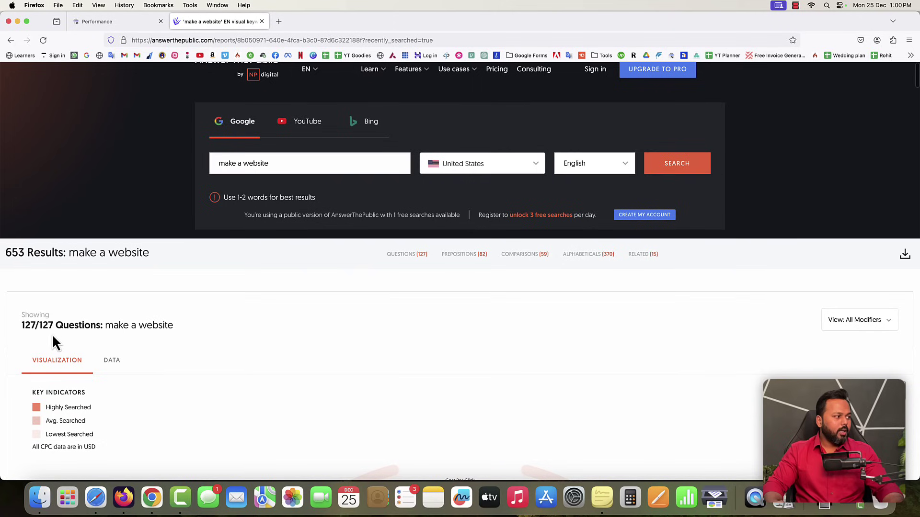
pyautogui.moveTo(29, 324); pyautogui.dragTo(81, 326)
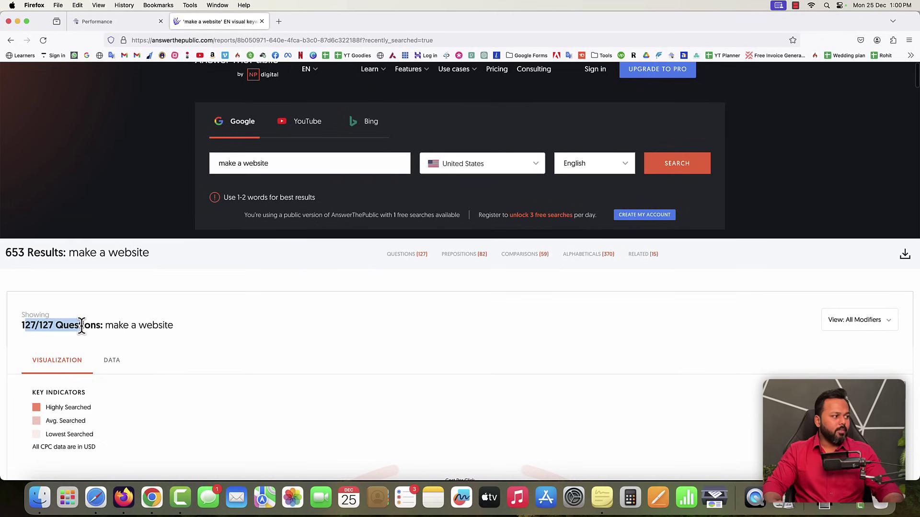
pyautogui.scroll(-5, 204, 331)
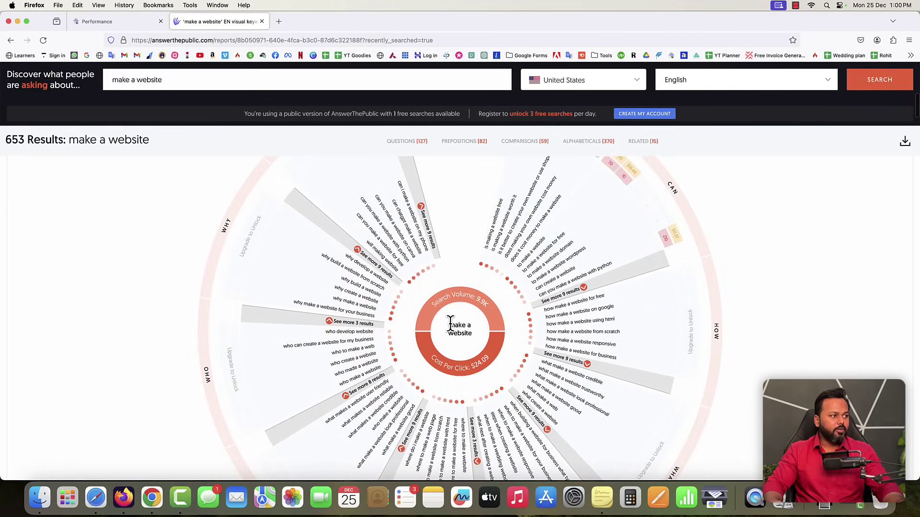
pyautogui.scroll(2, 450, 323)
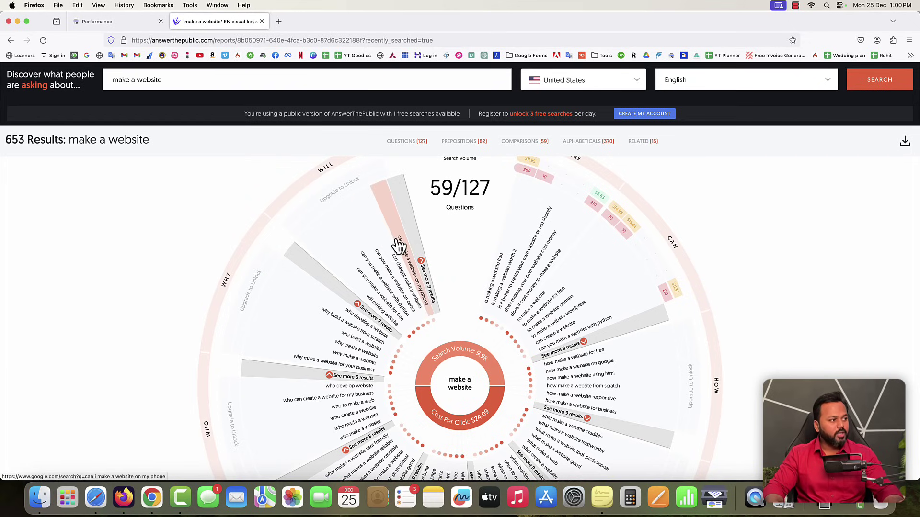
# - Examine the why, who, what, how and can branches of the "make a website" question wheel
pyautogui.scroll(1, 400, 263)
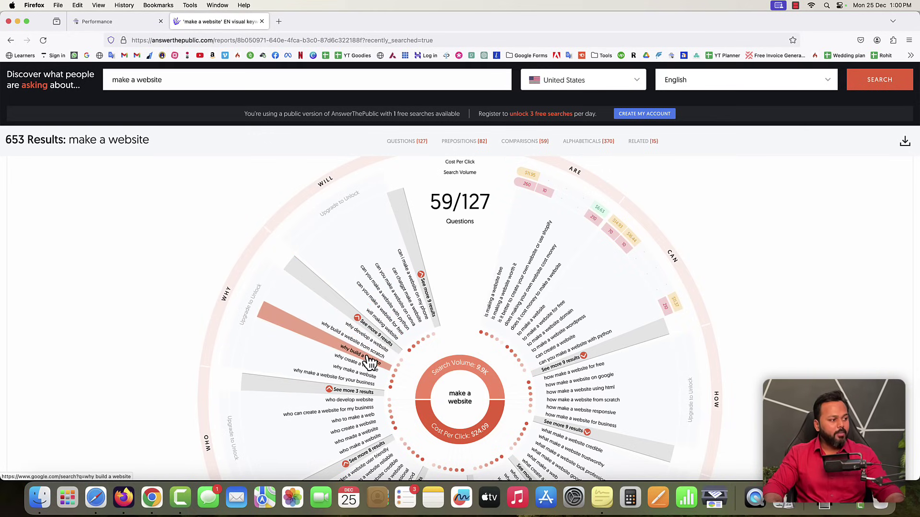
pyautogui.scroll(-3, 368, 382)
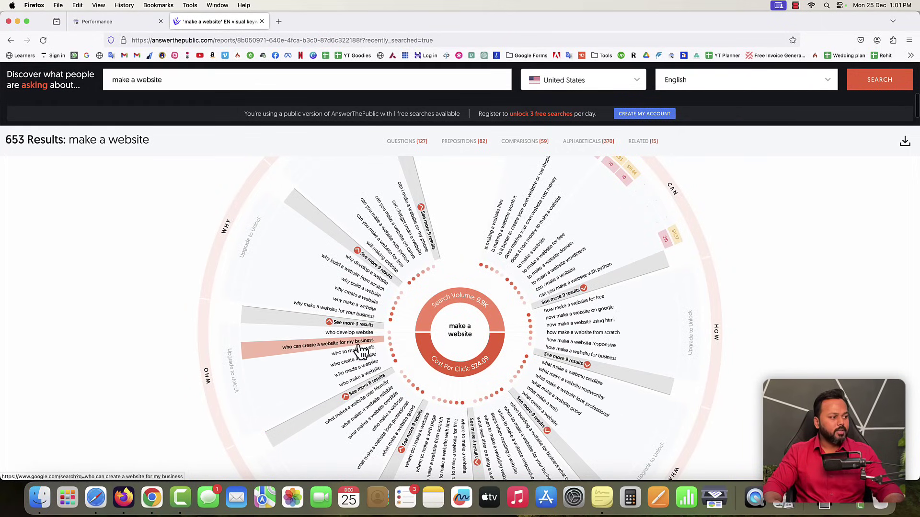
pyautogui.scroll(-3, 367, 389)
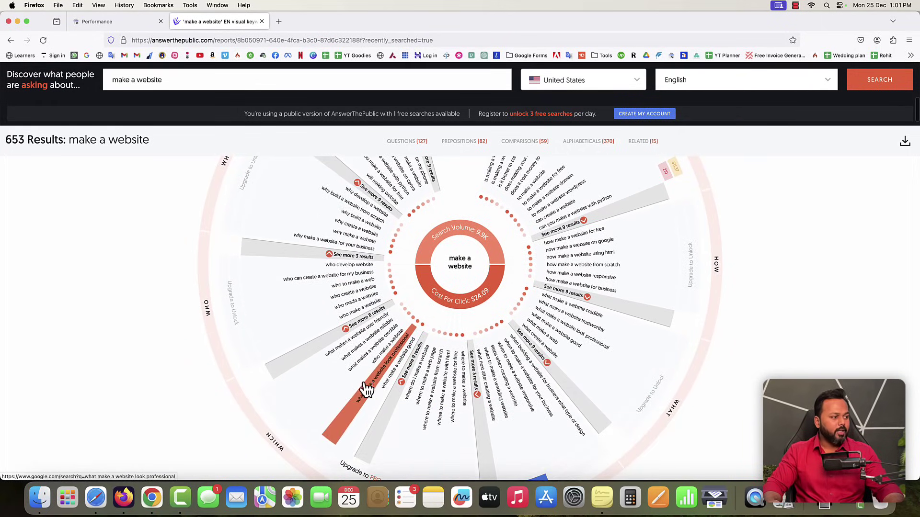
pyautogui.scroll(-3, 381, 371)
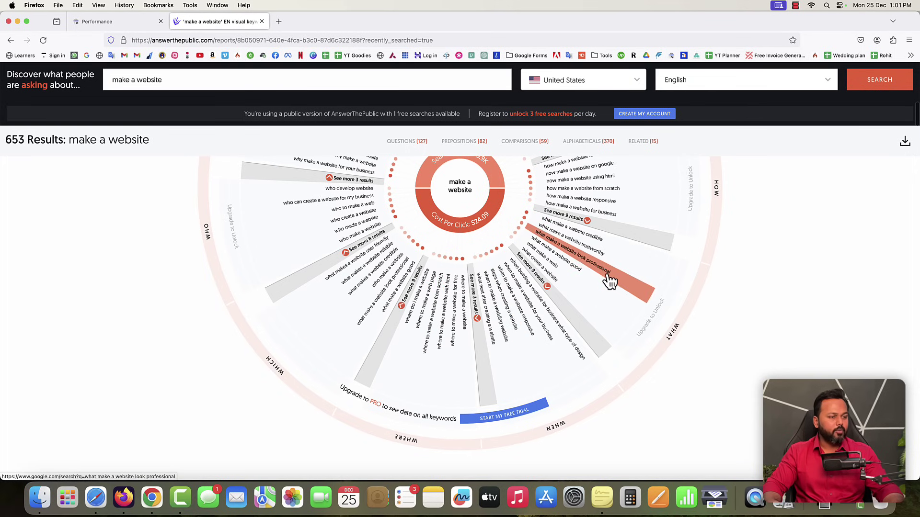
pyautogui.scroll(7, 610, 283)
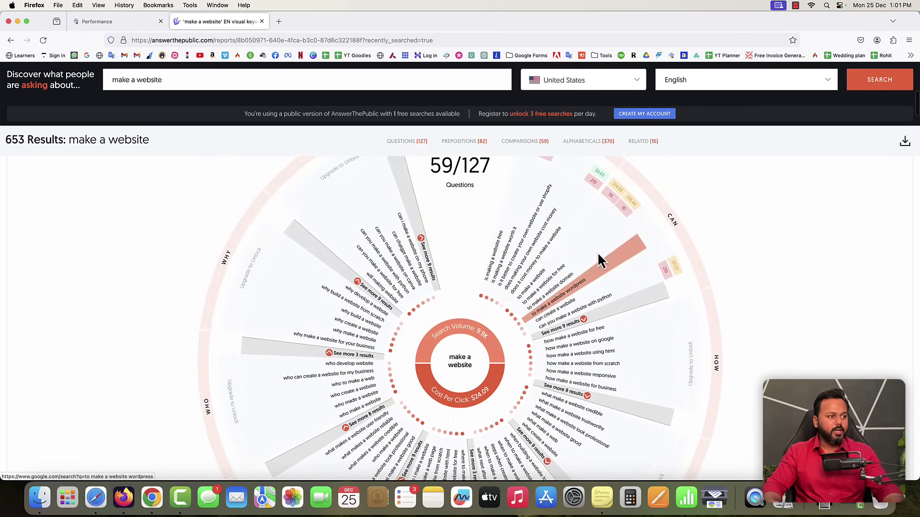
pyautogui.scroll(3, 602, 265)
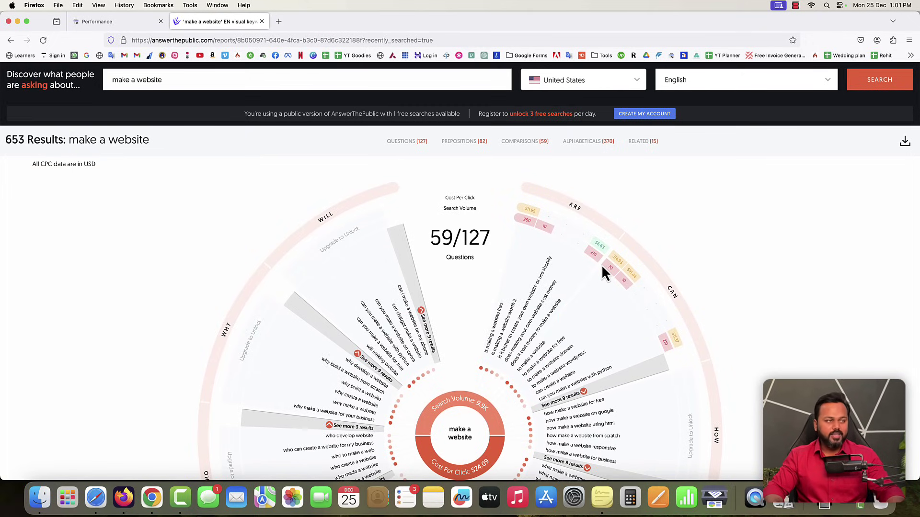
# - Search Google for "make a website" in a new tab and highlight the People also ask heading in the results
pyautogui.click(279, 21)
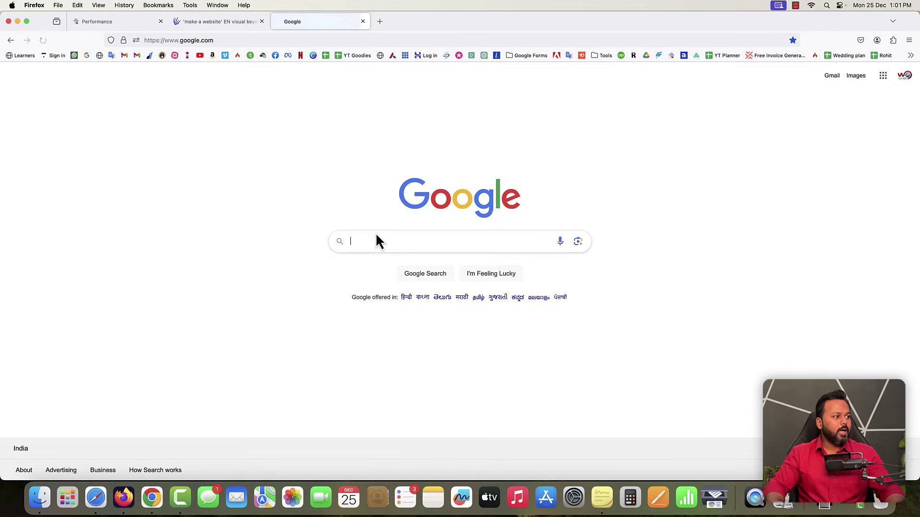
pyautogui.write('make a website')
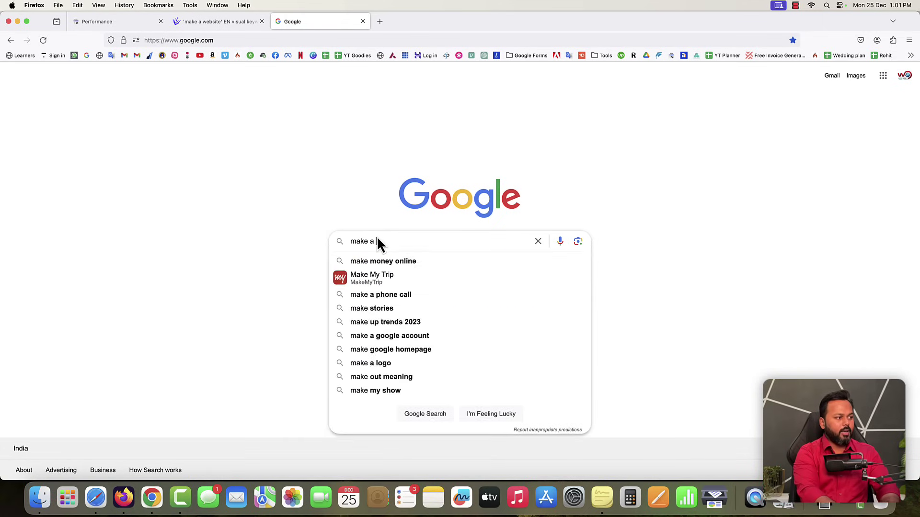
pyautogui.press('Return')
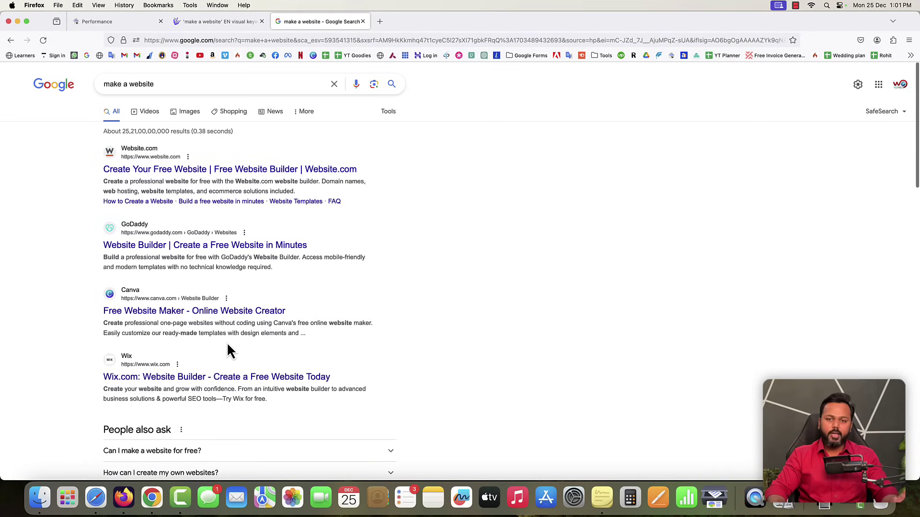
pyautogui.scroll(-5, 329, 345)
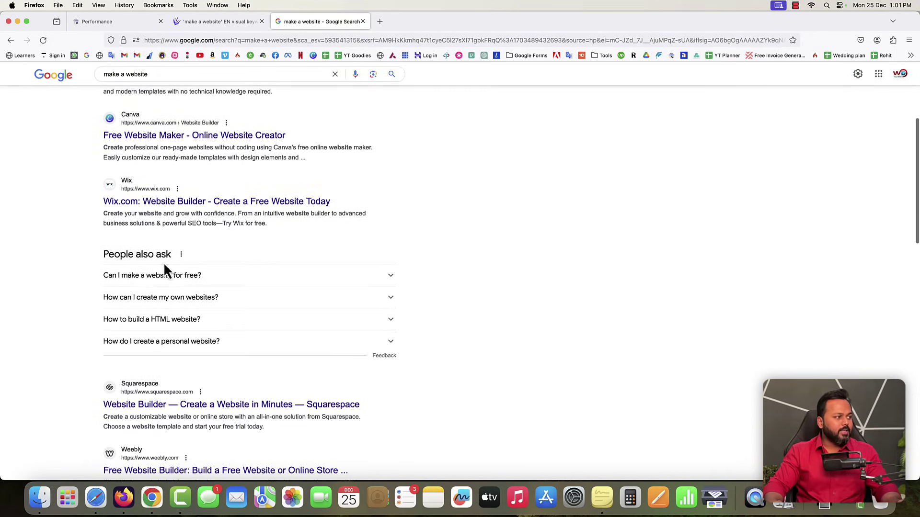
pyautogui.moveTo(103, 256); pyautogui.dragTo(172, 255)
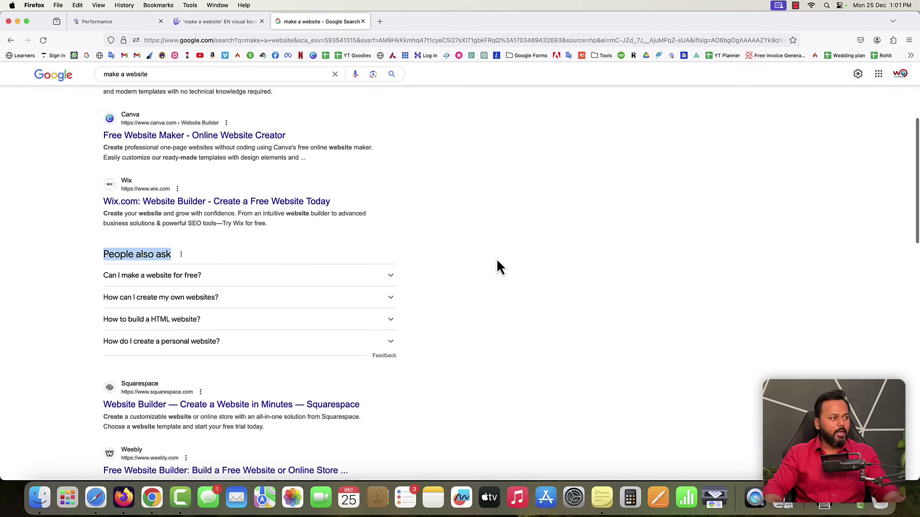
pyautogui.scroll(-2, 497, 260)
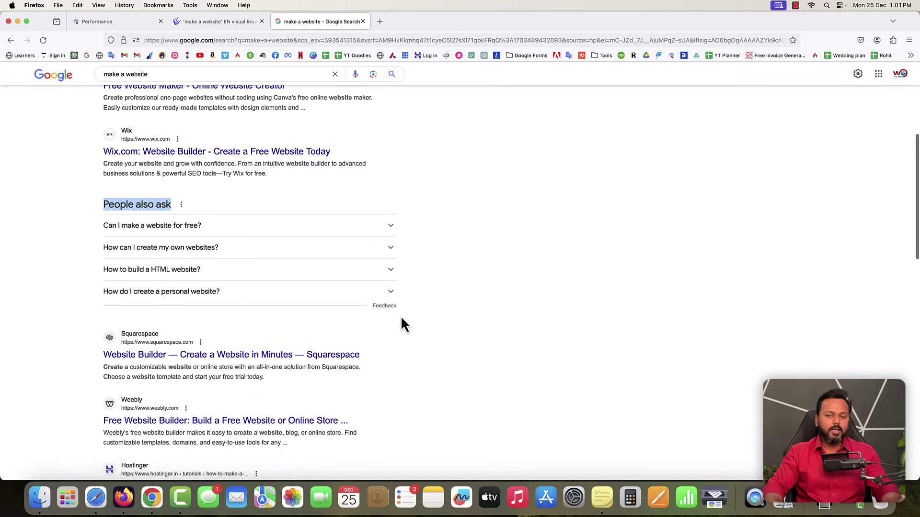
pyautogui.click(325, 259)
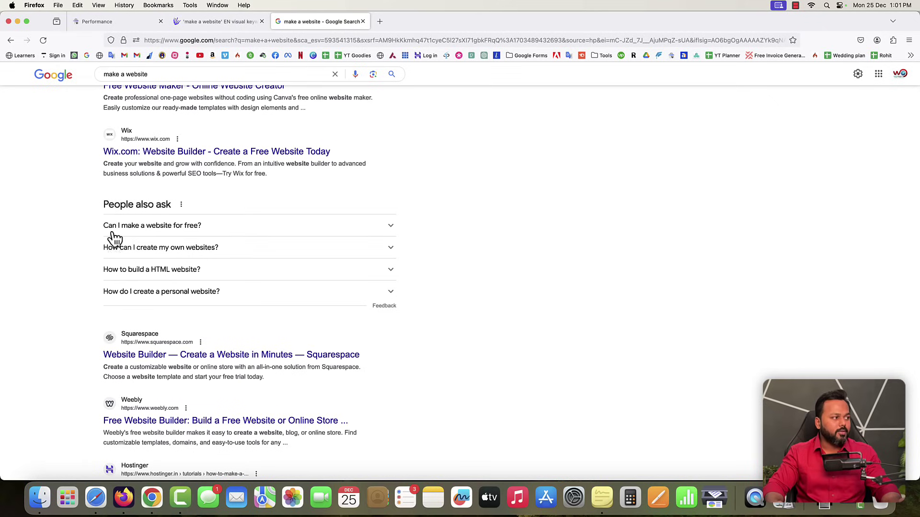
# - Expand the question "Can I make a website for free?" and highlight its answer text
pyautogui.click(391, 229)
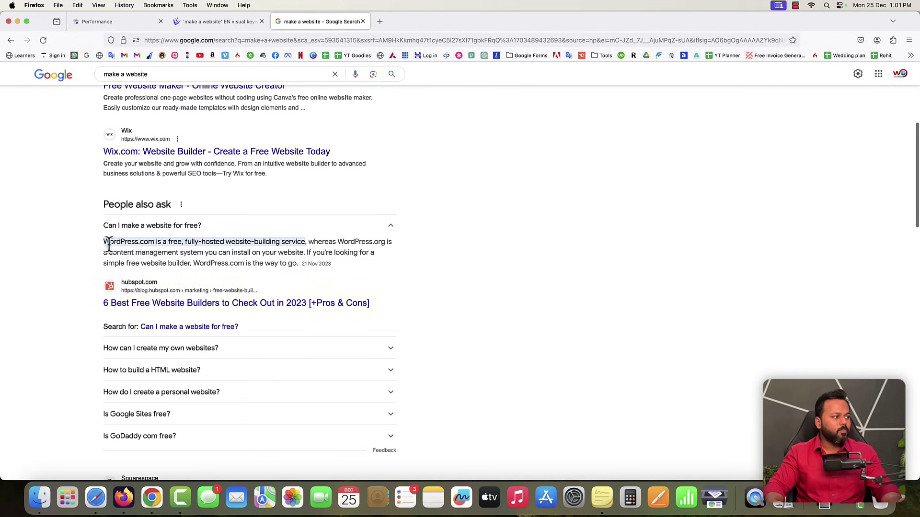
pyautogui.moveTo(103, 242); pyautogui.dragTo(313, 261)
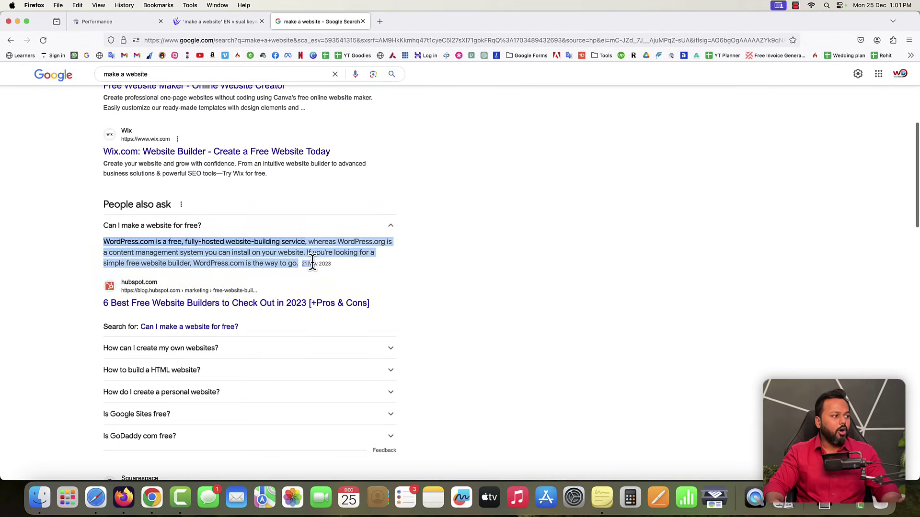
pyautogui.click(297, 263)
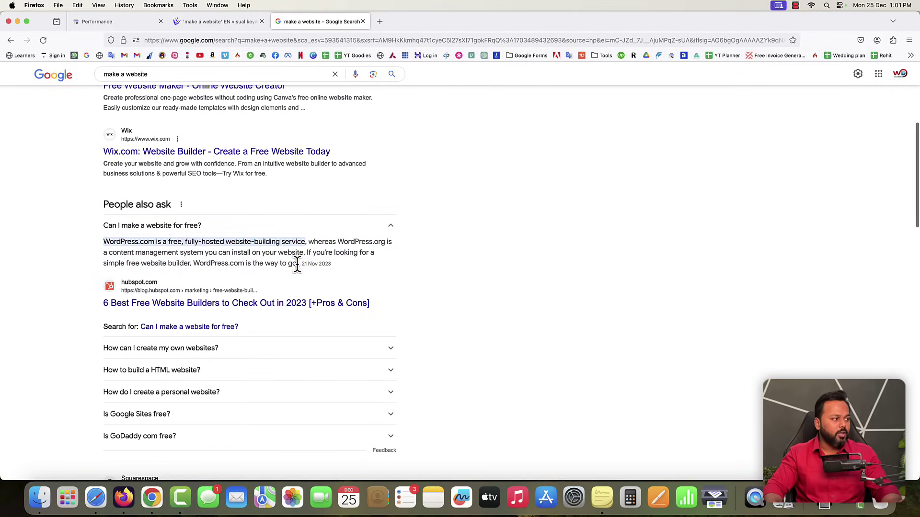
# - Open the HubSpot article cited in the answer, return to the Google results and collapse the question
pyautogui.click(154, 303)
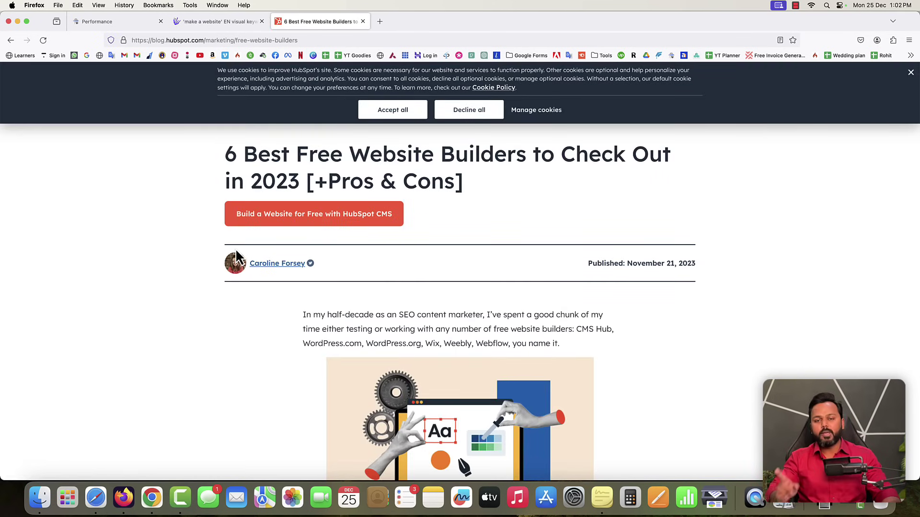
pyautogui.click(10, 40)
pyautogui.click(390, 230)
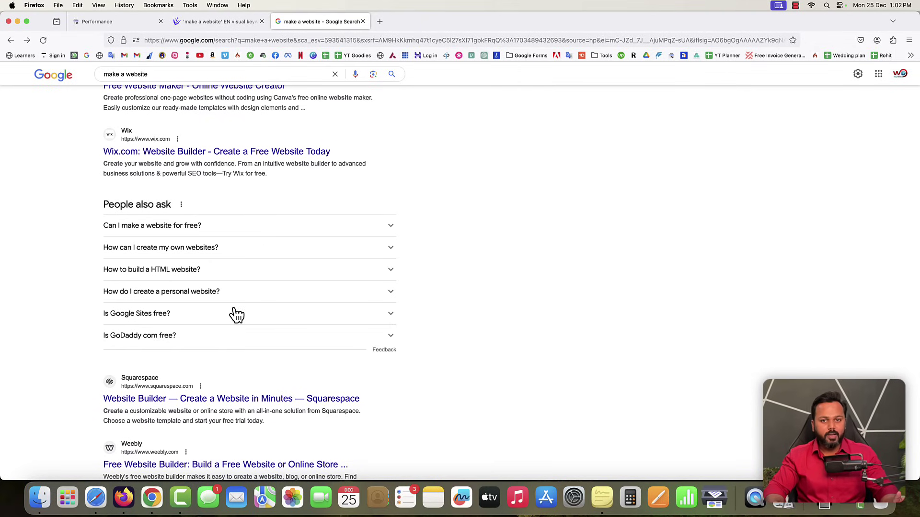
# - Return to the AnswerThePublic report and look over the questions around the centre of its wheel
pyautogui.click(211, 21)
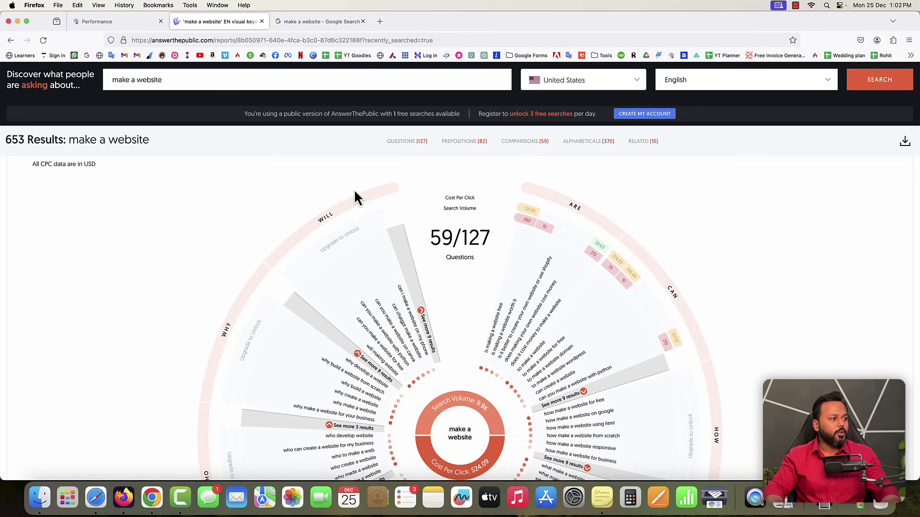
pyautogui.scroll(-4, 479, 278)
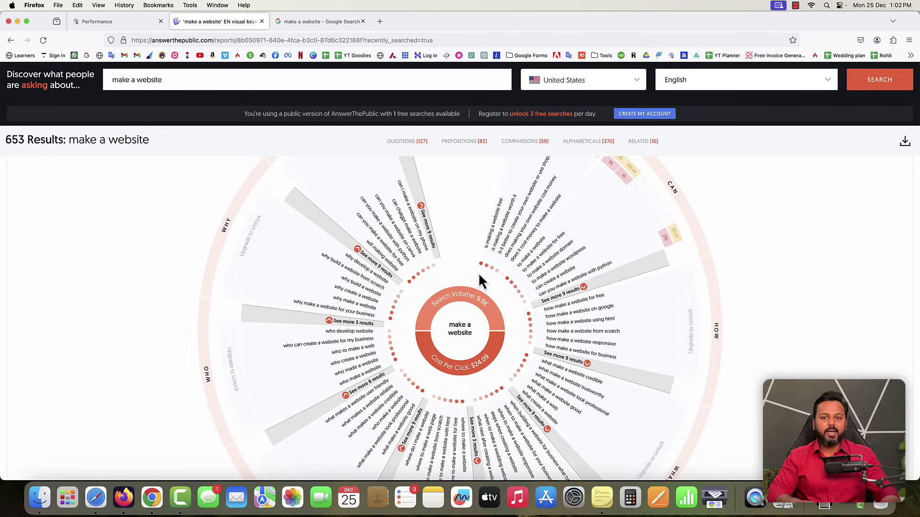
# - Reload the Search Console performance report and set its date range to the last 3 months
pyautogui.click(96, 23)
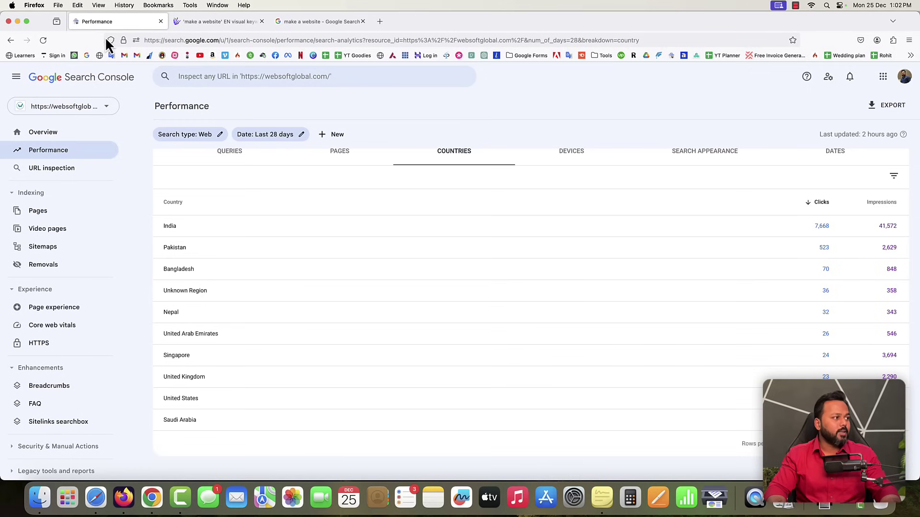
pyautogui.scroll(5, 221, 161)
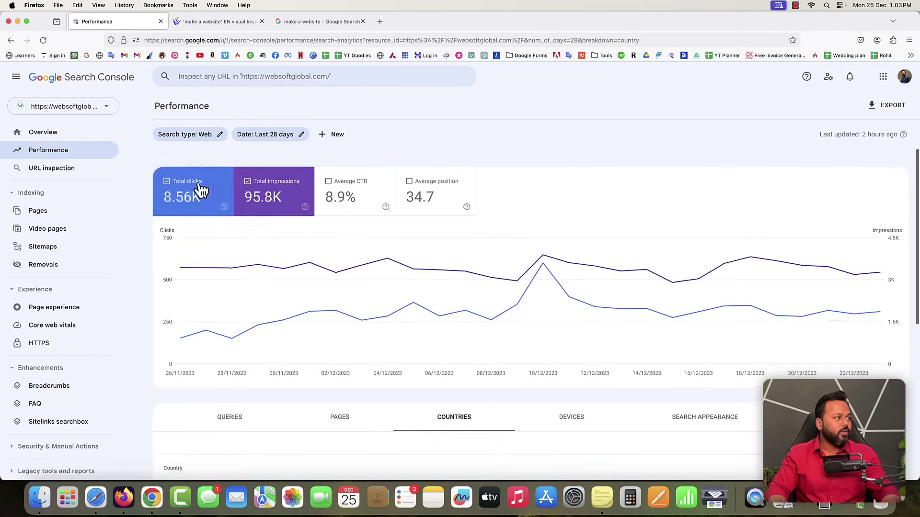
pyautogui.click(42, 40)
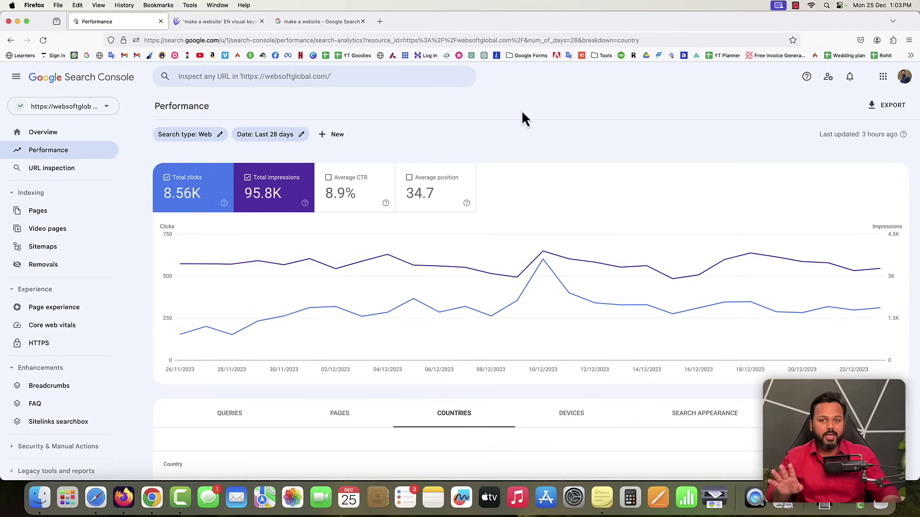
pyautogui.click(302, 135)
pyautogui.click(369, 259)
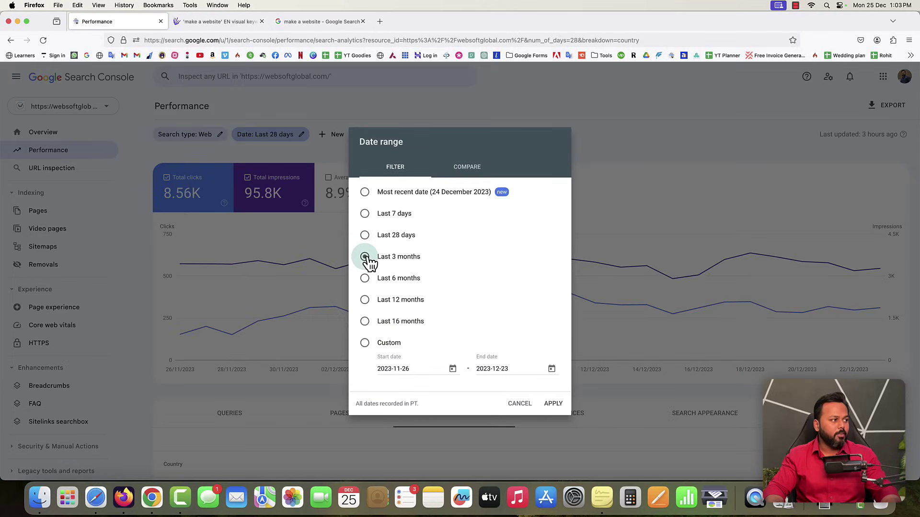
pyautogui.click(554, 404)
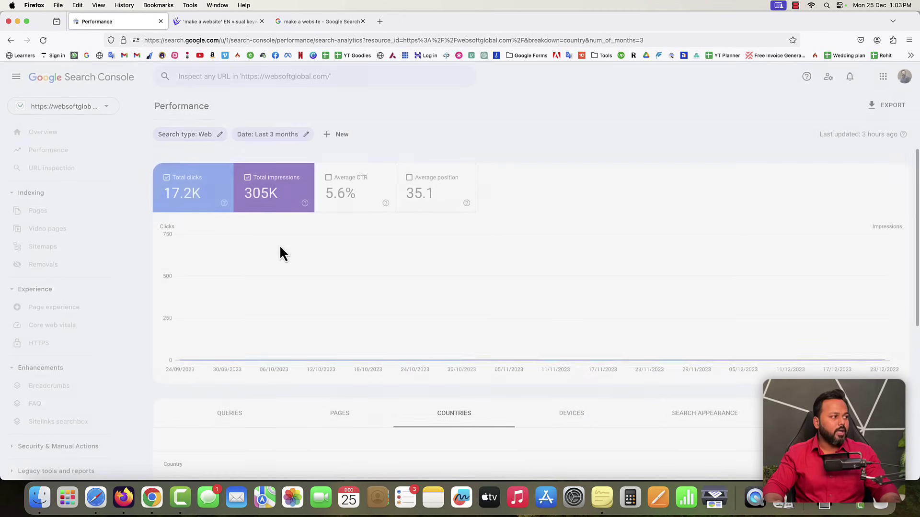